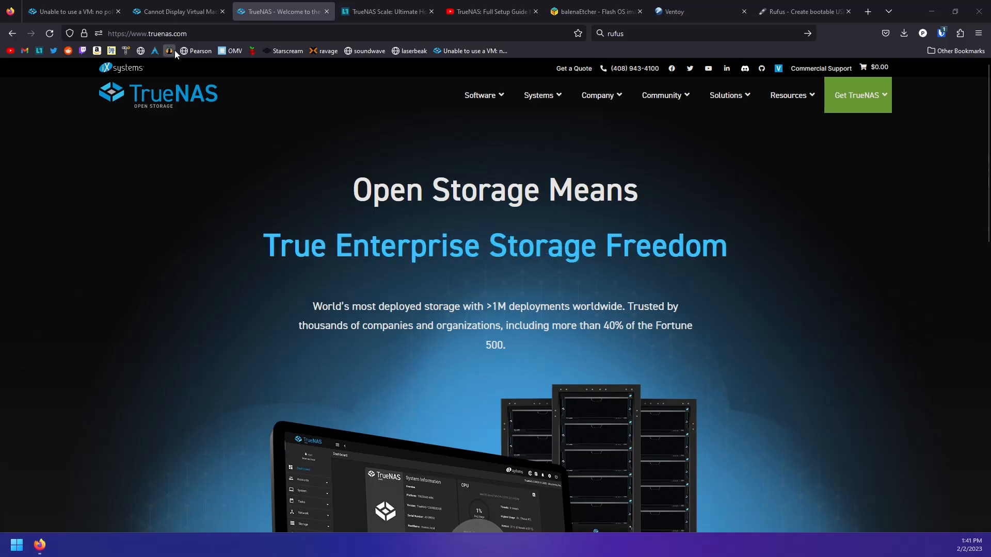
Open the TrueNAS SCALE download page, skip the newsletter, and start the stable 22.12 ISO download
mouse_move(865, 103)
click(780, 150)
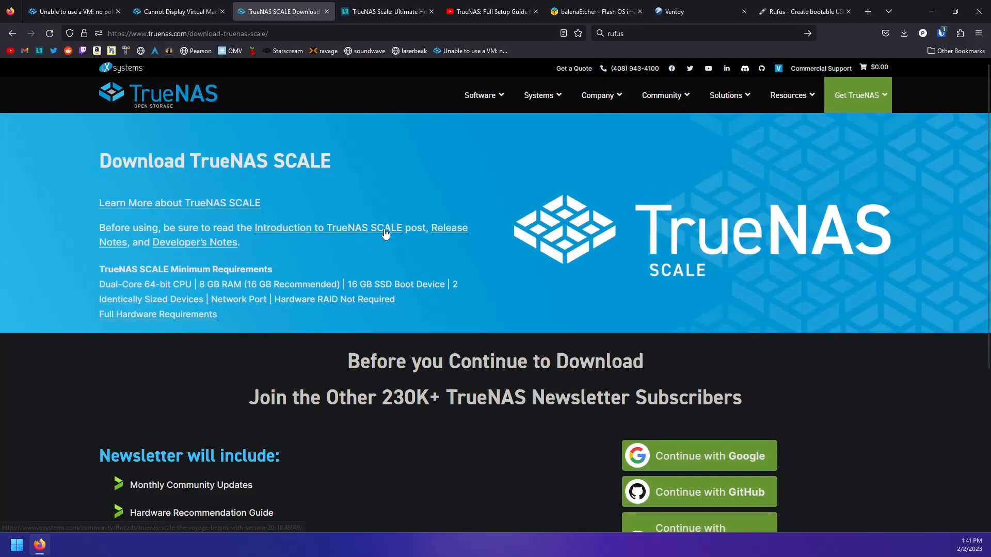
scroll(599, 248, down, 4)
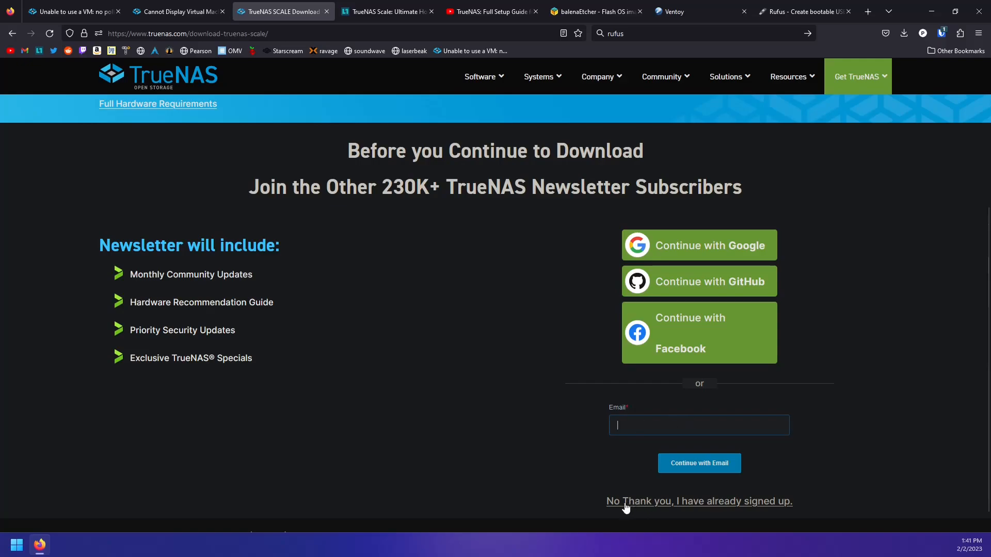
click(702, 503)
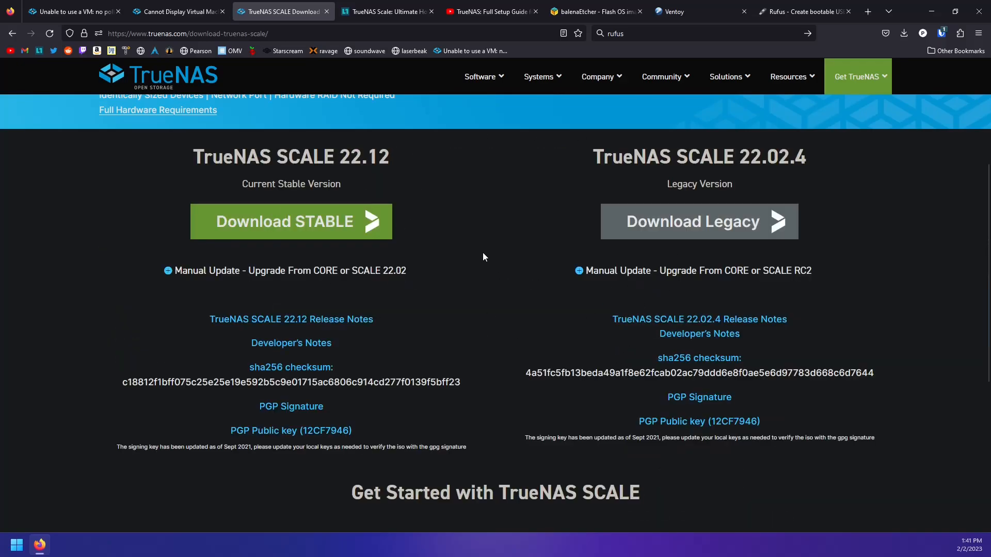
drag(211, 159, 466, 177)
drag(567, 164, 843, 163)
click(678, 183)
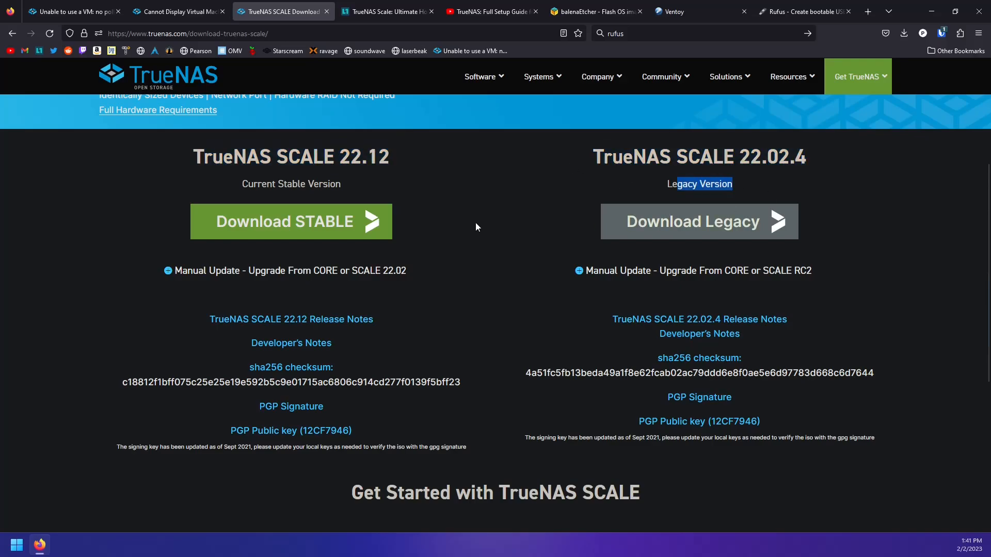
click(320, 238)
Cancel the duplicate 22.12 ISO download and switch to the balenaEtcher page
click(897, 62)
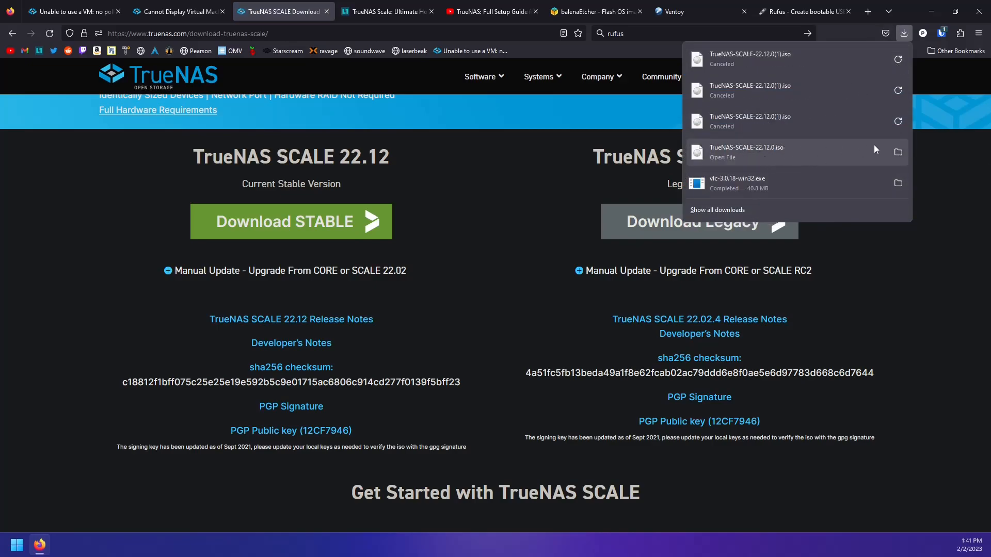
click(584, 185)
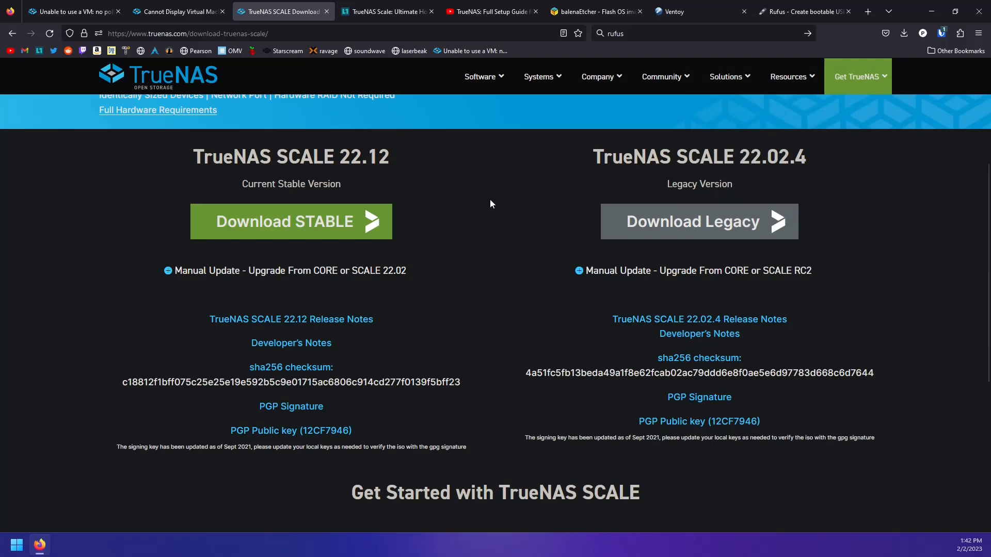
click(605, 13)
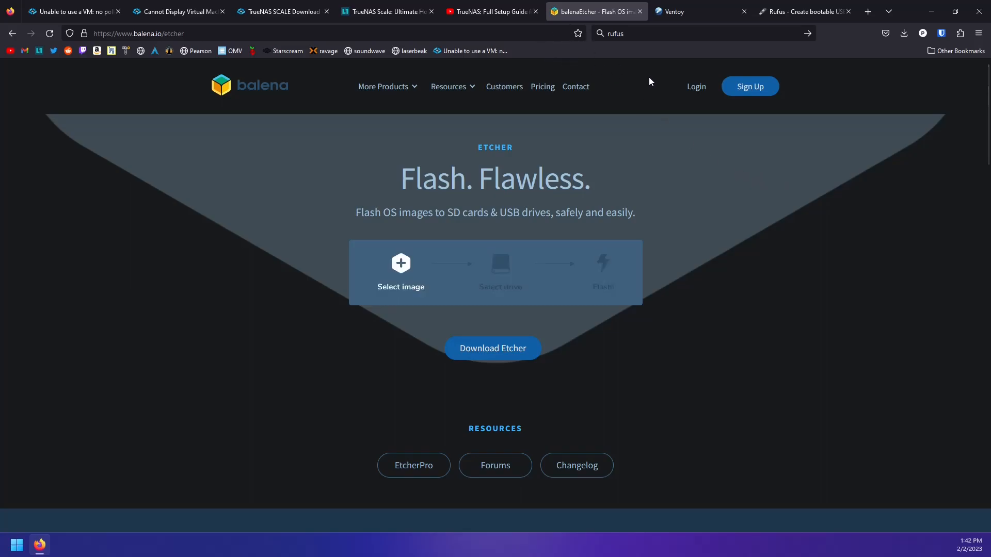
Compare the balenaEtcher, Ventoy and Rufus pages by switching between their tabs
click(658, 13)
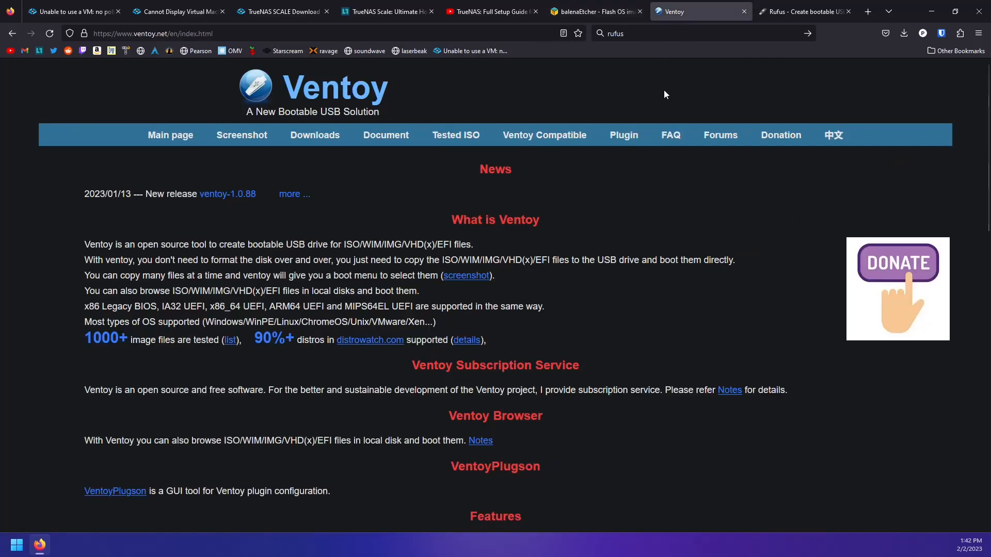
click(800, 17)
click(579, 10)
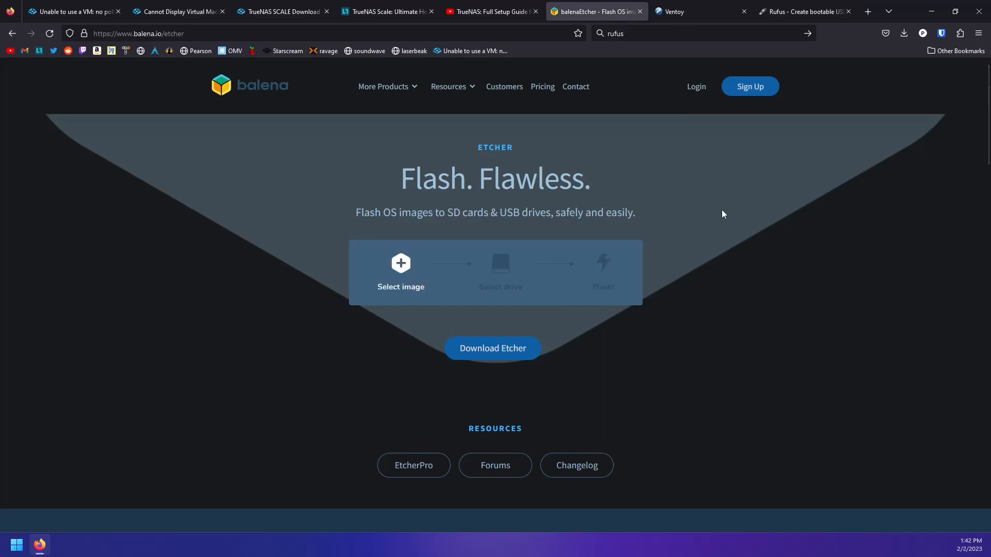
click(676, 12)
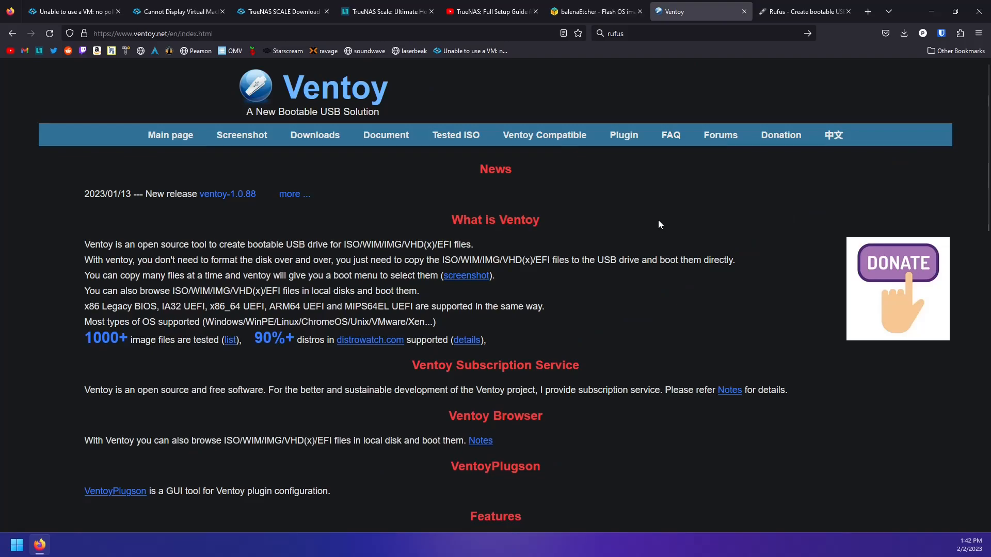
key(ctrl+Tab)
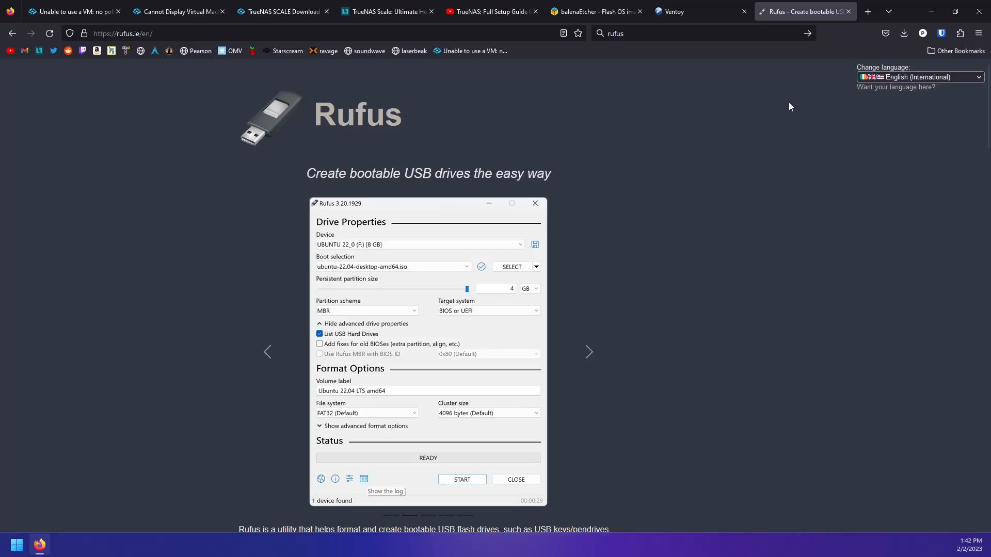
click(692, 16)
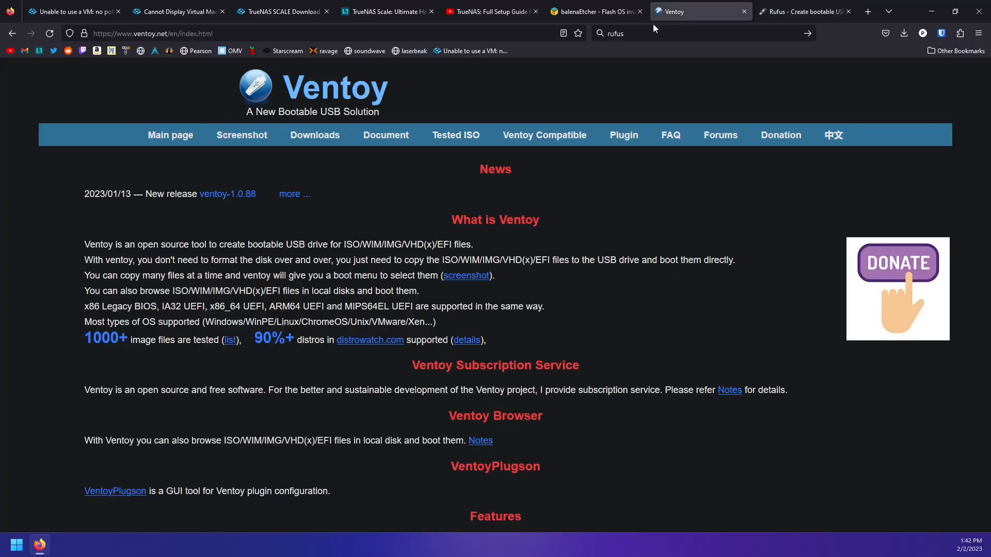
click(595, 14)
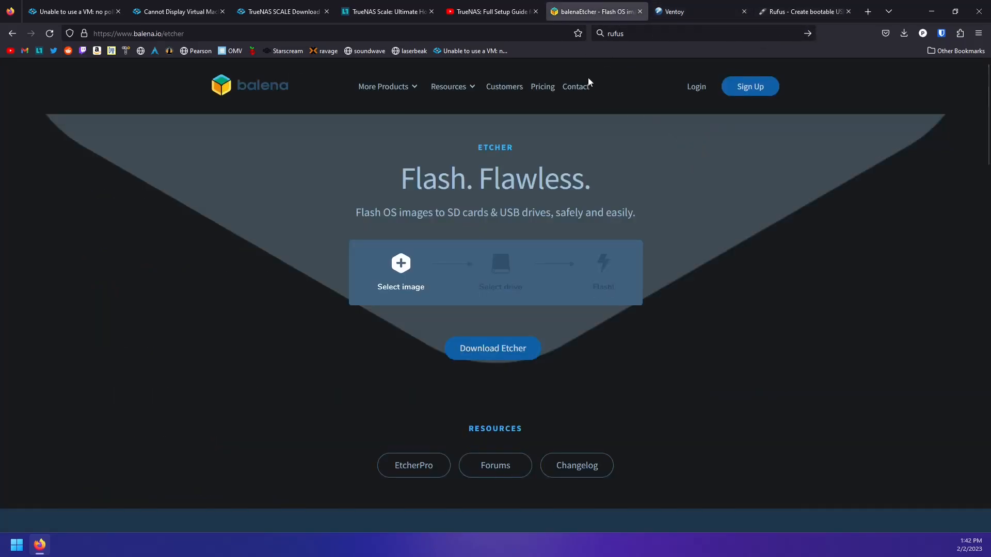
Close the balenaEtcher, Ventoy and Rufus tabs
middle_click(581, 12)
middle_click(580, 12)
middle_click(581, 12)
mouse_move(649, 114)
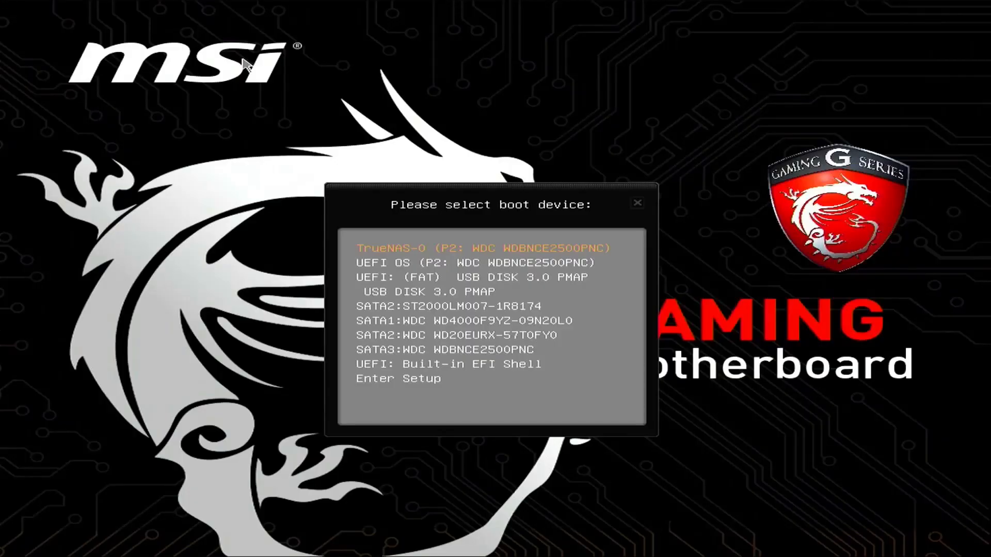
Boot from the UEFI USB DISK 3.0 entry and launch TrueNAS-SCALE-22.12.0.iso in Ventoy
key(Down)
key(Down)
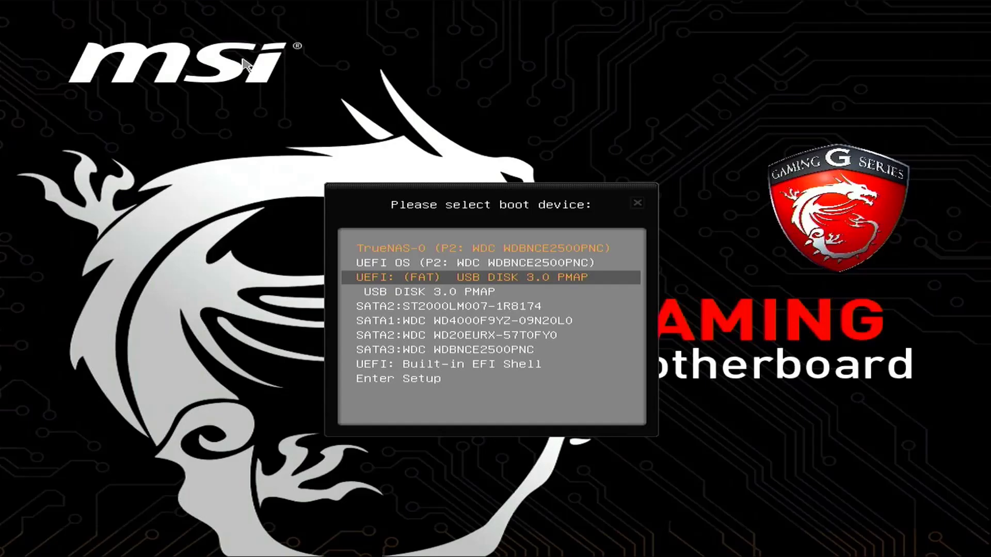
key(Return)
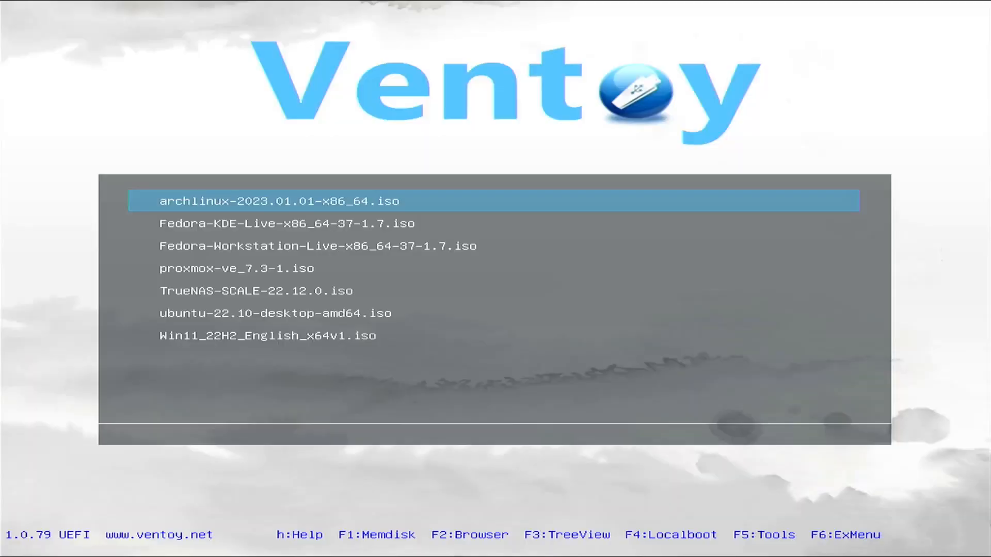
key(Down)
key(Down)
key(Down)
key(Down)
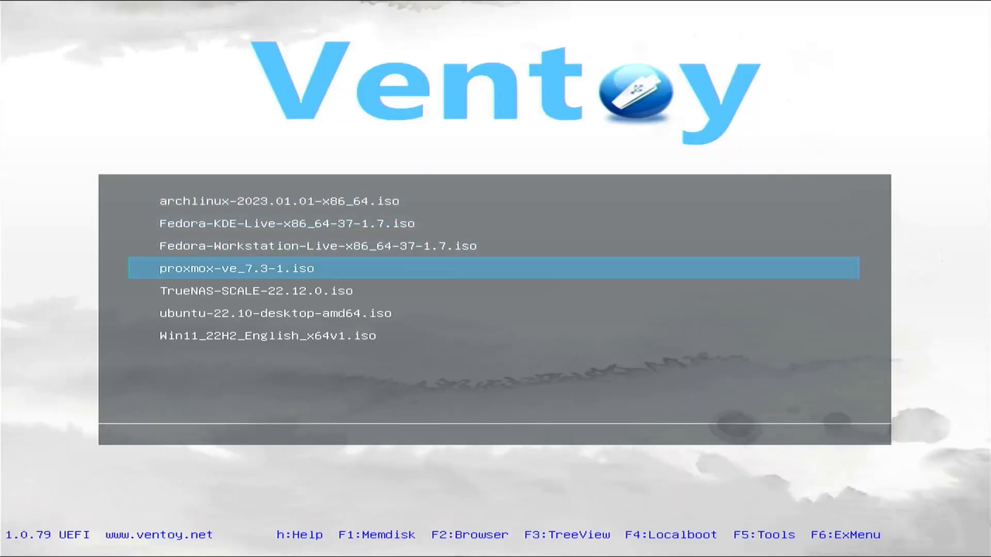
key(Up)
key(Down)
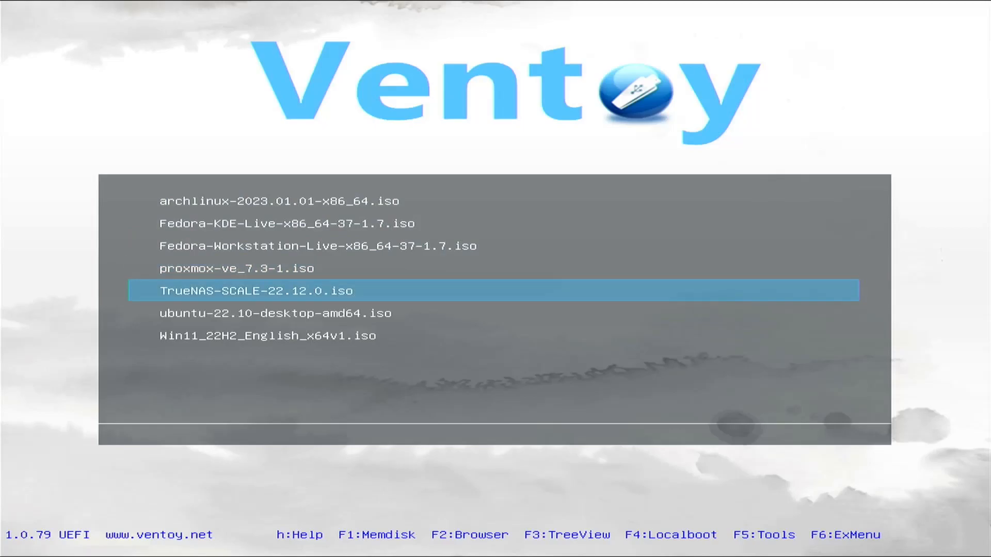
key(Return)
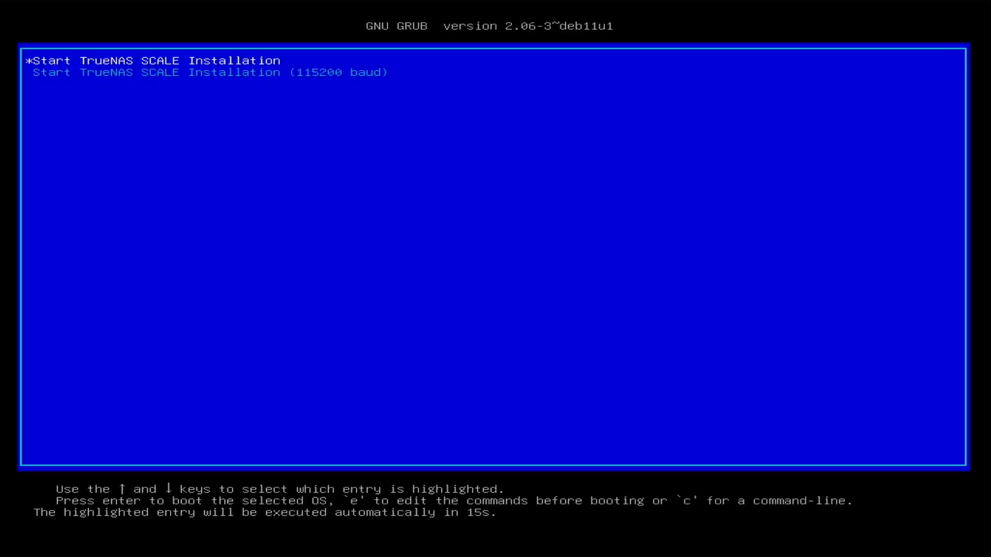
Start the TrueNAS SCALE installation and choose Install/Upgrade from the console setup
key(Return)
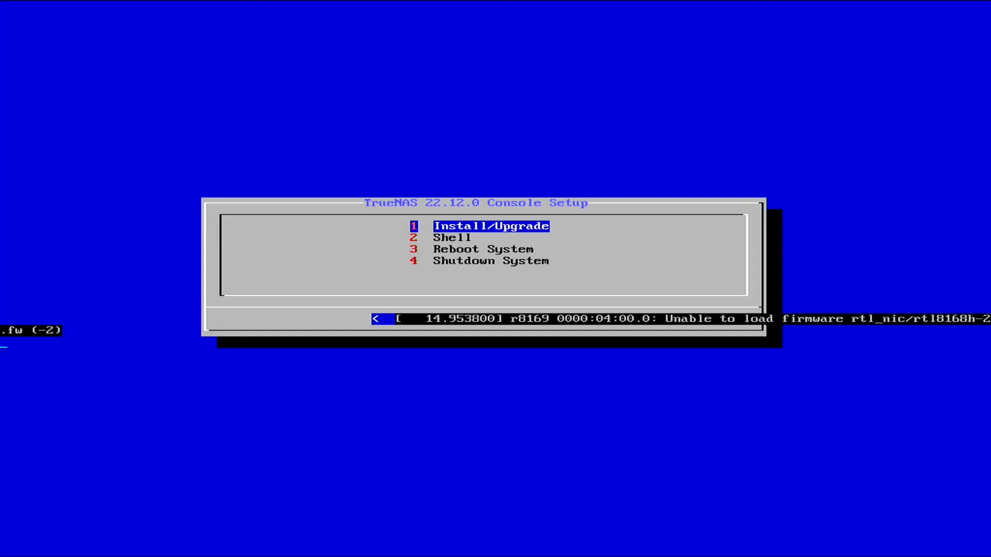
key(Return)
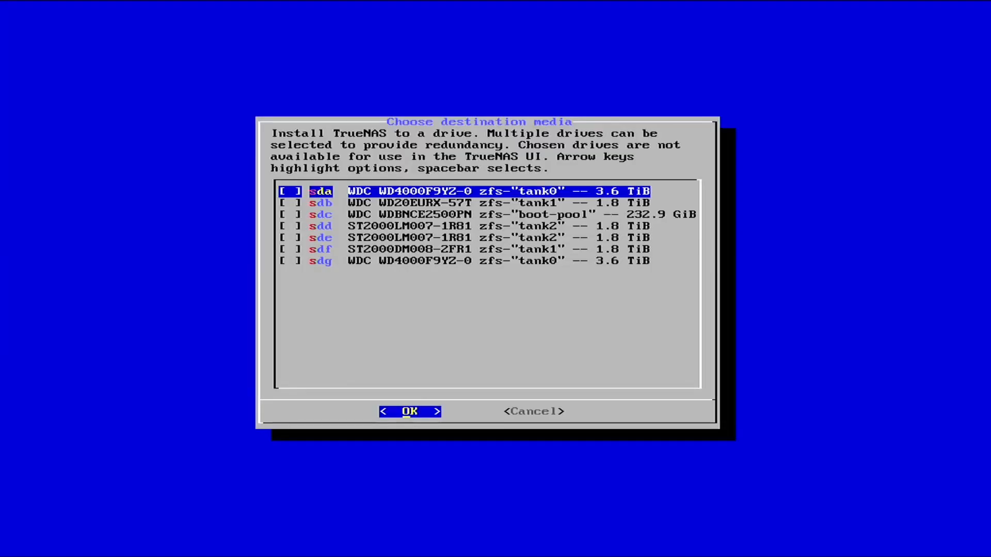
key(Down)
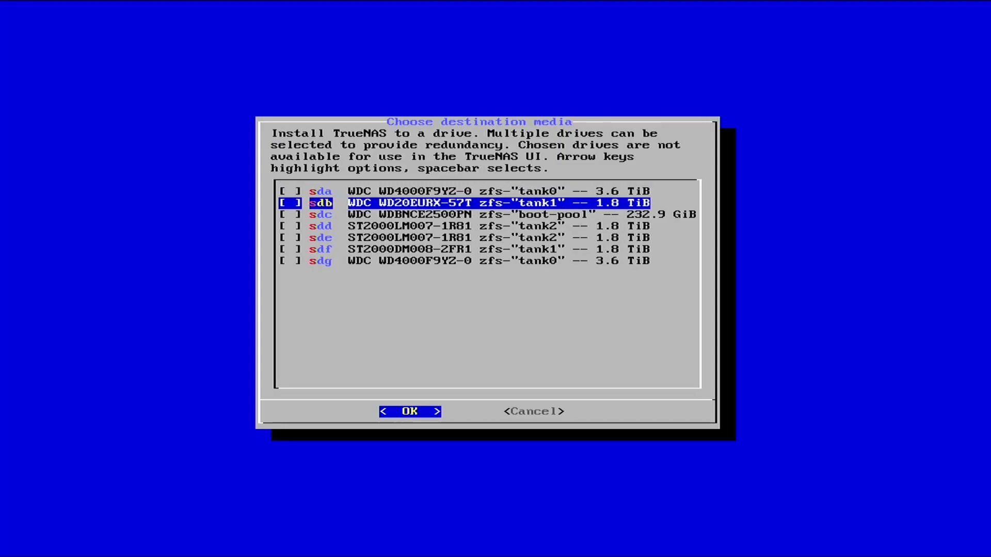
key(Right)
key(Left)
Mark sdc (232.9 GiB) as the only destination drive and confirm it
key(Down)
key(space)
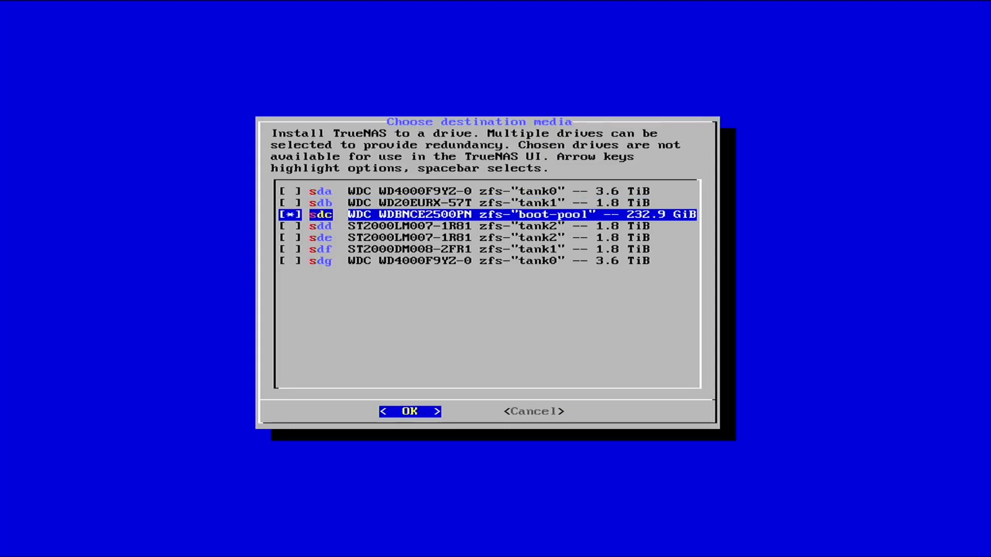
key(Up)
key(Up)
key(Down)
key(Down)
key(Down)
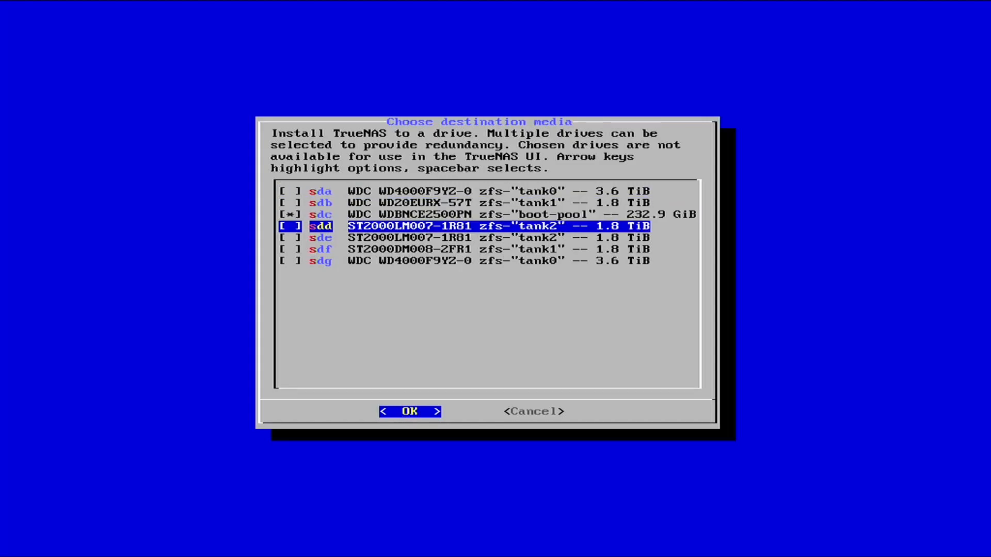
key(Up)
key(Down)
key(Up)
key(Up)
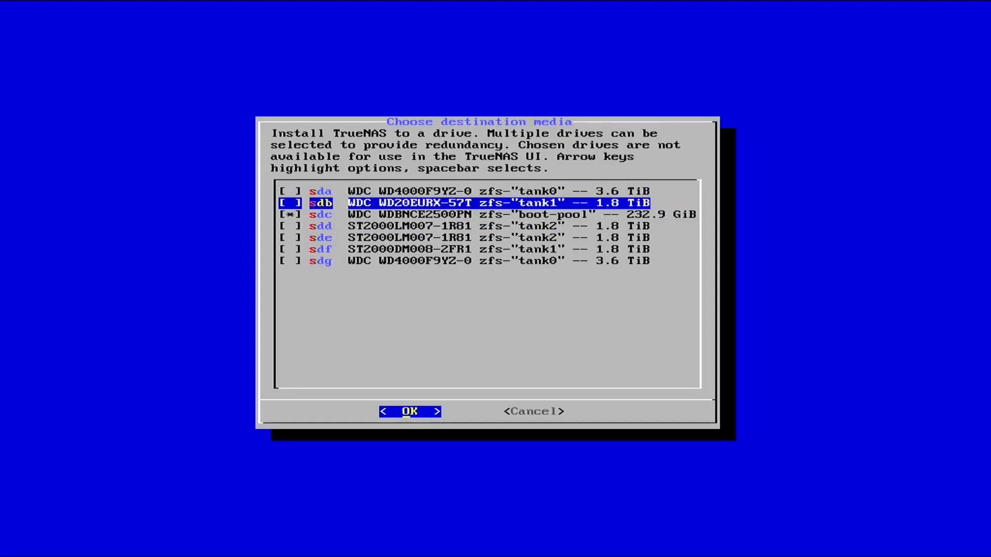
key(Down)
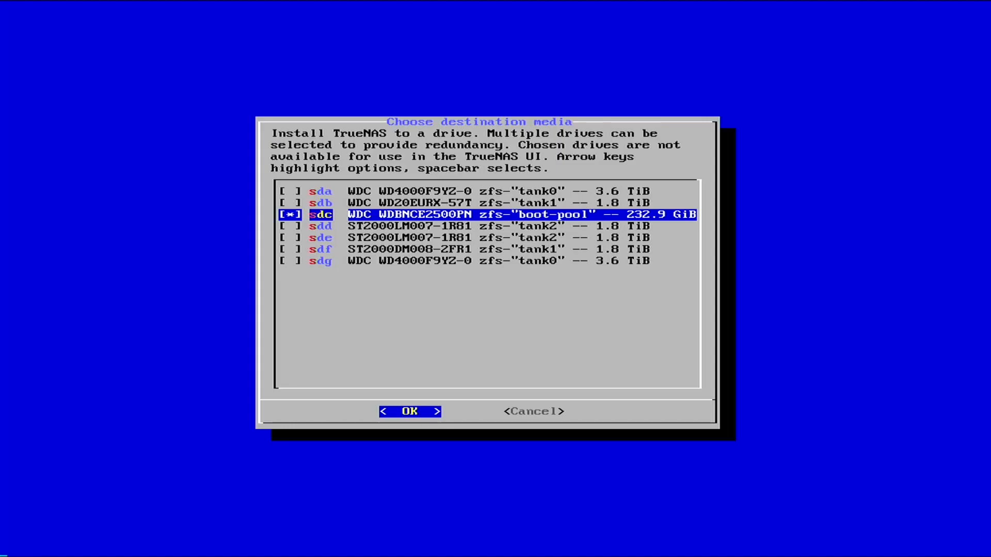
key(Return)
key(Right)
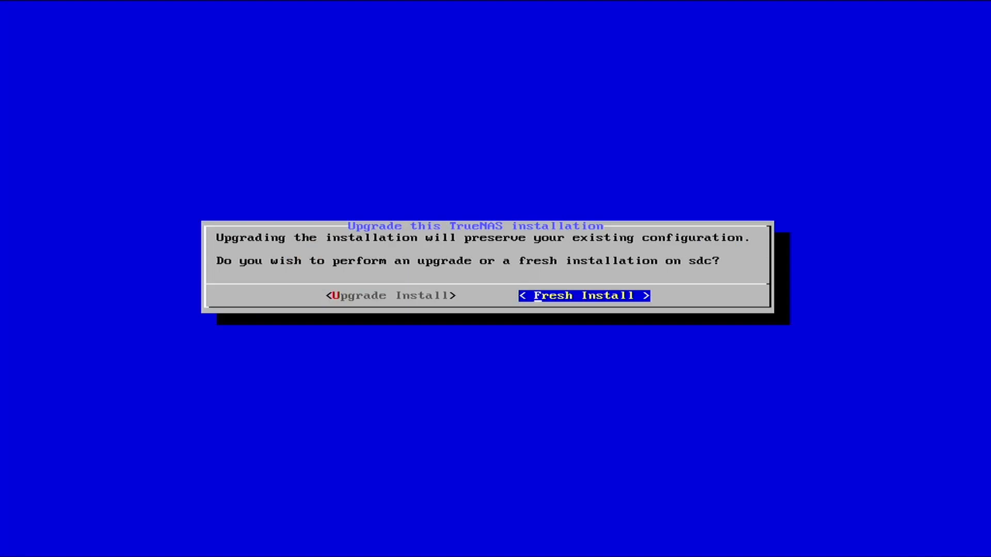
Choose Fresh Install, format the boot device, and accept the warning that sdc will be erased
key(Left)
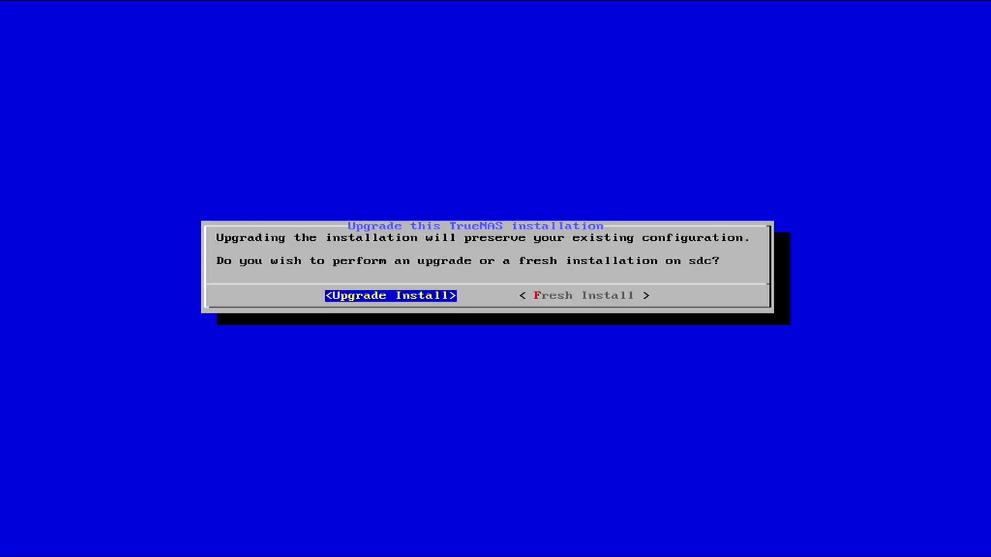
key(Right)
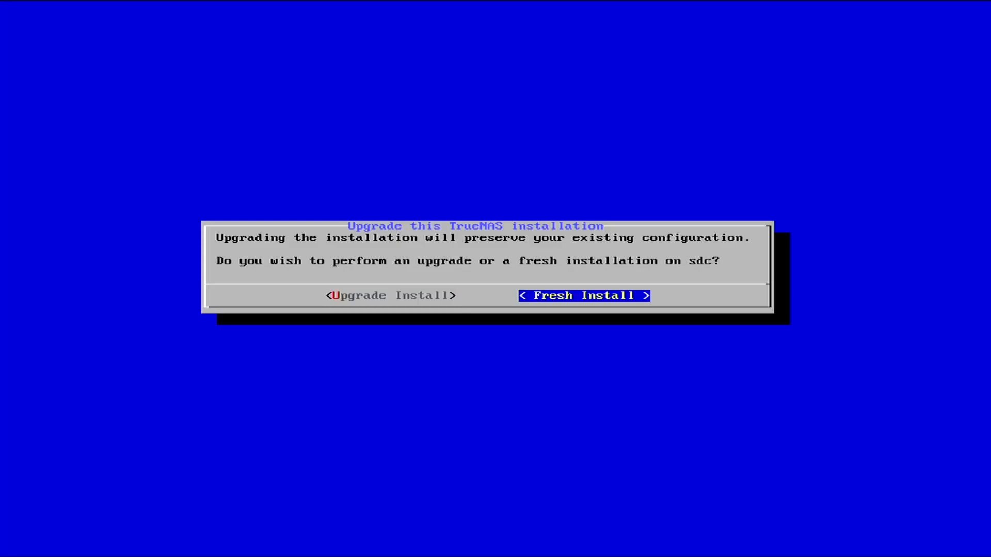
key(Return)
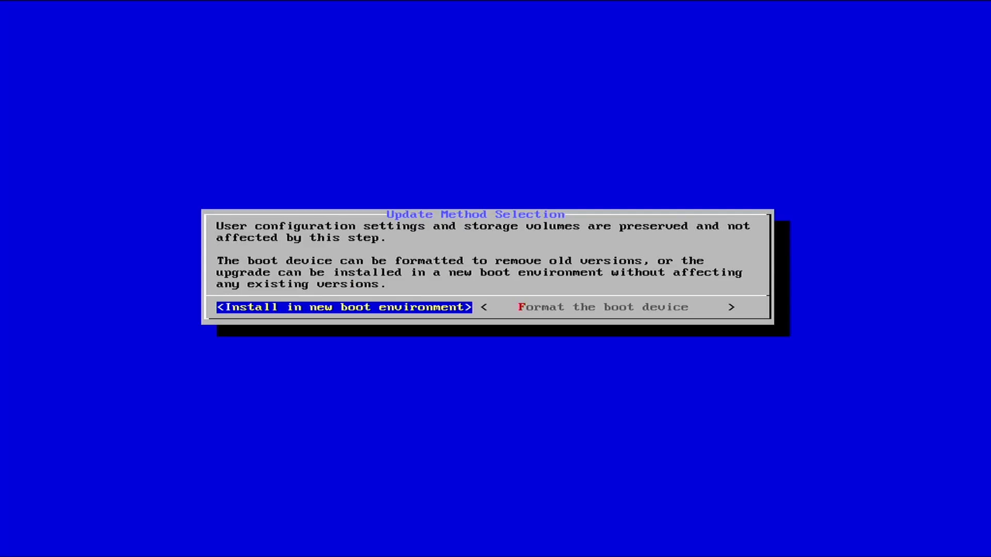
key(Right)
key(Return)
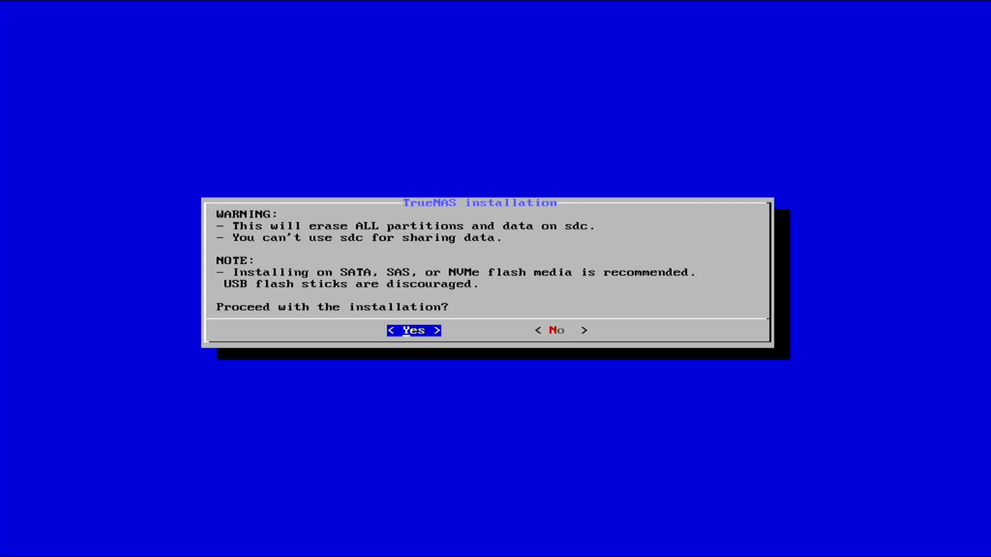
key(Return)
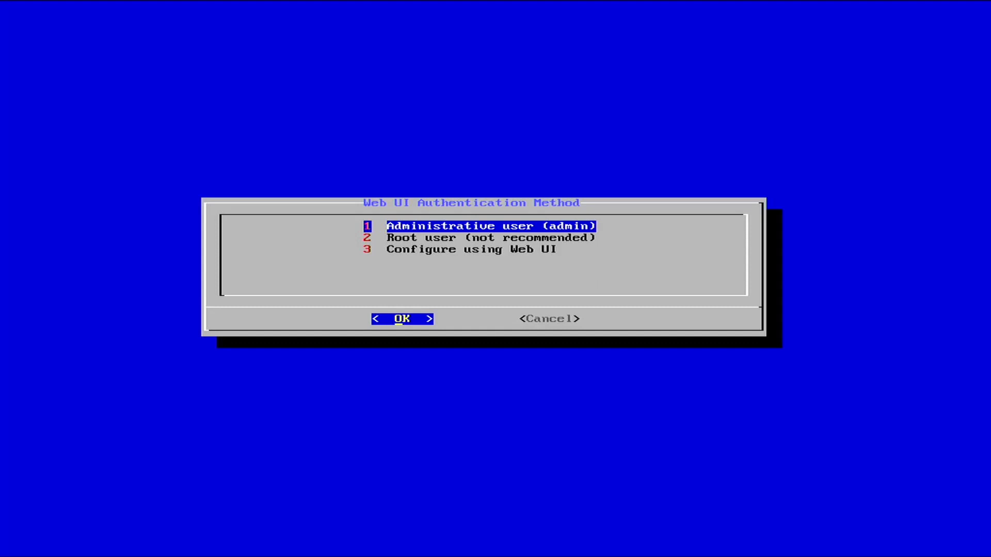
Choose the administrative admin user for web login, then enter and confirm its password
key(Down)
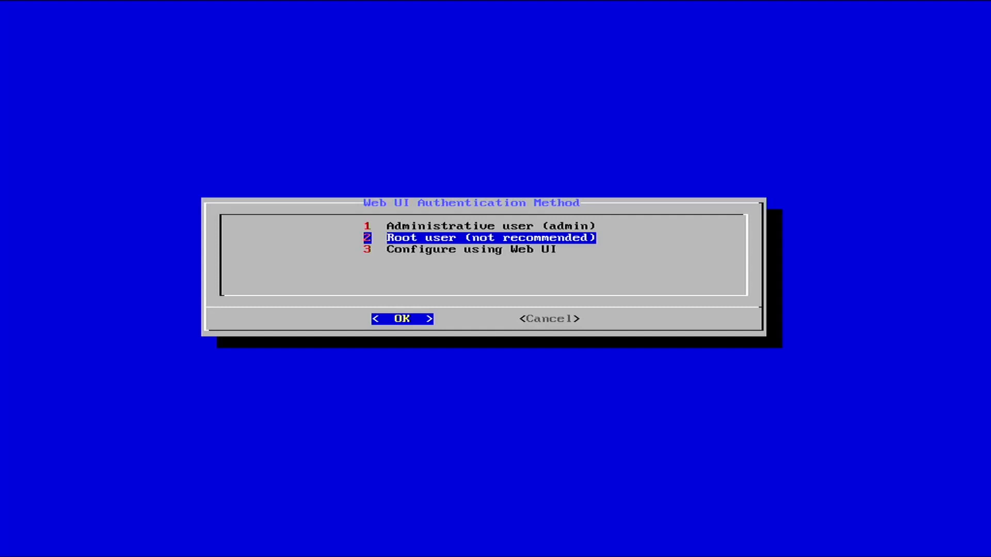
key(Up)
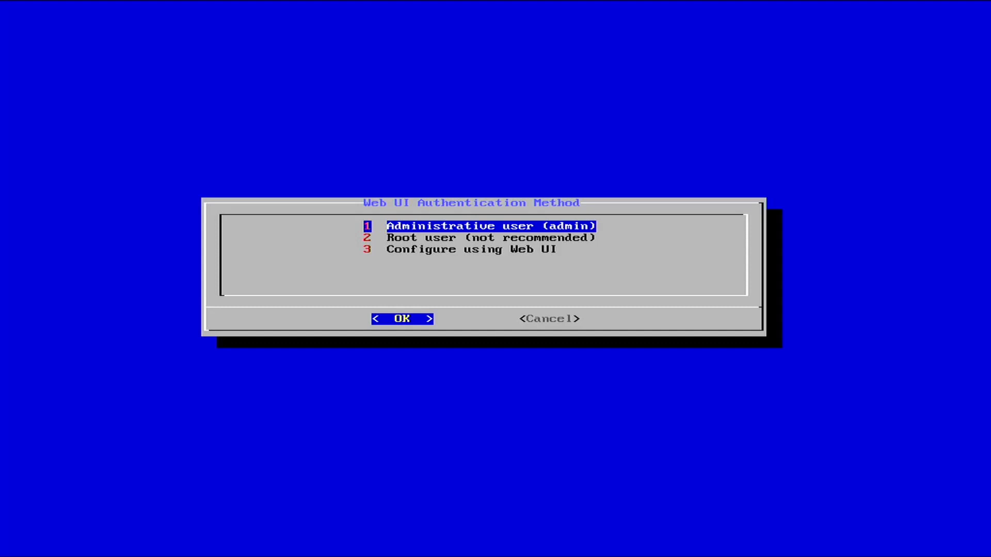
key(Return)
text(**********)
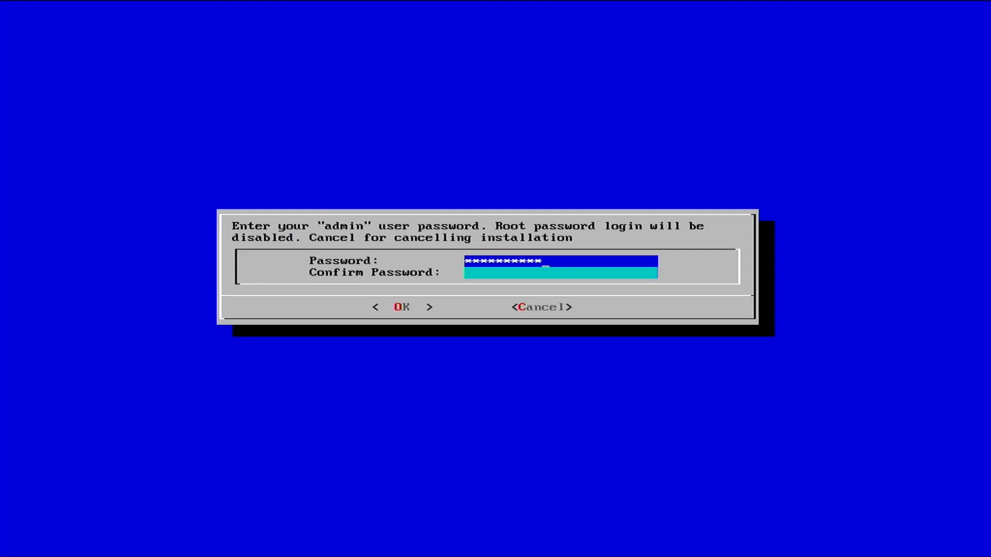
key(Tab)
text(**********)
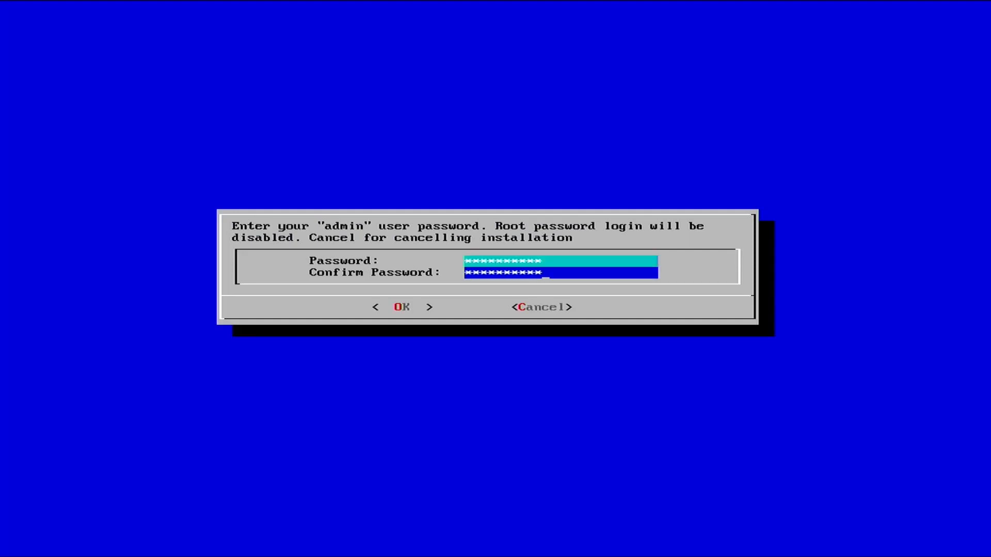
key(Return)
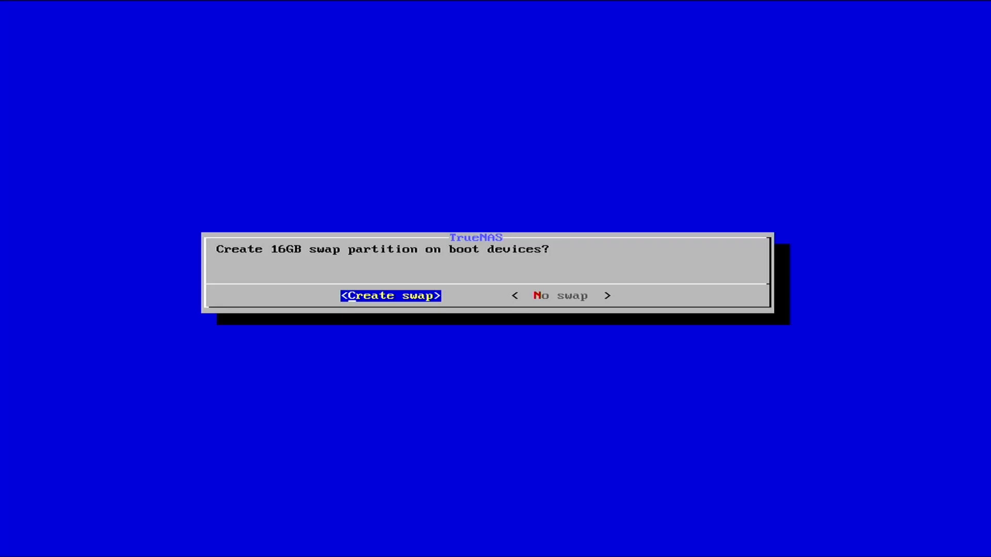
Create the 16GB swap partition, acknowledge the successful install, and reboot the system
key(Return)
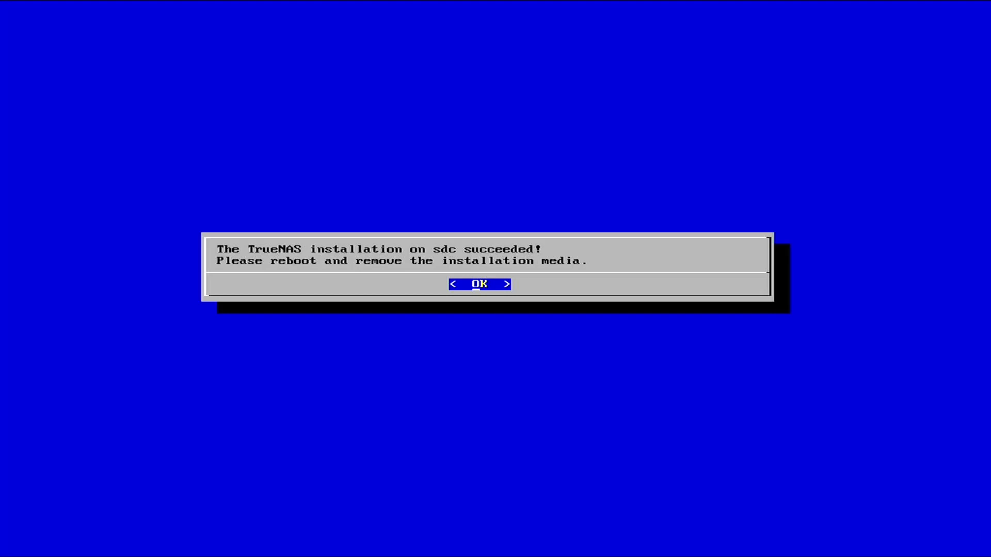
key(Return)
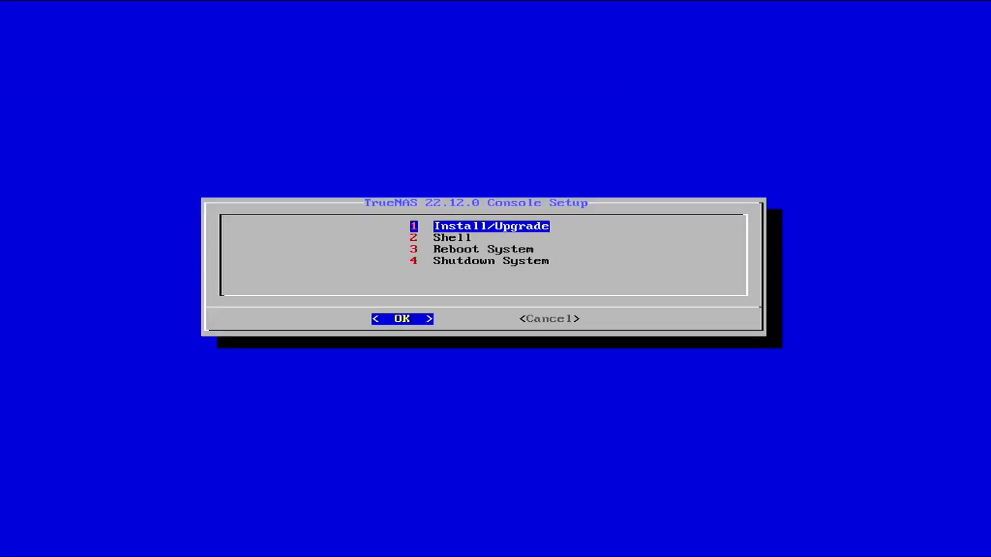
key(3)
key(Return)
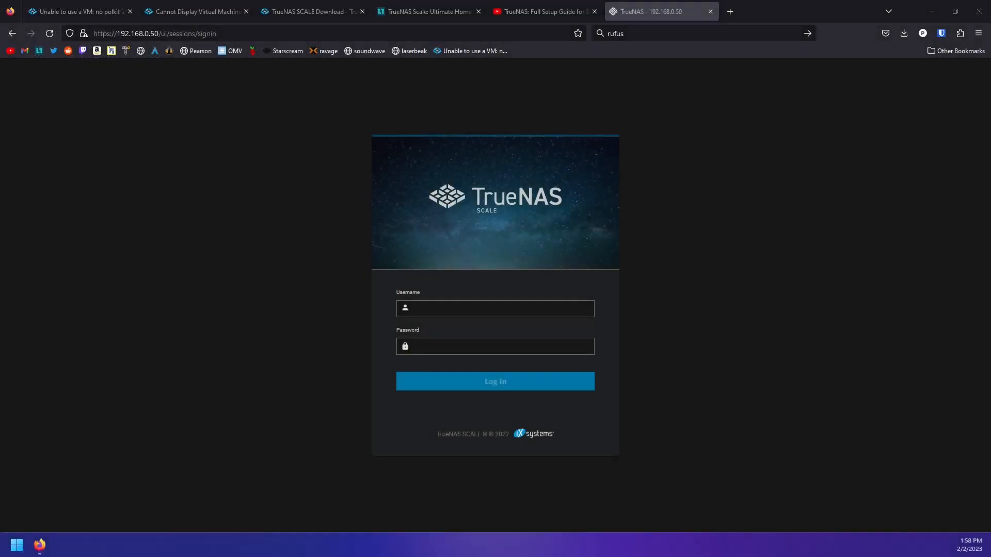
Log in to the TrueNAS web interface as admin and dismiss the save-password offer
click(233, 33)
click(96, 303)
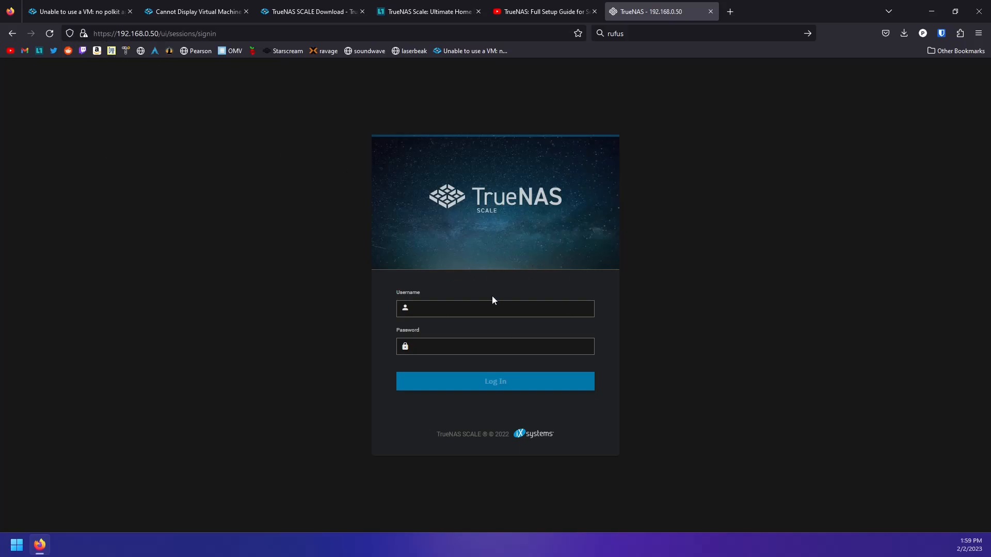
click(475, 311)
text(admin)
key(Tab)
text(**********)
key(Return)
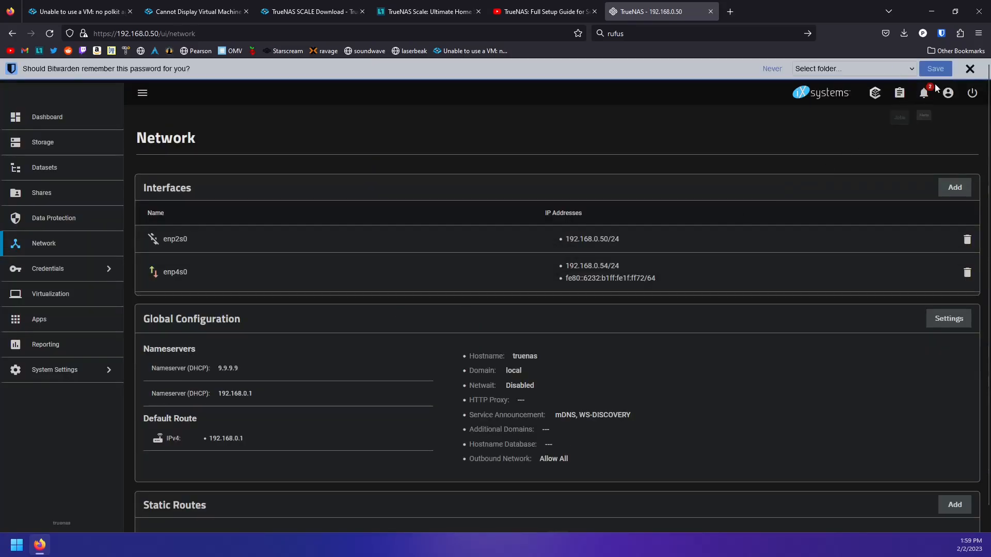
click(969, 69)
On the Network page, add a Link Aggregation interface named bond0
click(46, 95)
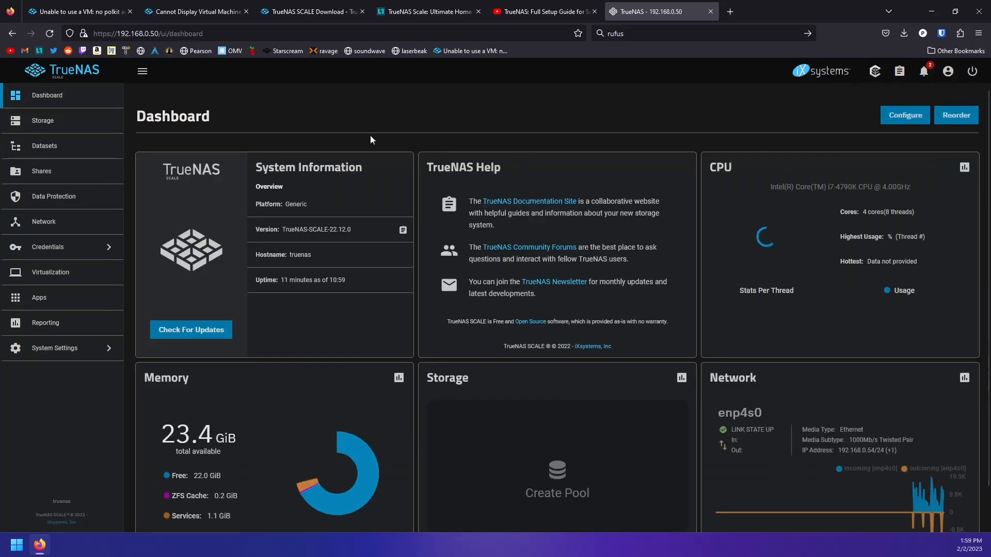
scroll(547, 296, down, 2)
scroll(575, 353, up, 2)
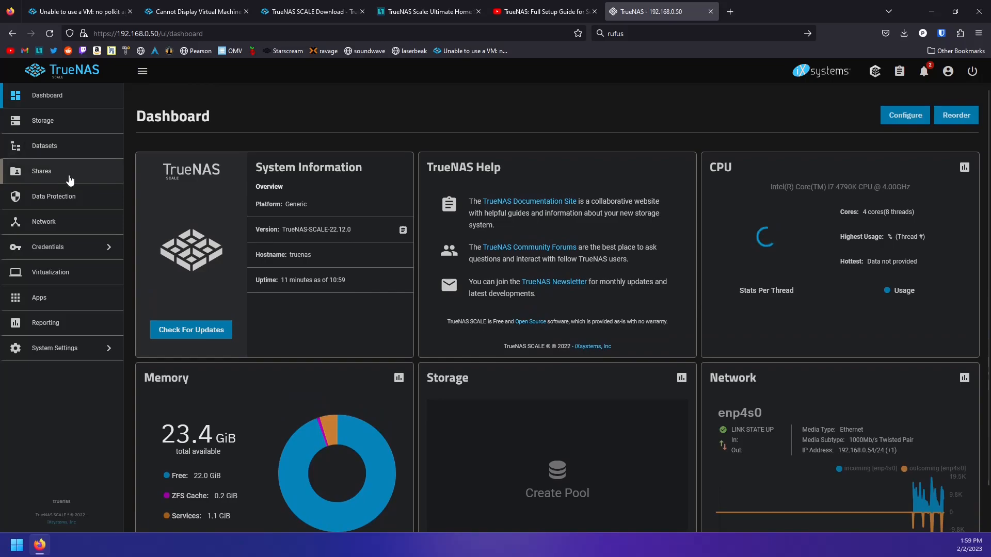
click(40, 228)
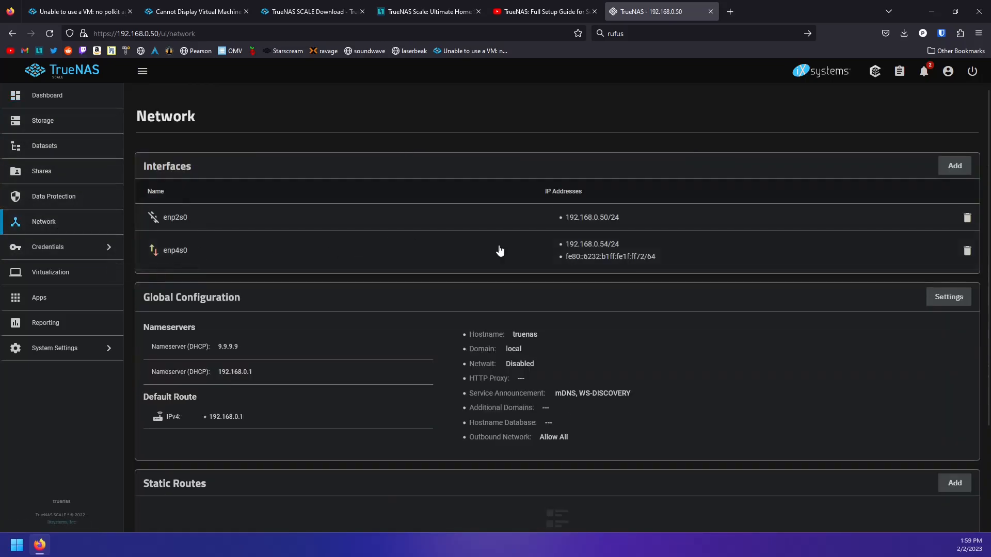
click(955, 168)
click(794, 184)
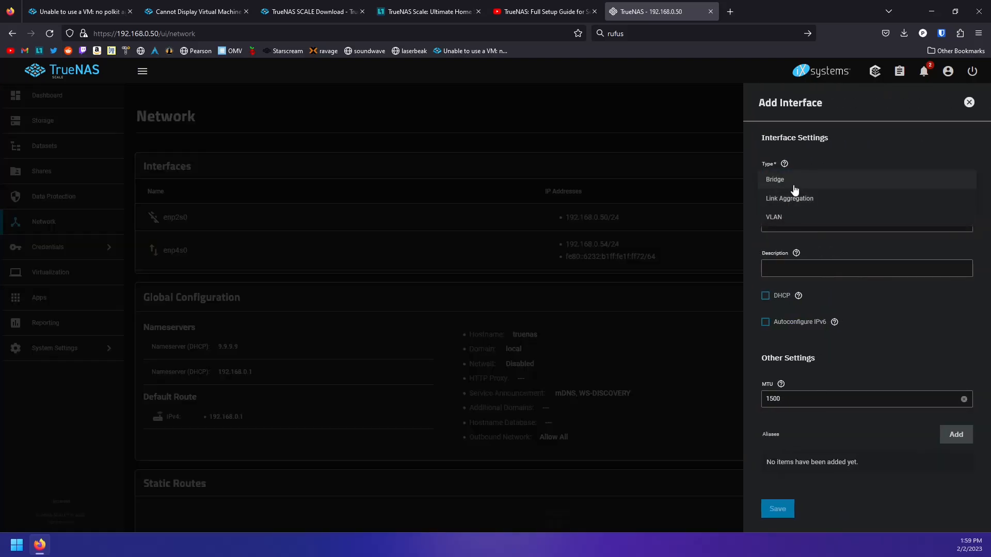
click(801, 201)
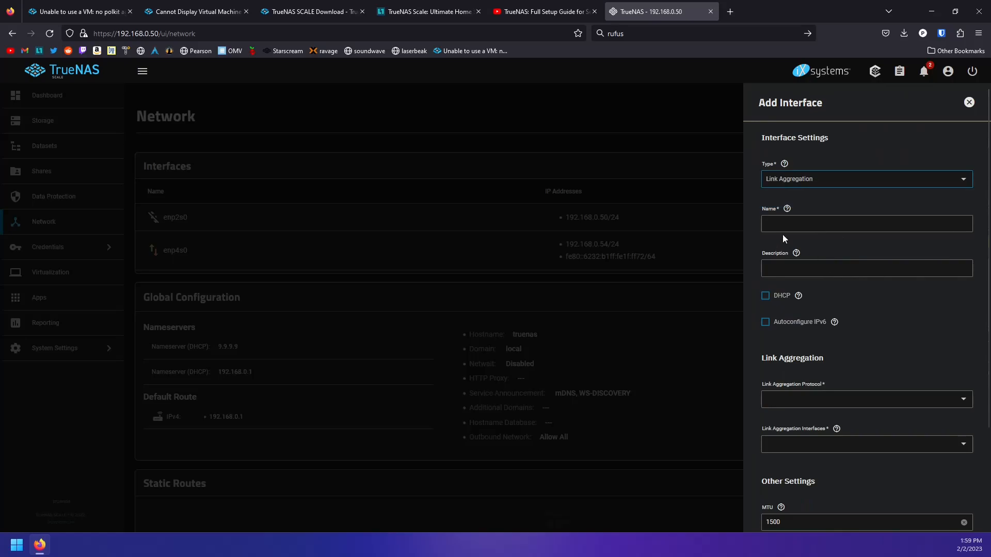
text(bond0)
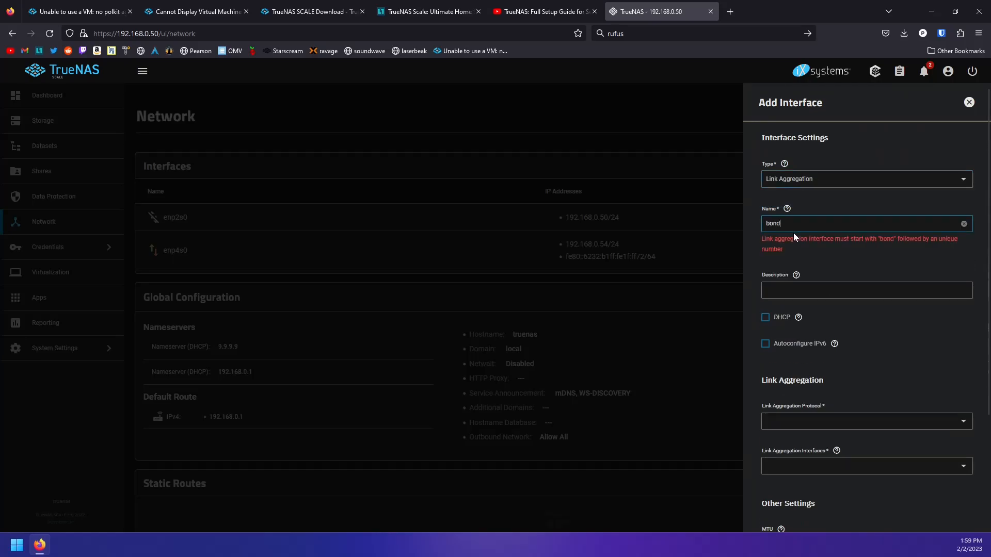
Enable DHCP, set LACP protocol, add enp2s0 and enp4s0 as members, and save bond0
click(781, 296)
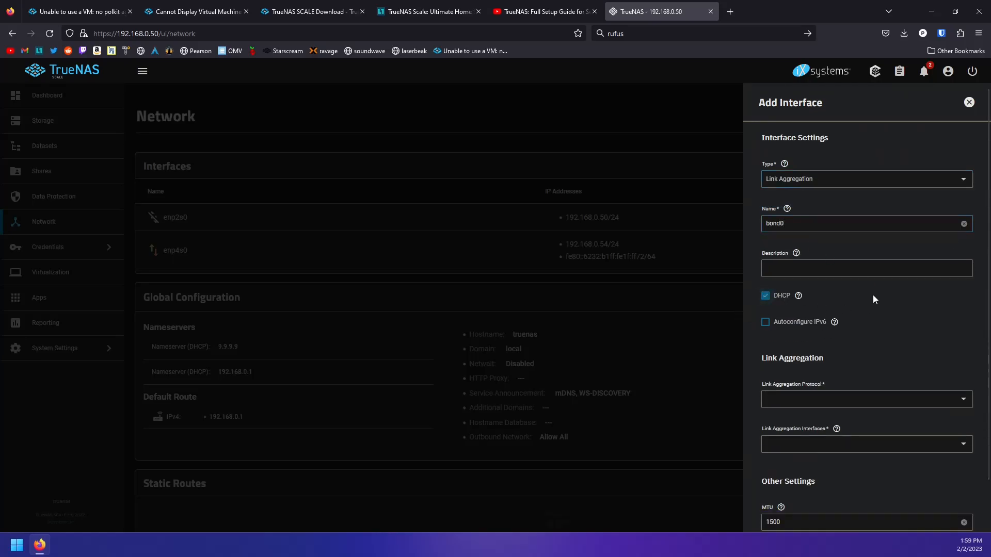
scroll(877, 309, down, 1)
click(865, 357)
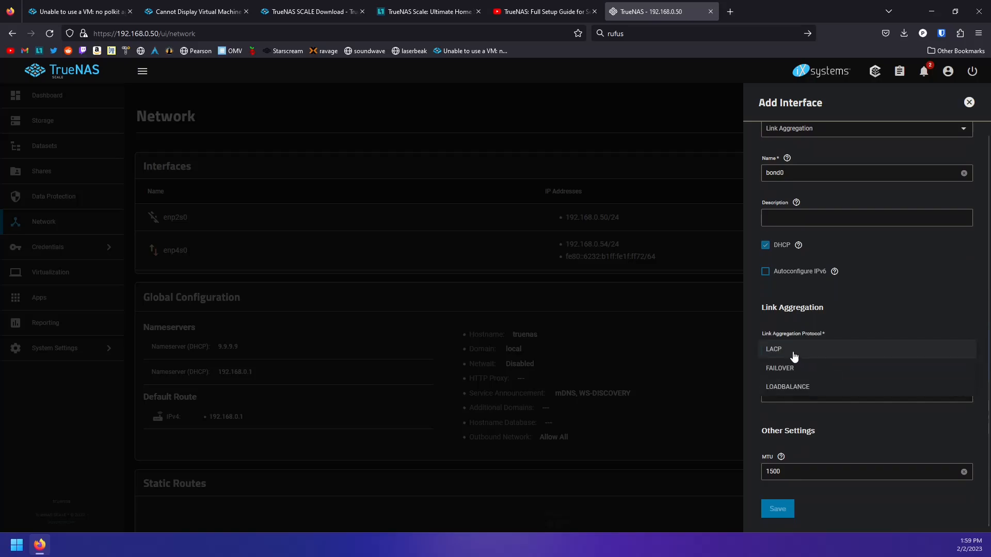
click(794, 356)
scroll(807, 445, down, 2)
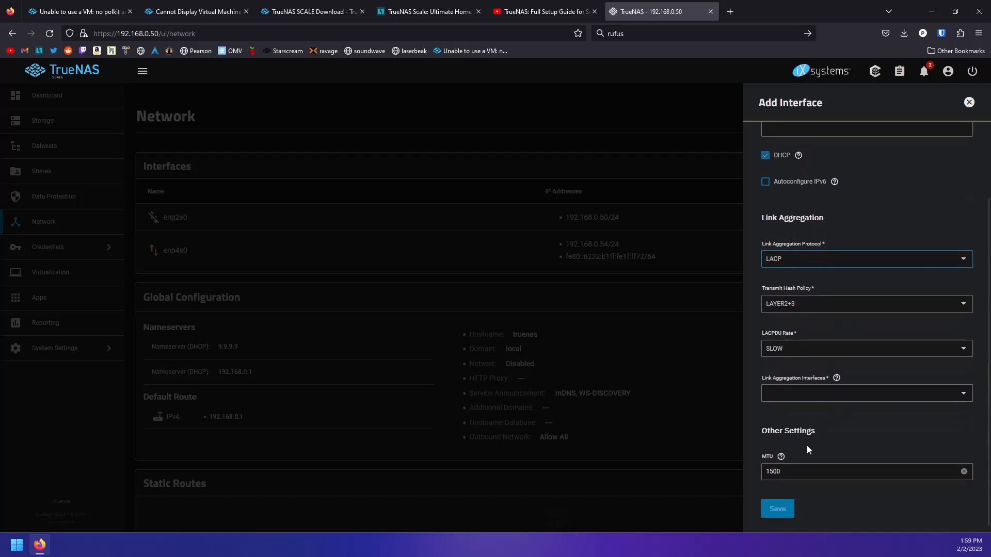
click(801, 394)
click(801, 394)
click(802, 413)
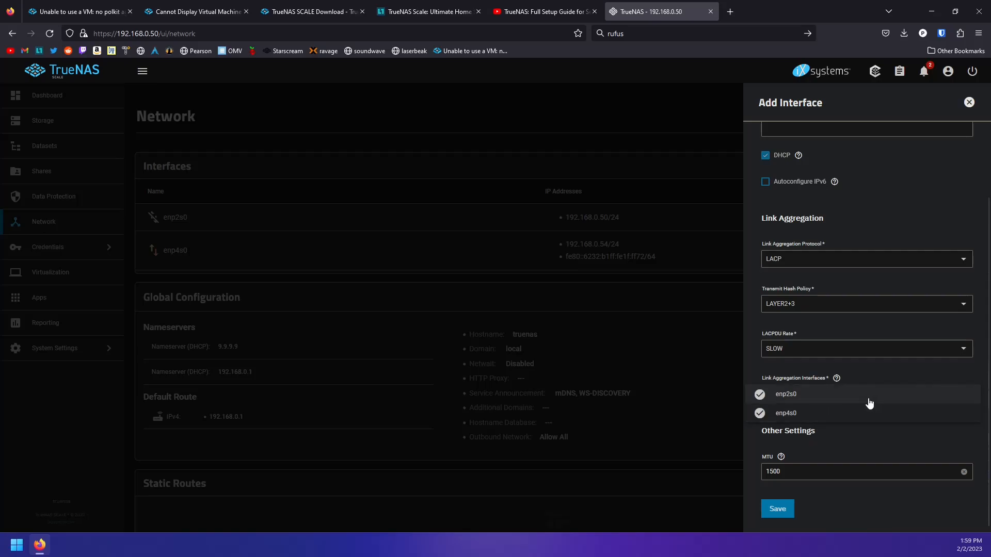
click(775, 508)
click(775, 509)
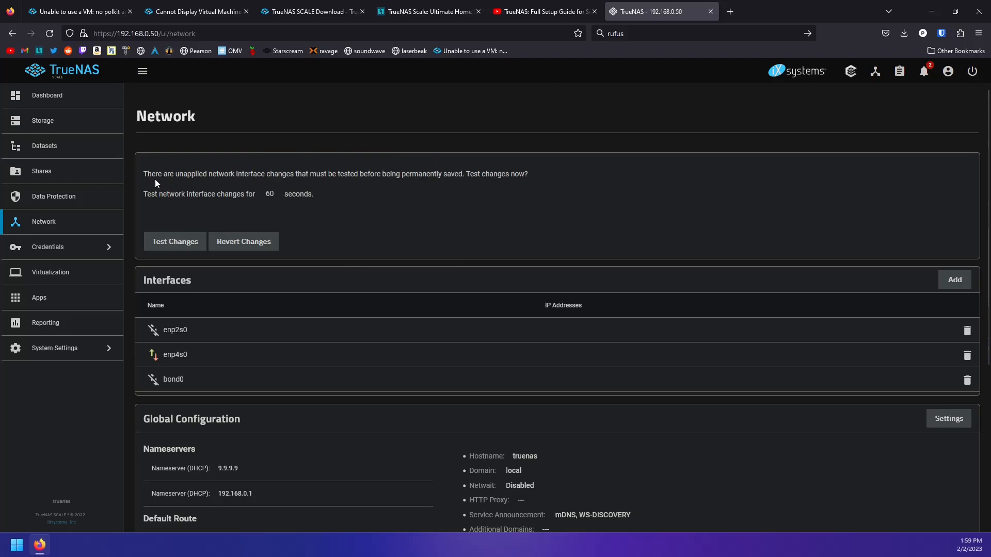
Test the pending bond0 network changes with confirmation, then save them permanently
drag(211, 176, 512, 191)
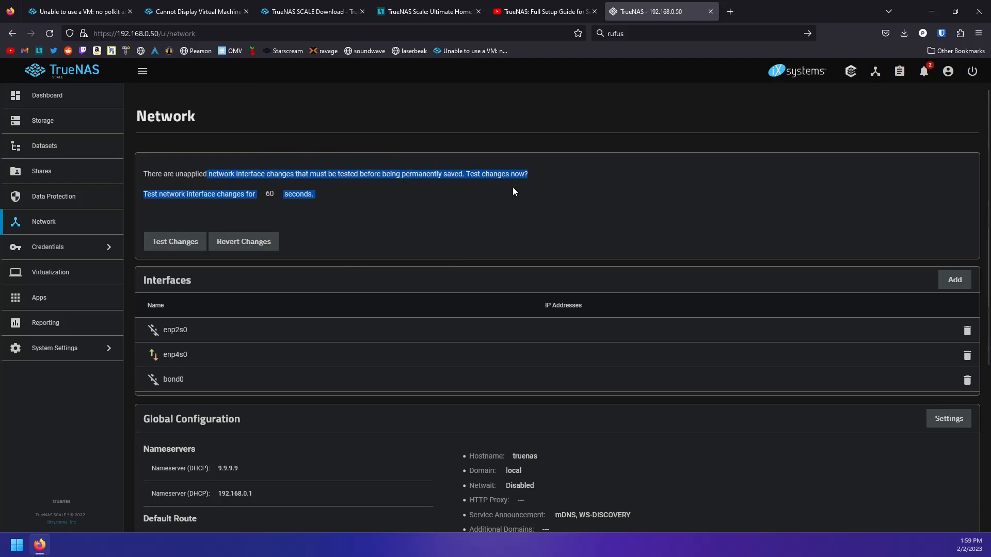
click(520, 186)
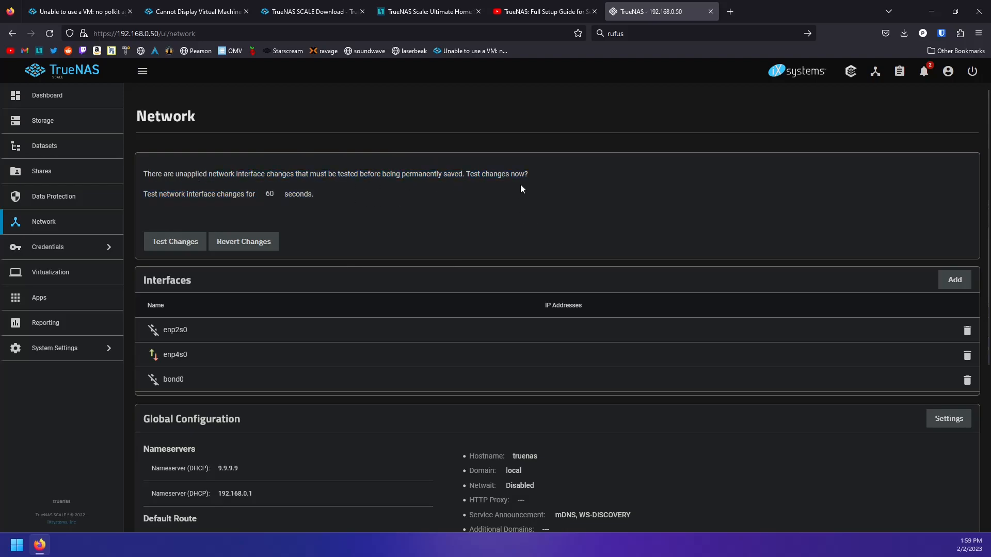
click(175, 242)
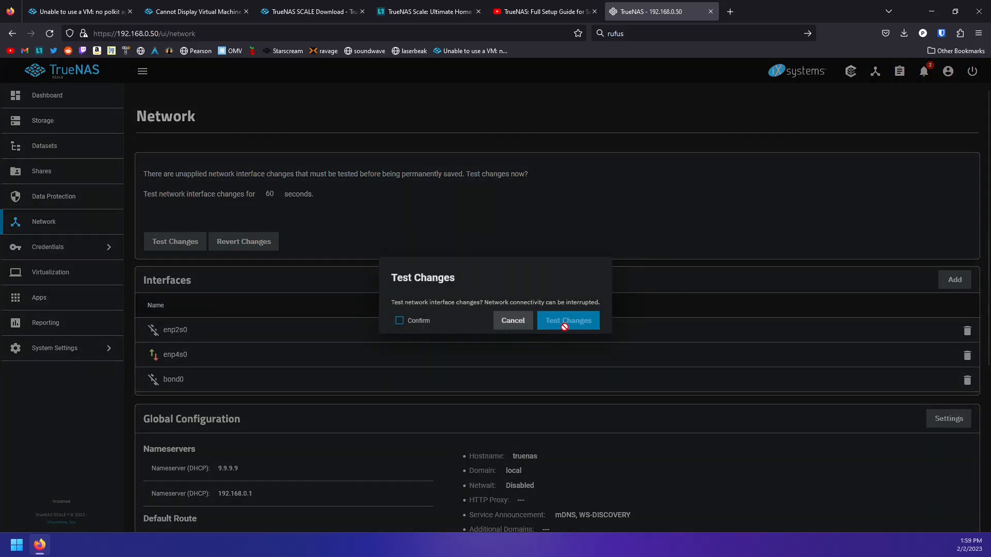
click(407, 321)
click(572, 320)
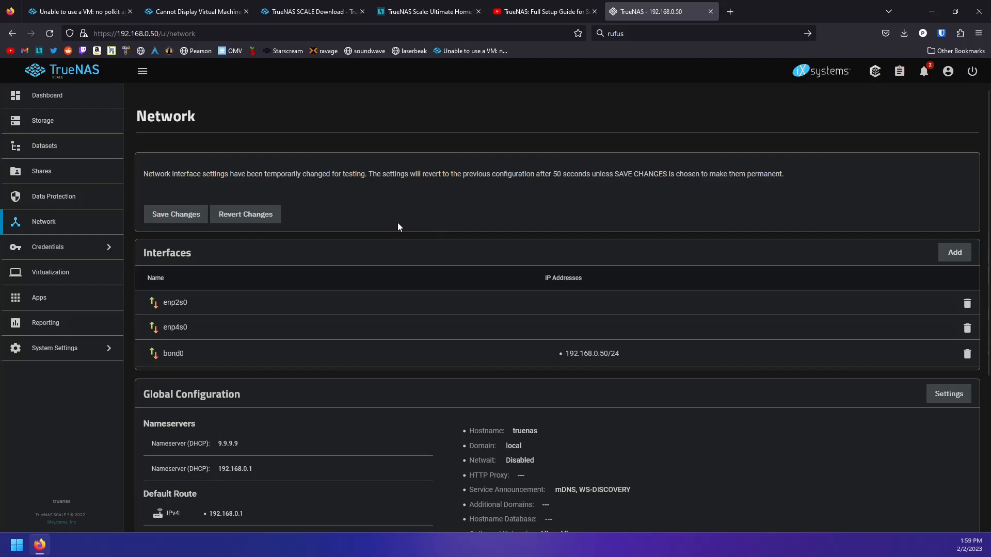
click(175, 215)
click(532, 320)
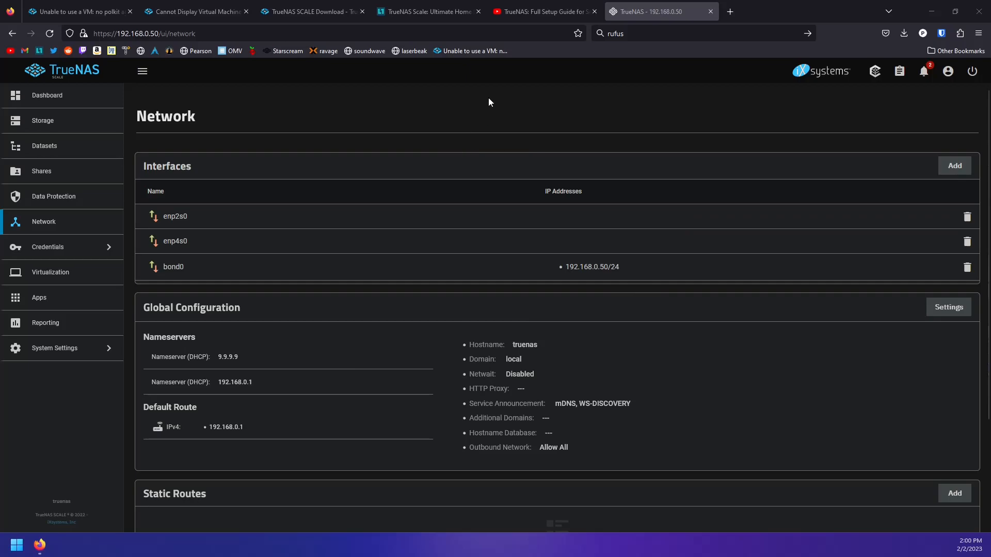
Flip between the Level1Techs forum guide, the YouTube setup video and the TrueNAS tab
click(422, 15)
click(540, 15)
click(431, 17)
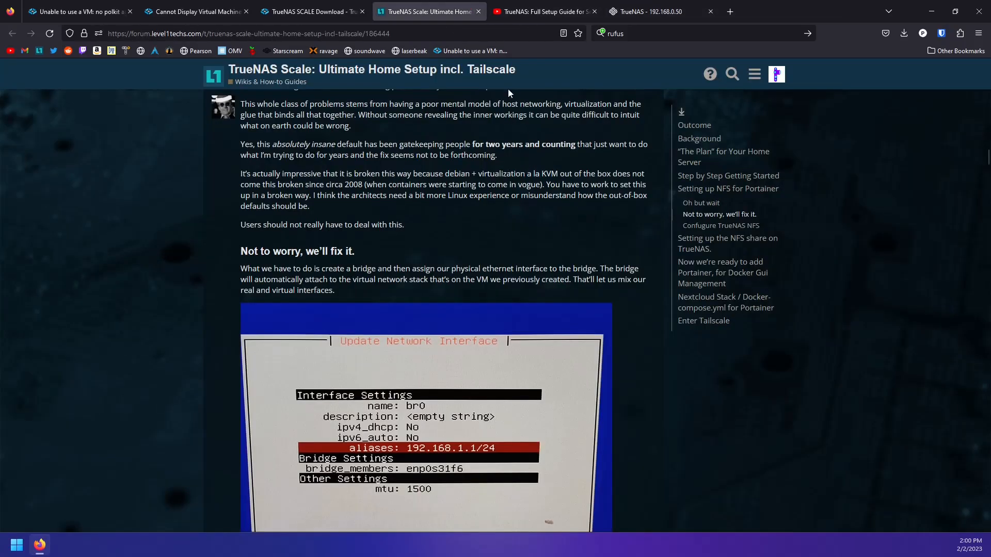
click(539, 14)
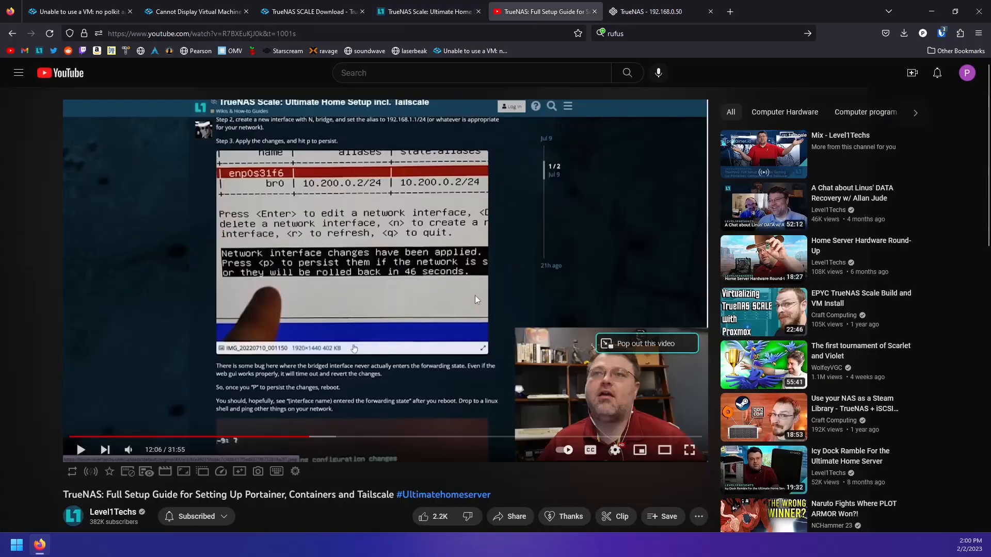
click(424, 14)
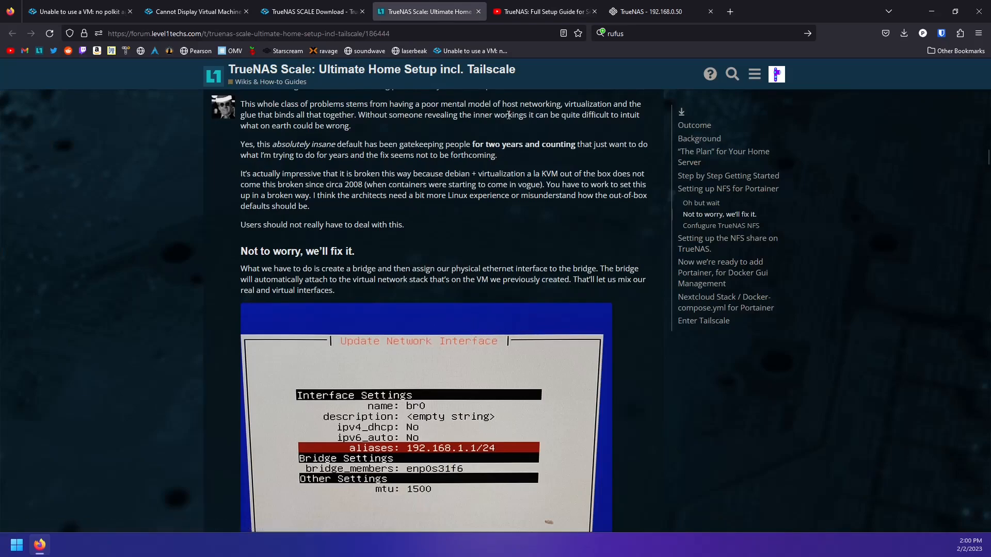
click(531, 14)
click(621, 13)
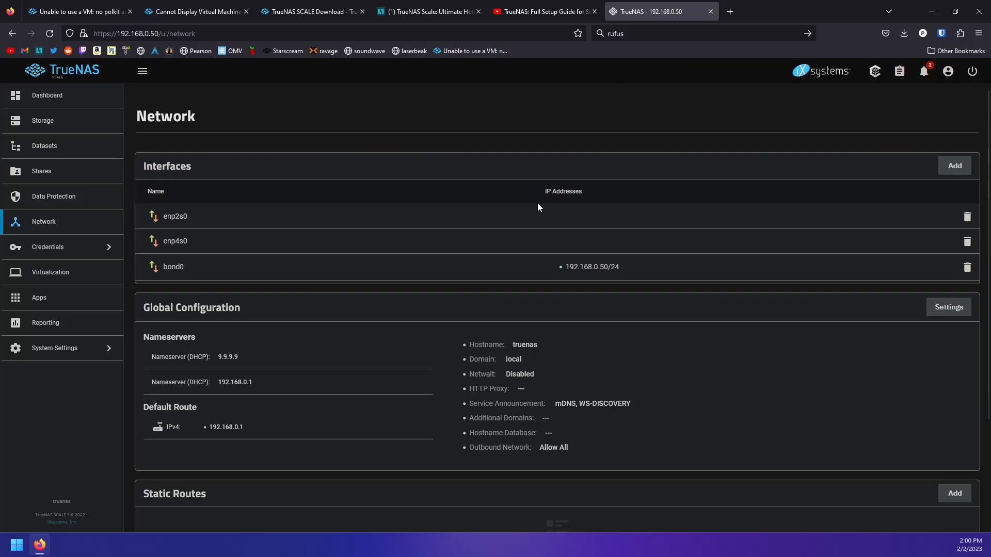
click(547, 12)
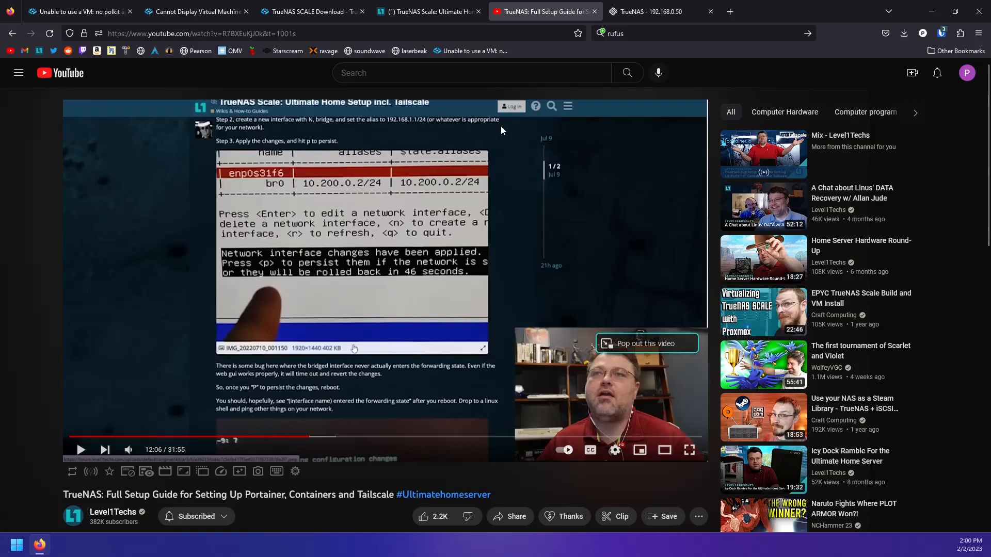
click(637, 16)
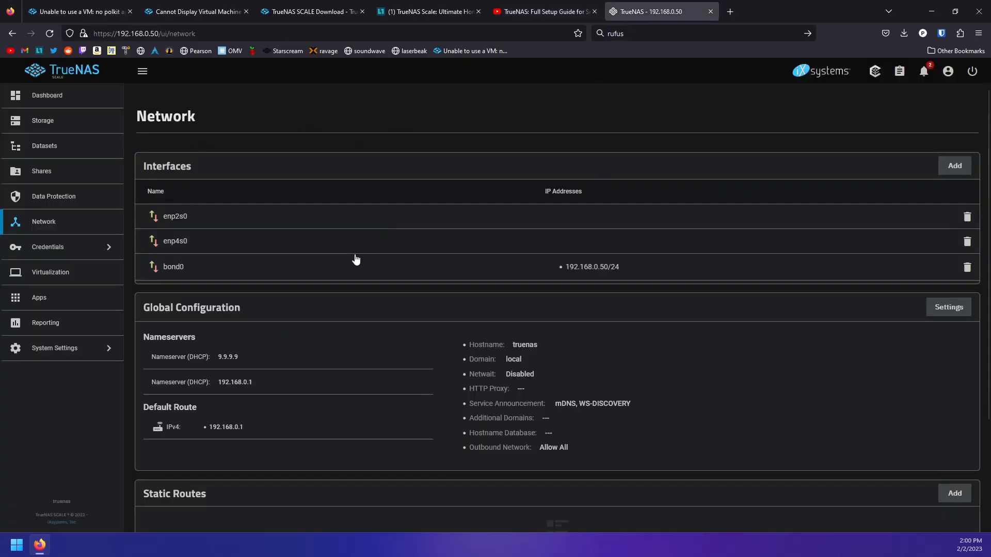
Read the forum guide's network bridge section, then return to the TrueNAS Network page
click(407, 18)
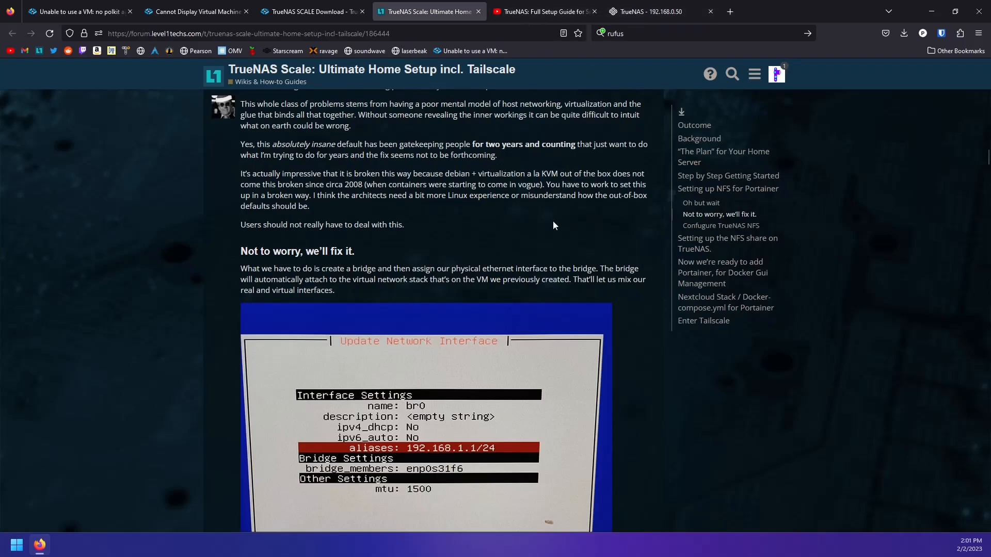
scroll(555, 217, down, 4)
scroll(378, 173, up, 1)
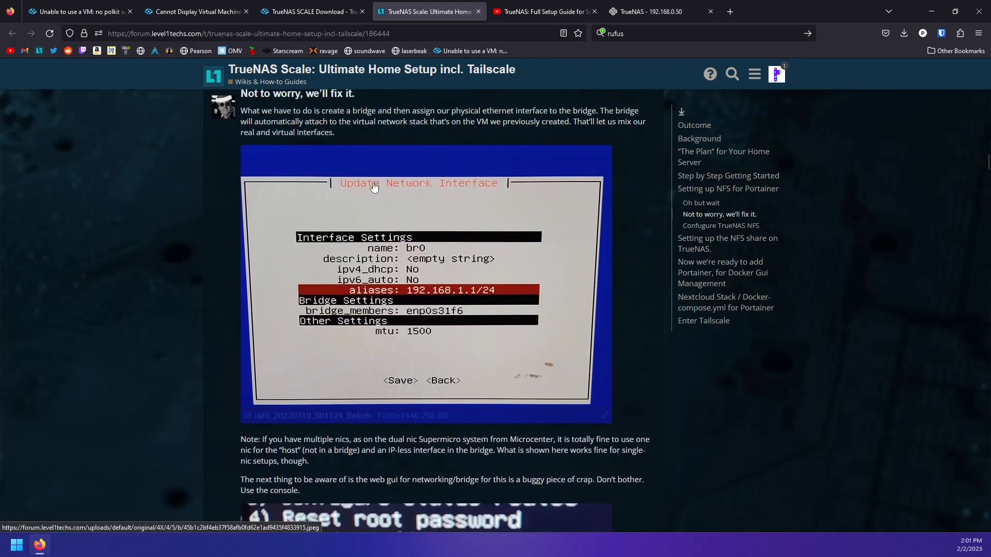
click(667, 10)
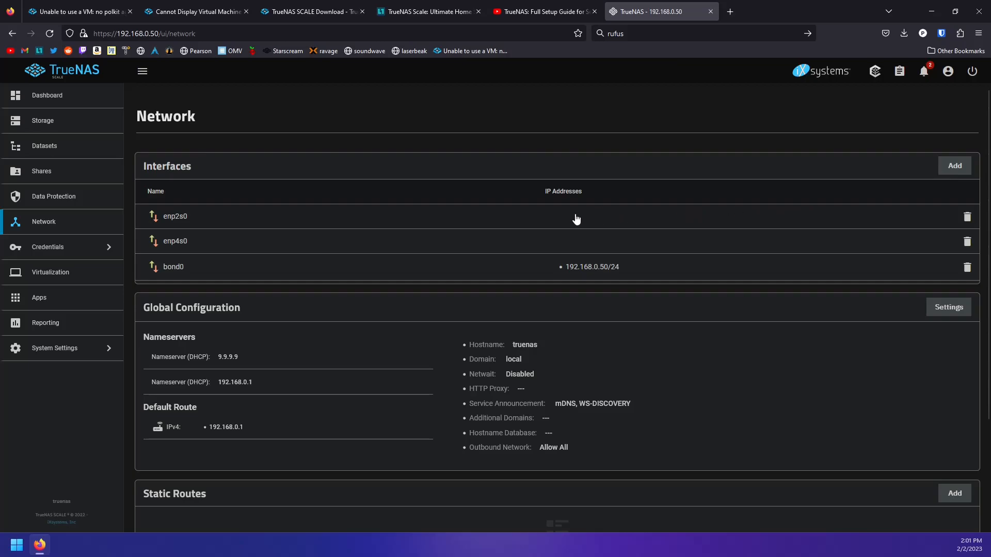
Add a new Bridge interface named br0 with bond0 as its member
click(960, 177)
click(784, 182)
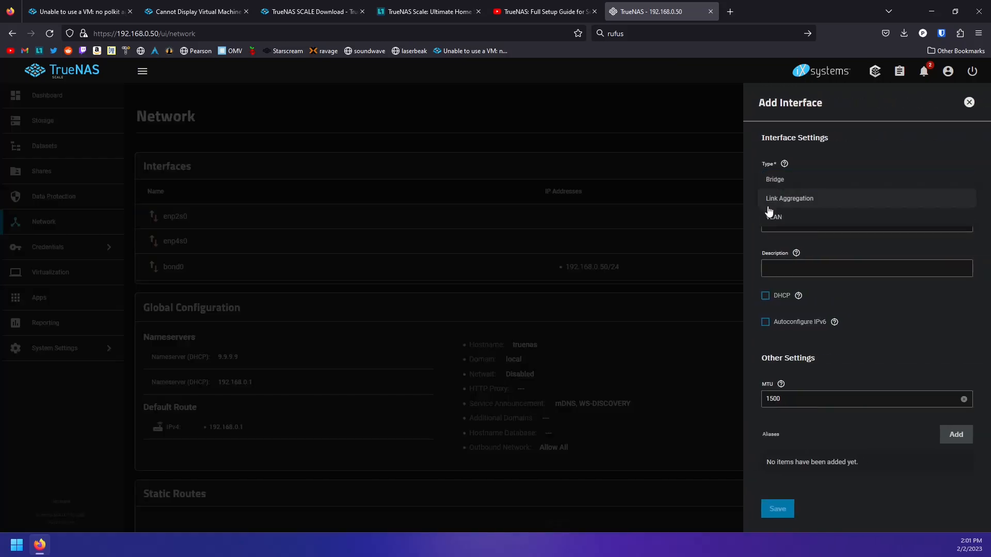
click(800, 184)
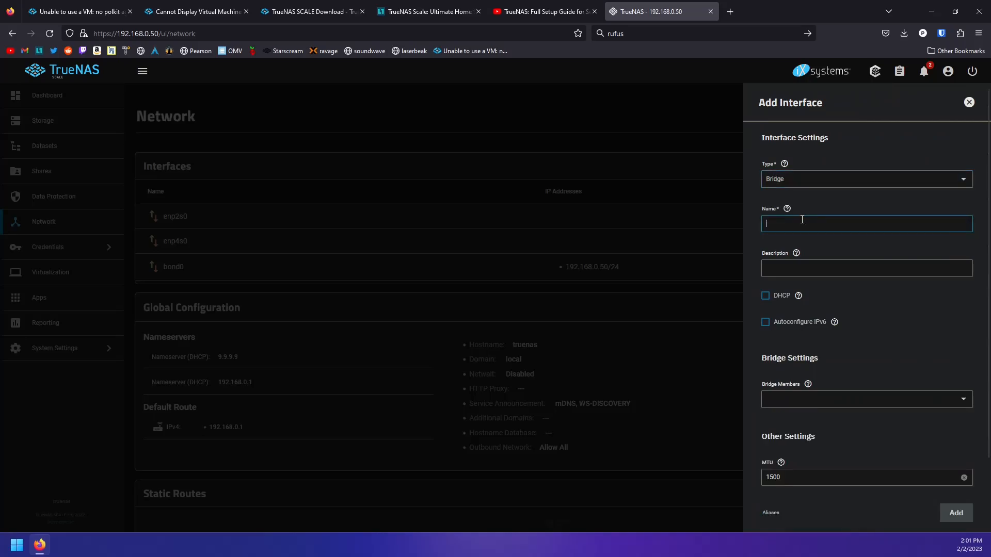
text(br0)
scroll(807, 330, down, 2)
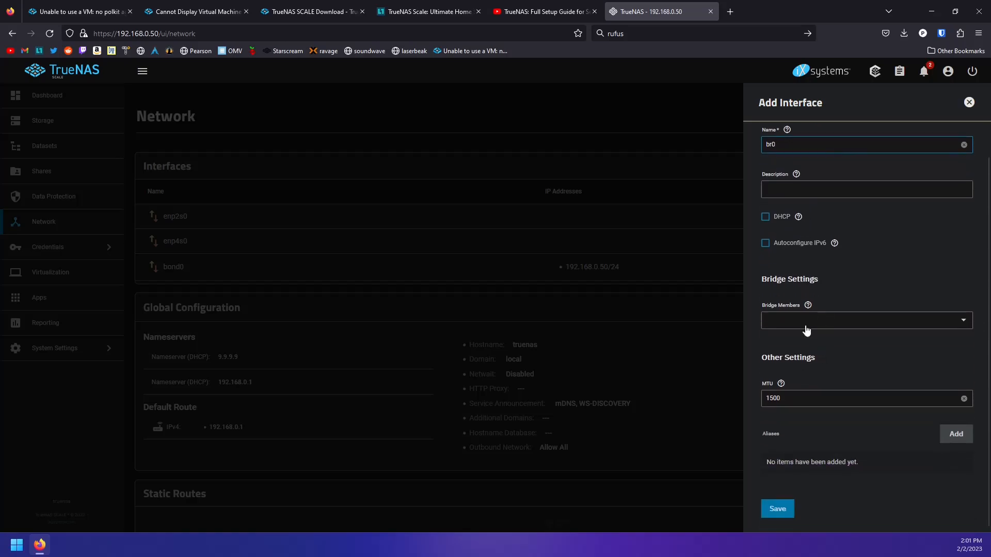
click(790, 328)
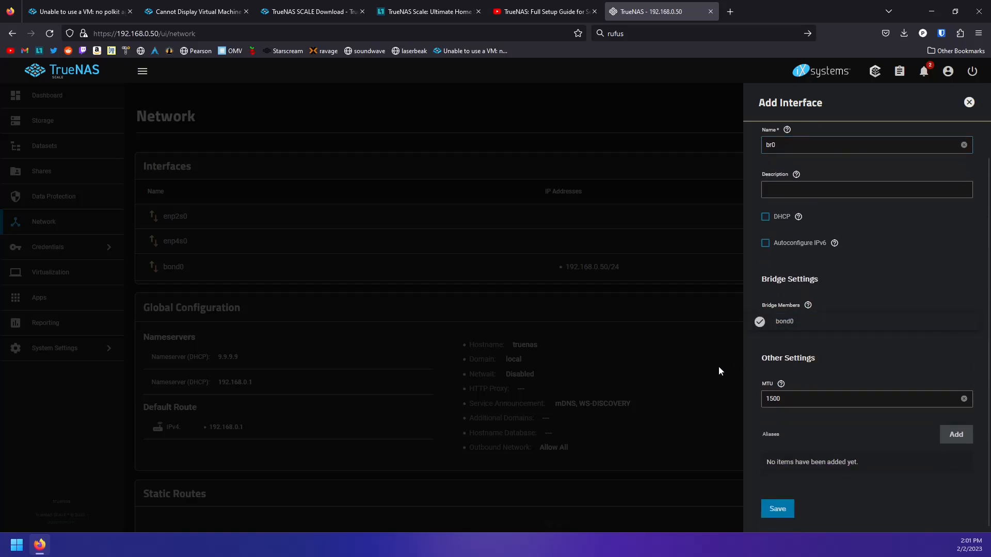
click(956, 434)
Give br0 the IP alias 192.168.0.111/24 and save the interface
click(956, 434)
click(797, 462)
text(192.1689.)
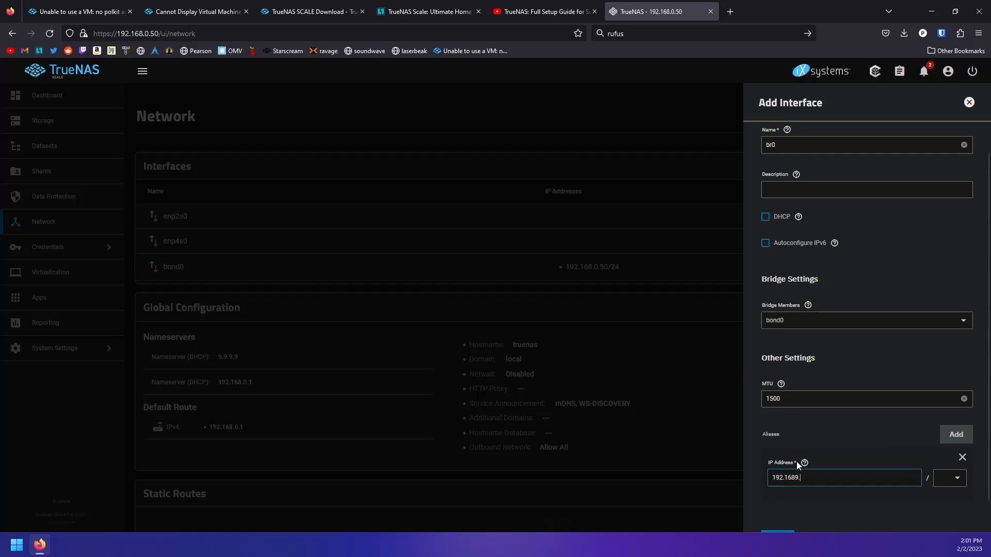
key(BackSpace)
key(BackSpace)
text(.1)
key(BackSpace)
text(0.111)
click(949, 478)
click(943, 424)
scroll(857, 426, down, 1)
click(773, 505)
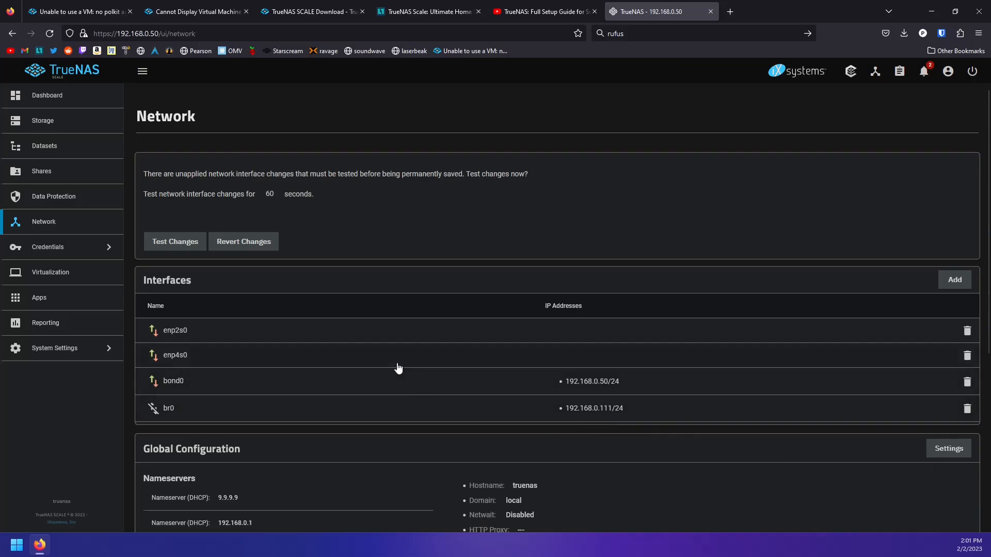
Test the pending network changes, then save them permanently
scroll(400, 370, down, 2)
click(176, 144)
click(417, 322)
click(570, 322)
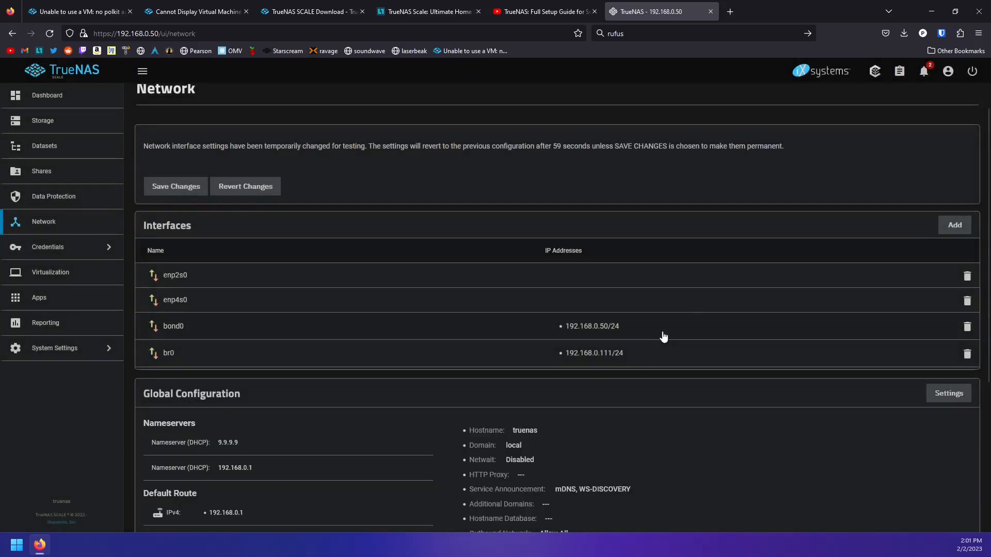
click(172, 187)
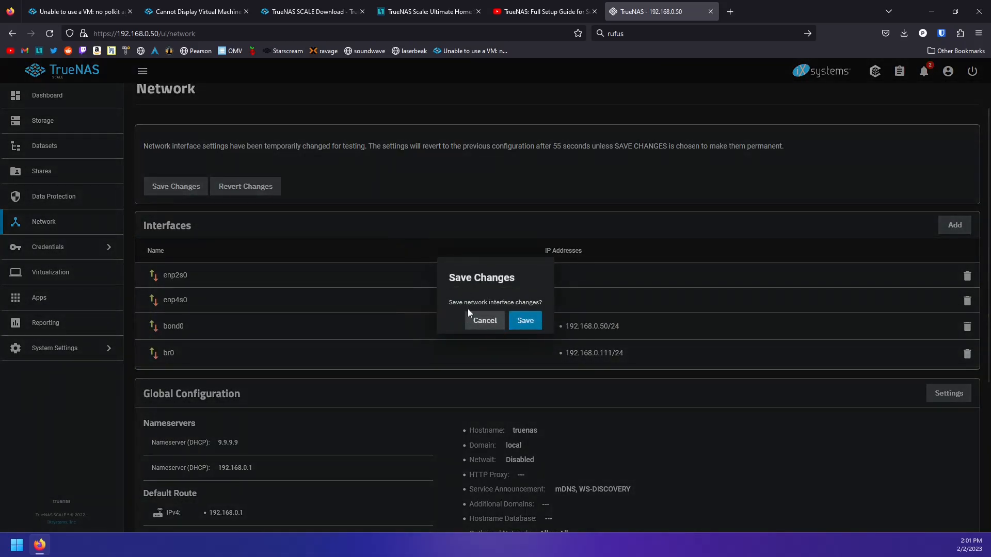
click(525, 321)
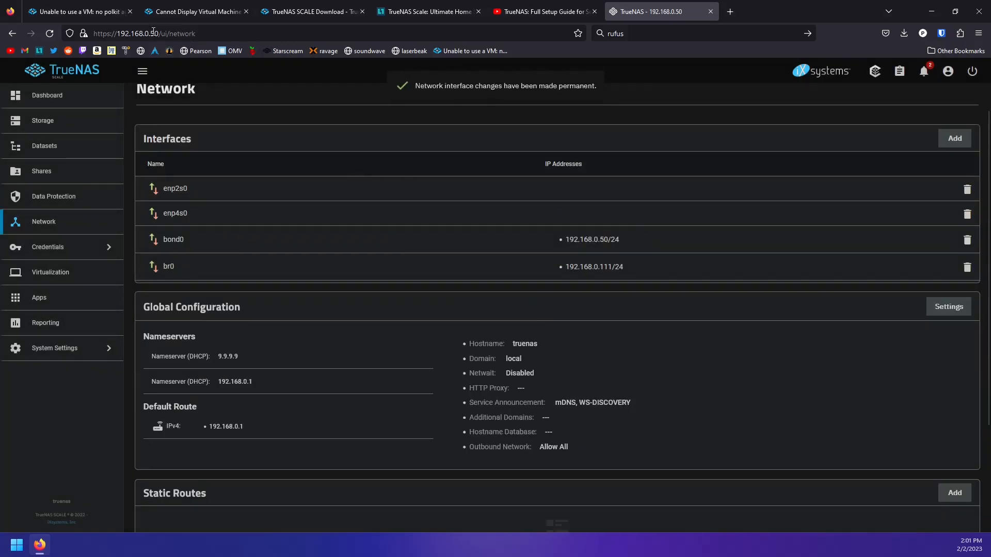
click(153, 32)
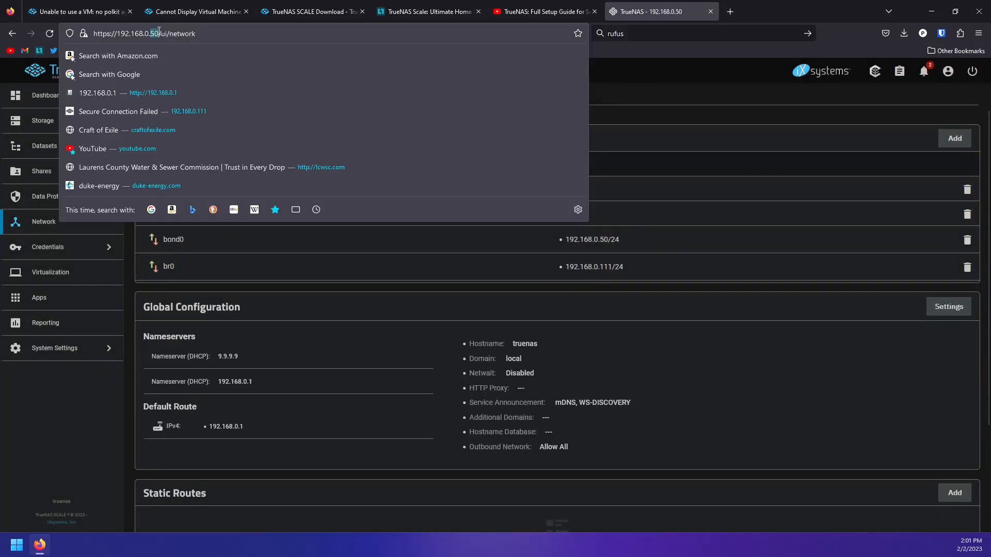
Load TrueNAS at 192.168.0.111 and sign in with the admin account
text(=11)
key(F12)
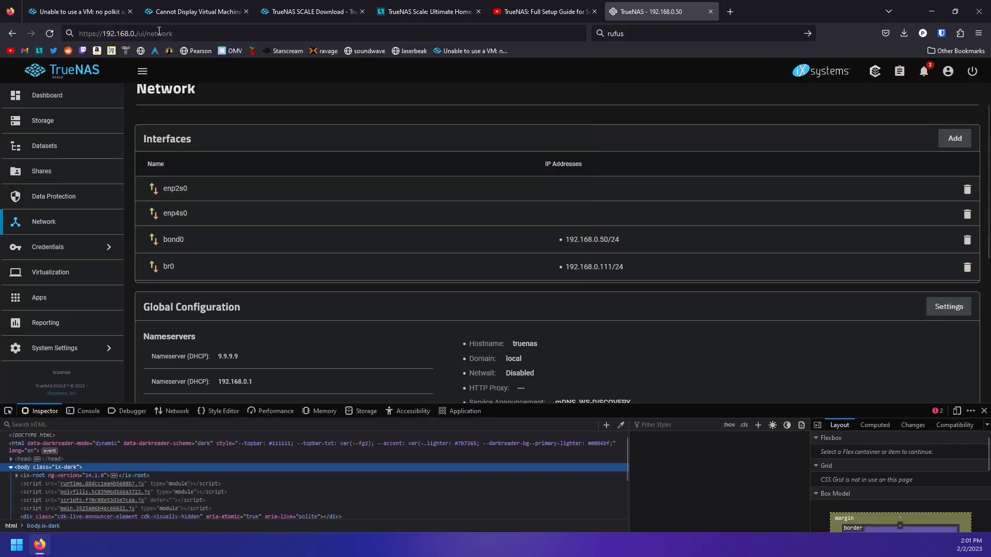
click(178, 34)
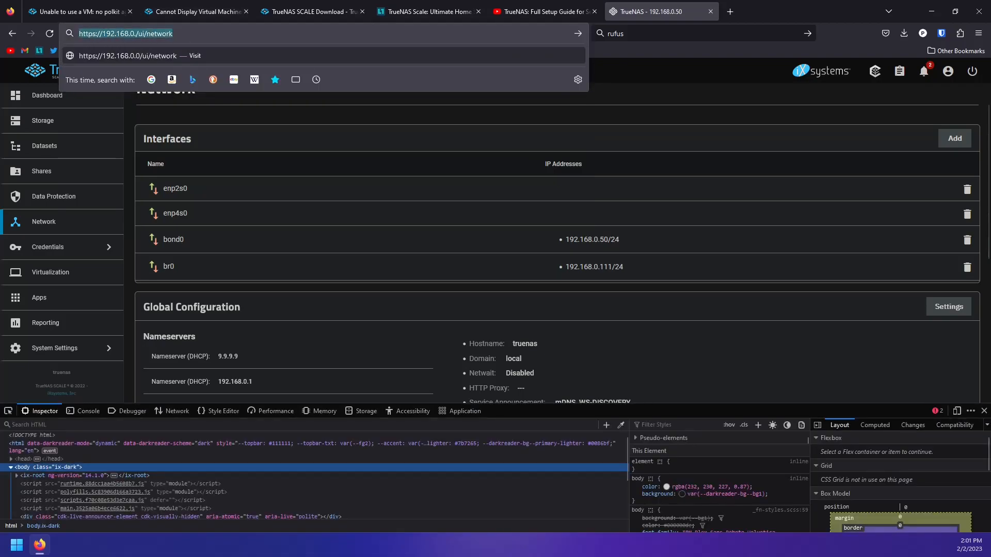
text(192.168.0111)
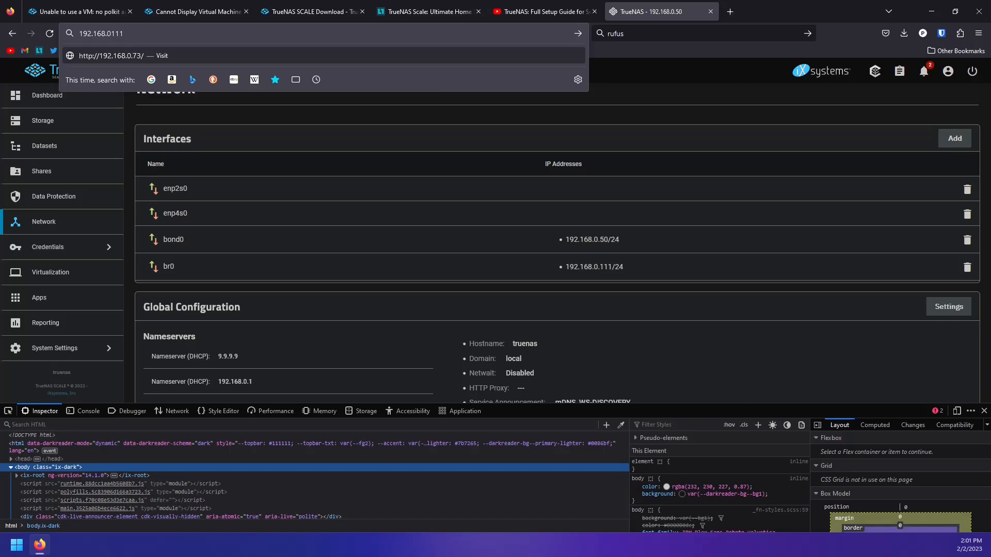
text(.)
key(Return)
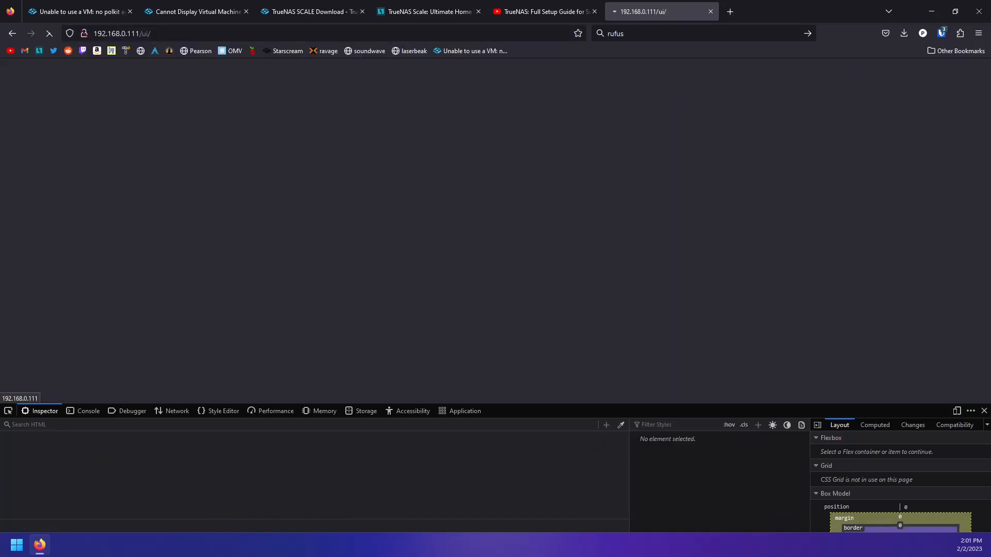
click(984, 411)
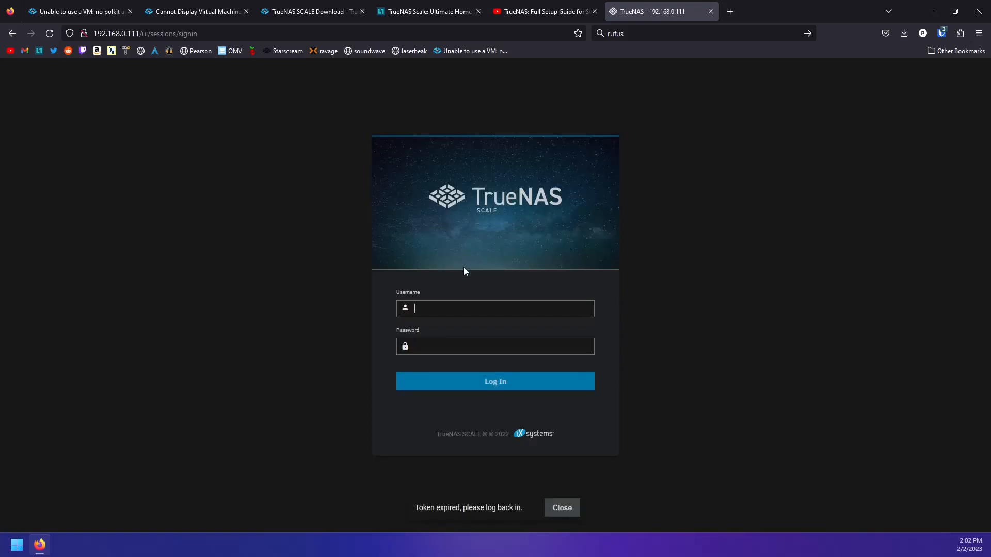
click(466, 307)
text(admin)
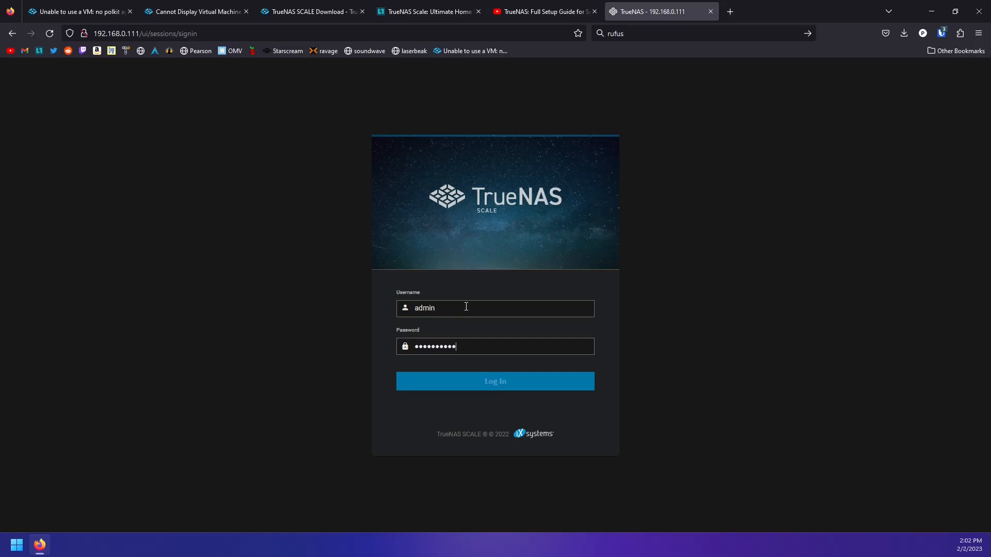
key(Return)
On the Network page, edit the bond0 interface and save it
click(47, 221)
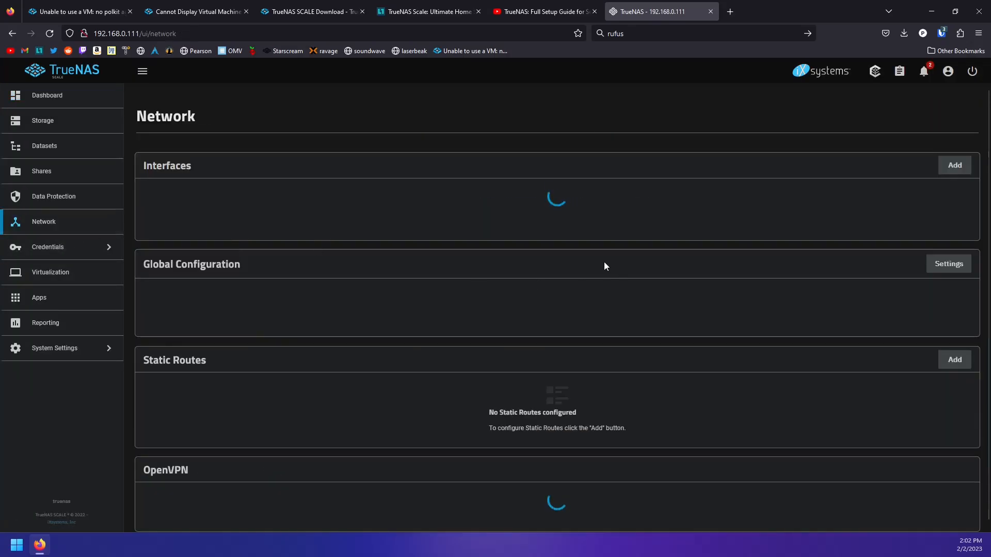
click(595, 268)
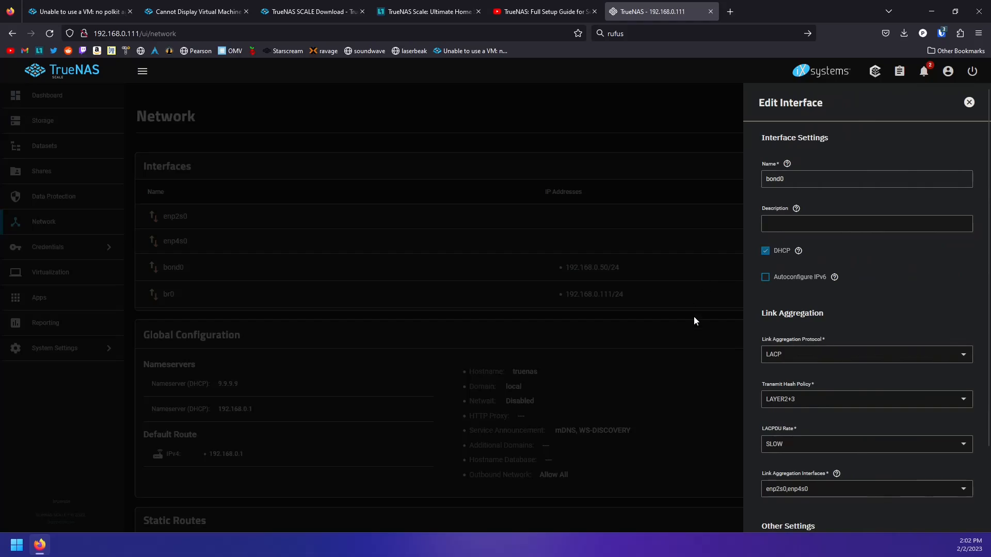
scroll(793, 255, down, 3)
click(777, 508)
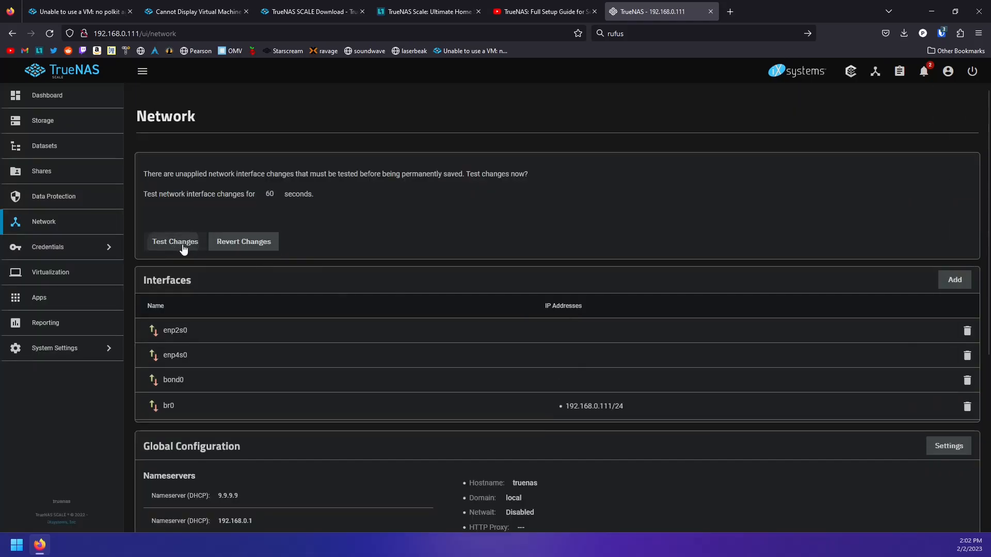
Test the pending bond0 change, then confirm saving it permanently
click(176, 243)
click(405, 321)
click(576, 321)
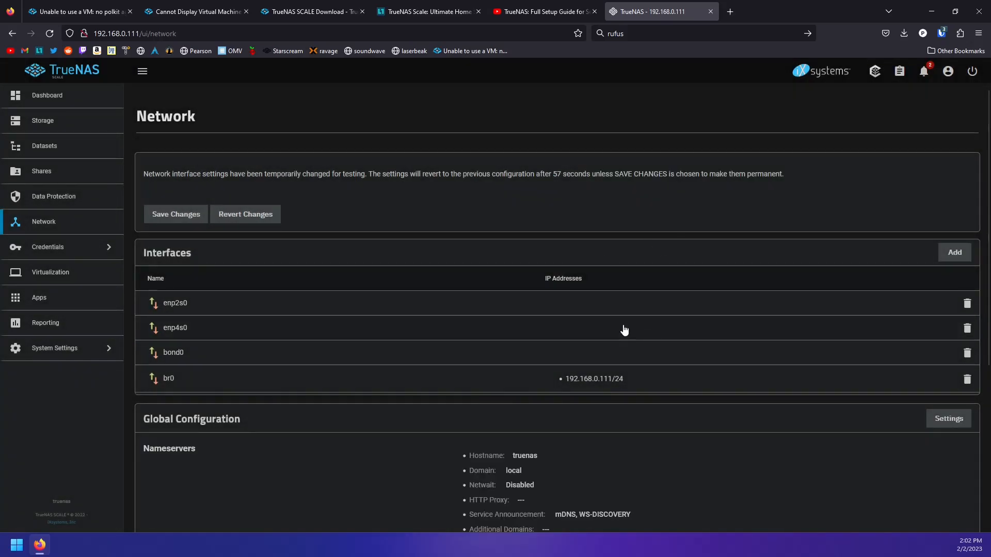
click(164, 214)
click(525, 321)
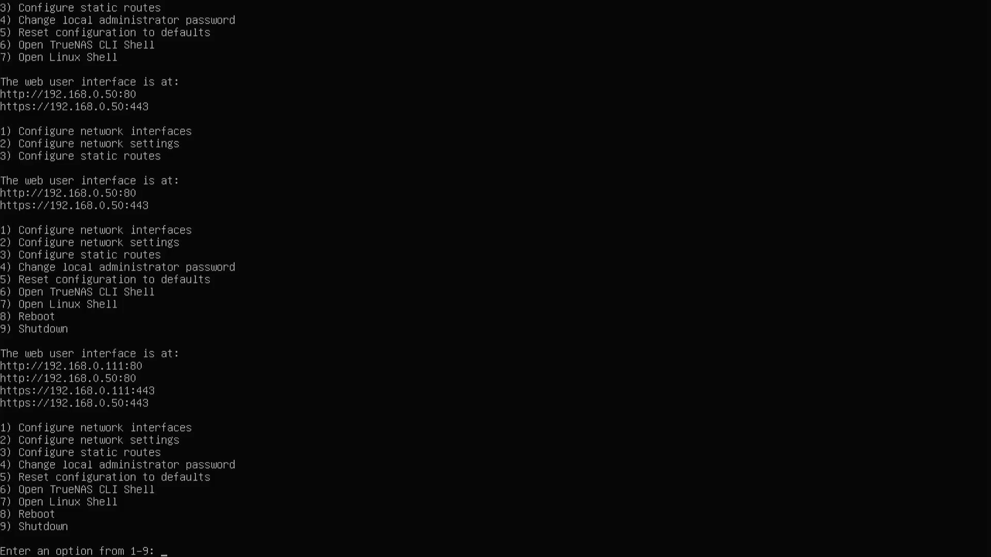
Choose Reboot at the console menu and confirm with 'y'
key(Return)
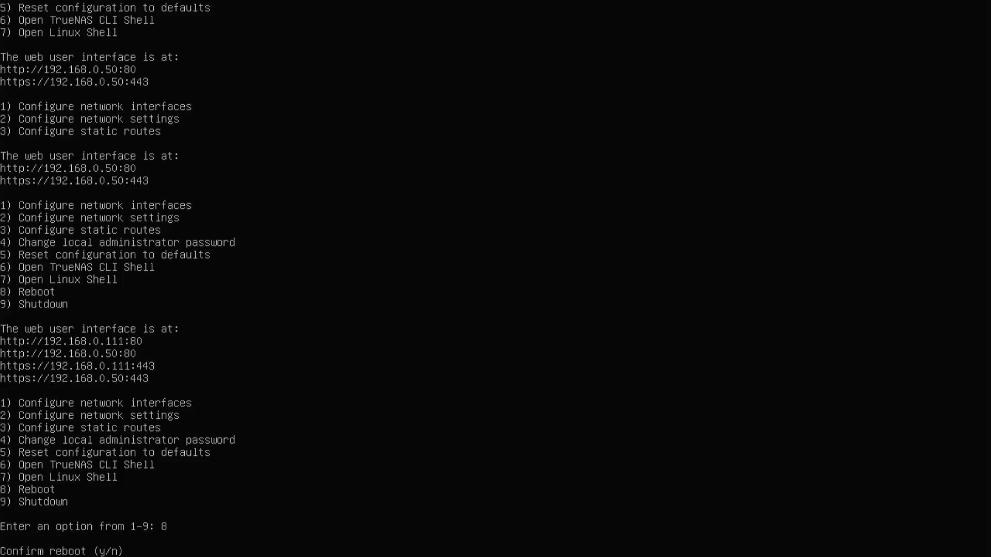
text(y)
key(Return)
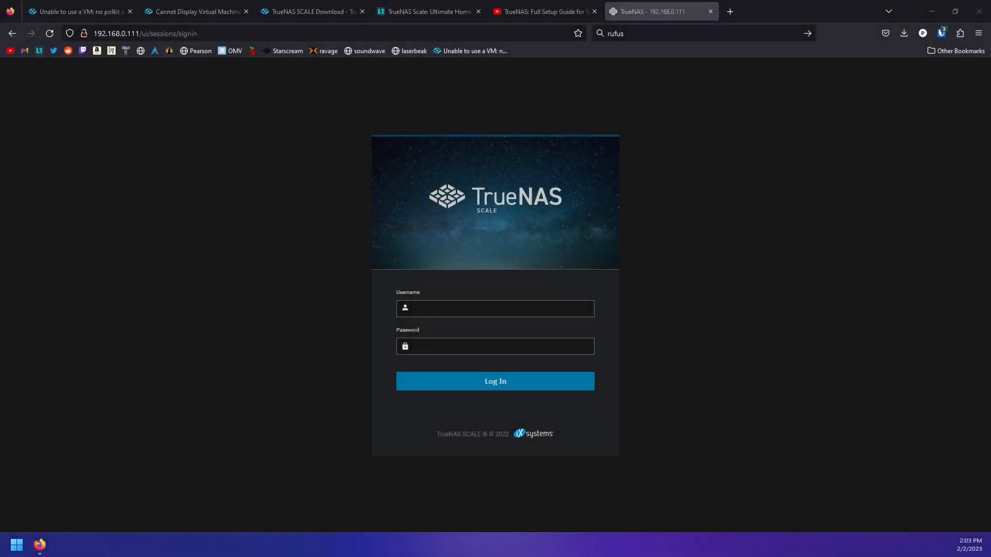
Sign back in to TrueNAS at 192.168.0.111 after the reboot
click(452, 309)
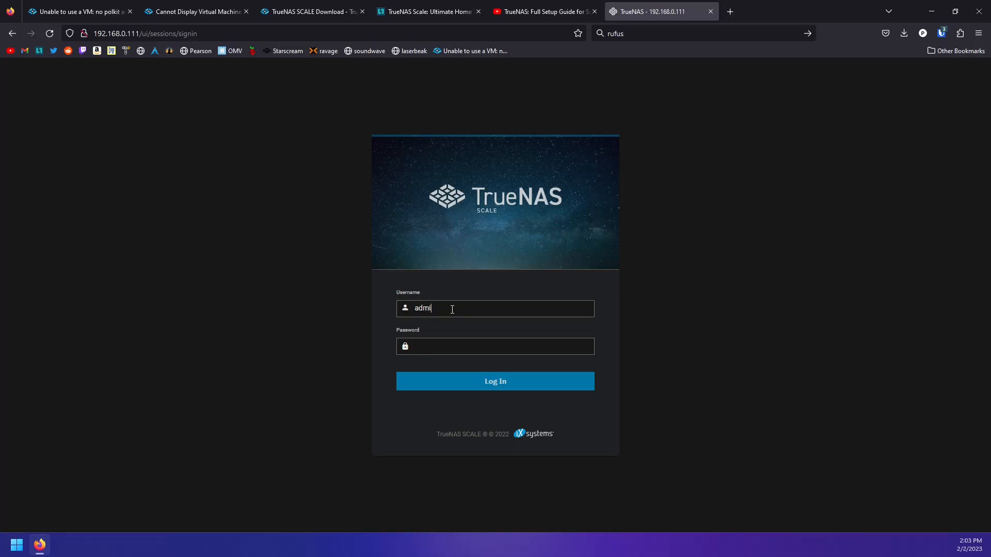
text(*****)
key(Return)
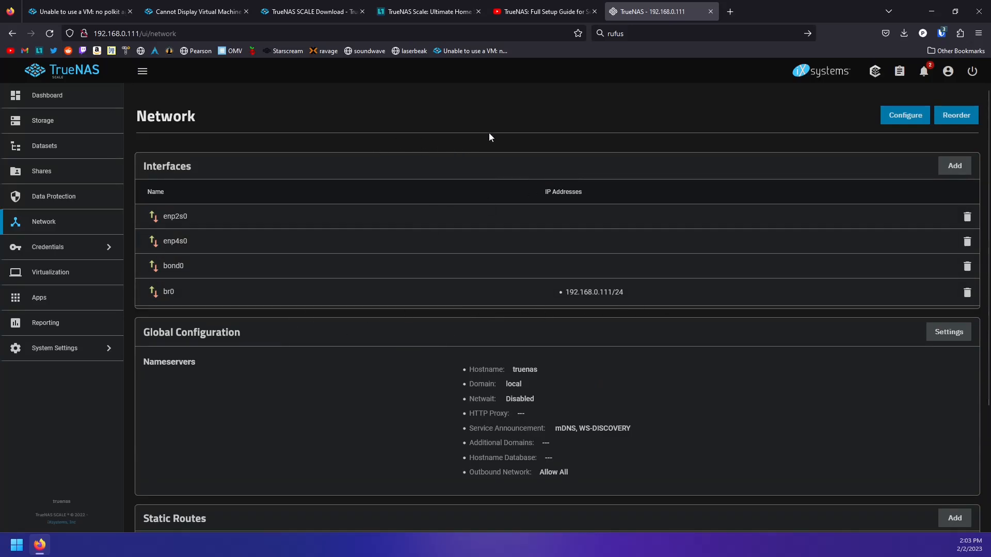
Check the YouTube and forum guide tabs, then return to the TrueNAS Network page
click(527, 17)
click(413, 17)
click(532, 15)
click(466, 16)
click(660, 15)
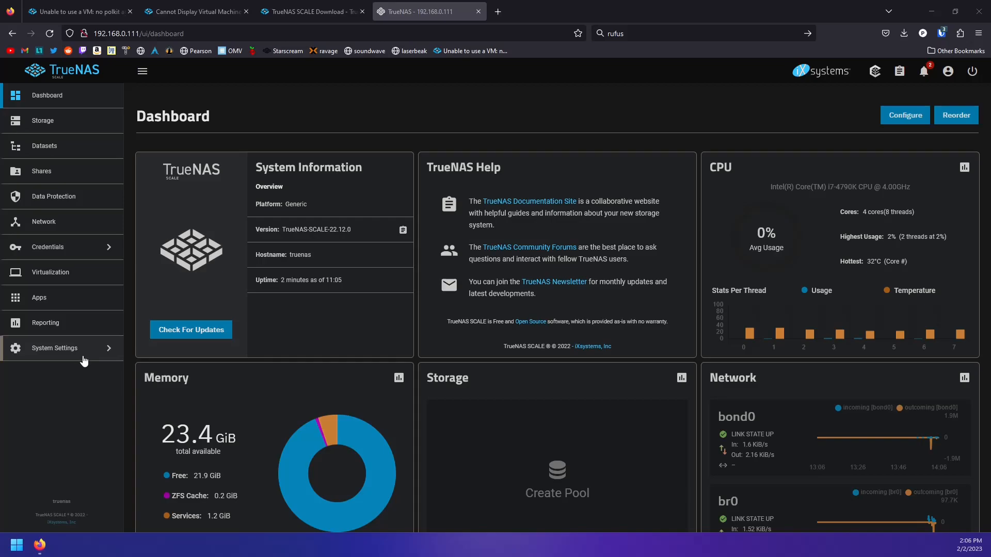
Check for system updates and select the update server connection error message
click(86, 357)
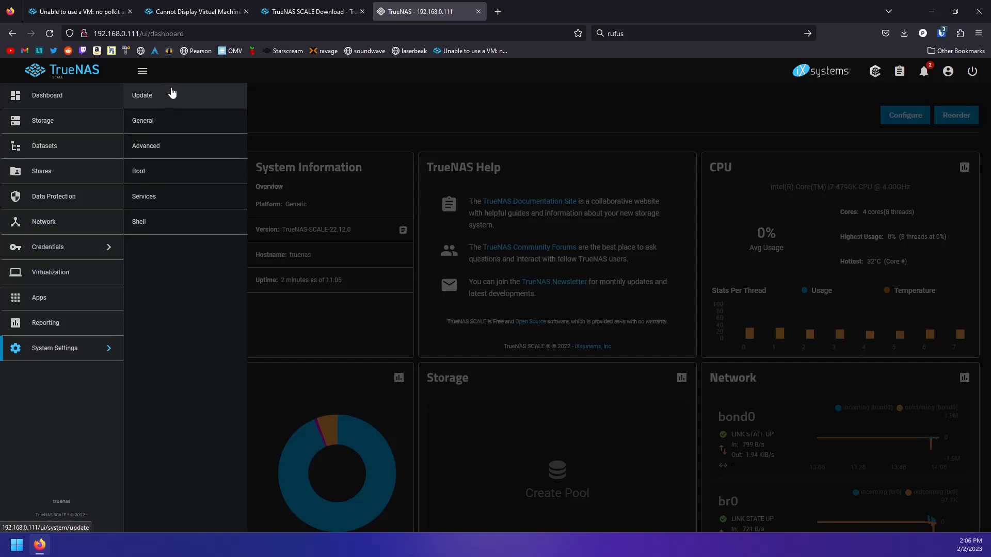
click(165, 95)
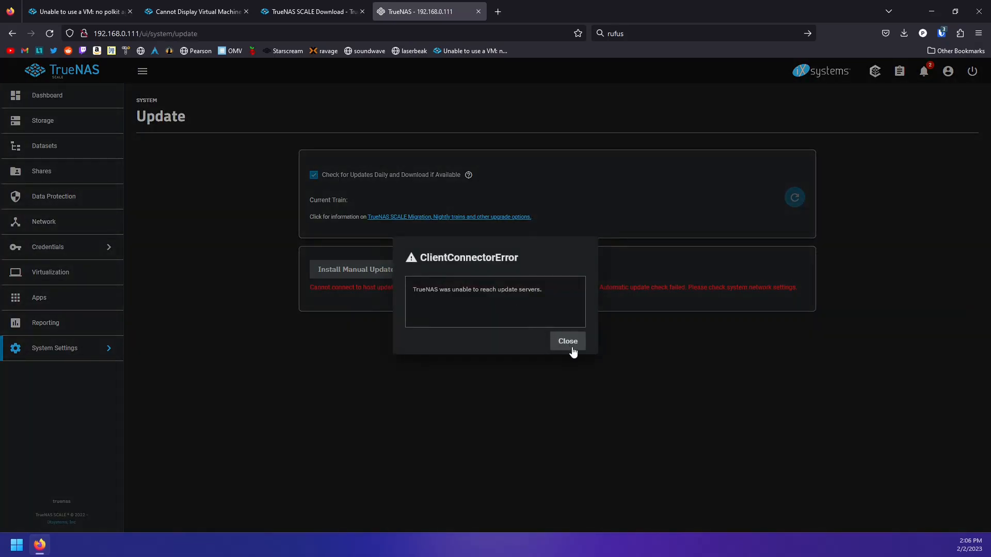
click(570, 343)
drag(310, 287, 809, 355)
click(809, 355)
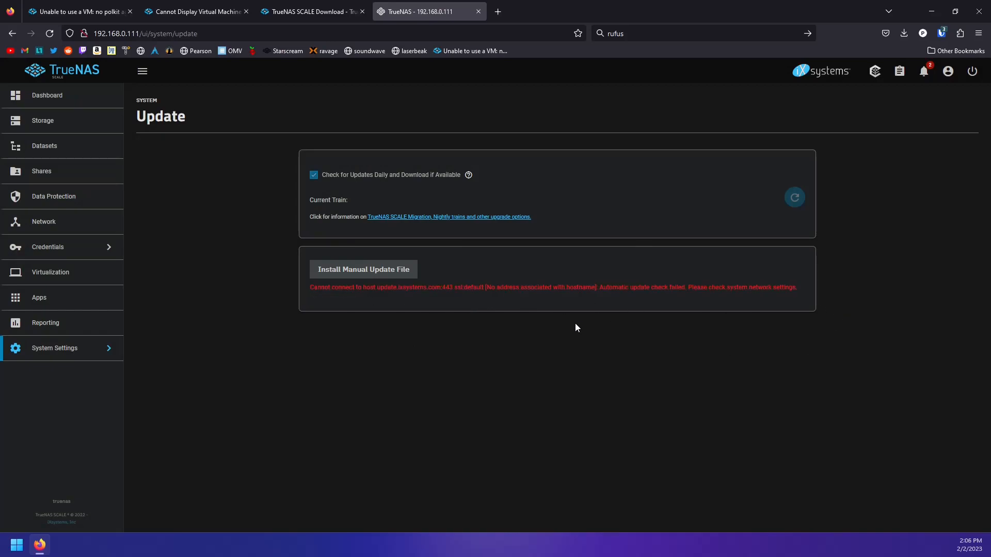
Open General system settings, then go to Network and scroll to Global Configuration
click(106, 354)
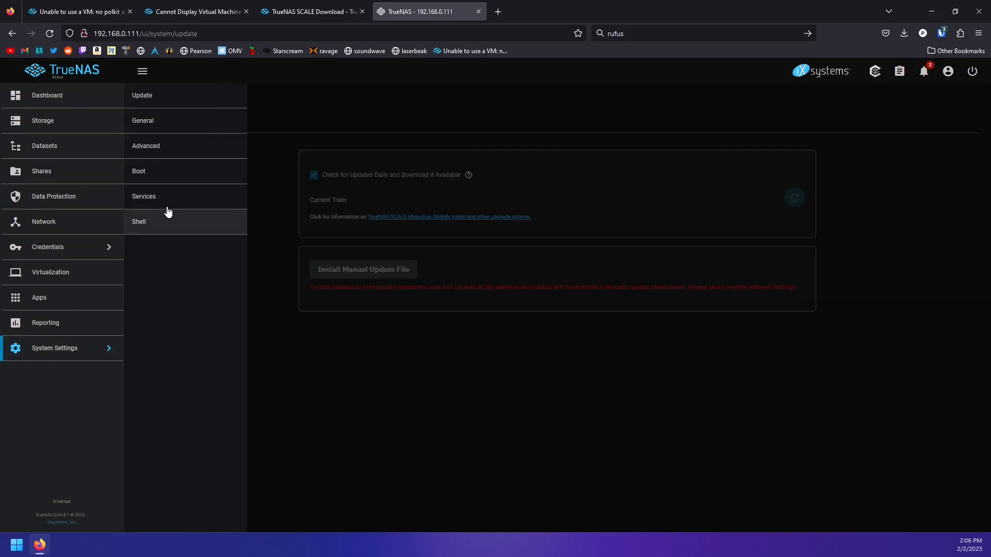
click(152, 129)
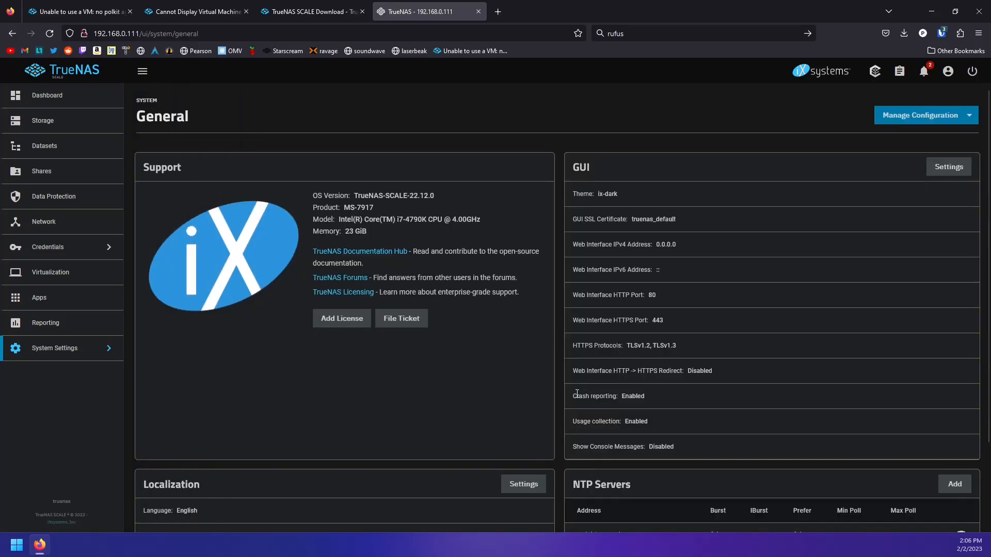
scroll(633, 385, down, 2)
scroll(524, 374, up, 2)
click(78, 227)
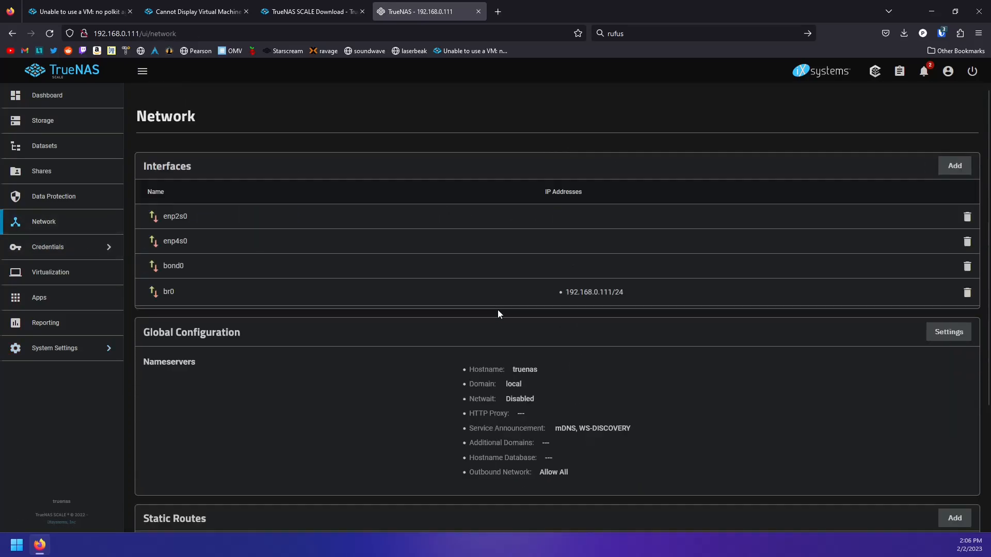
scroll(554, 317, down, 3)
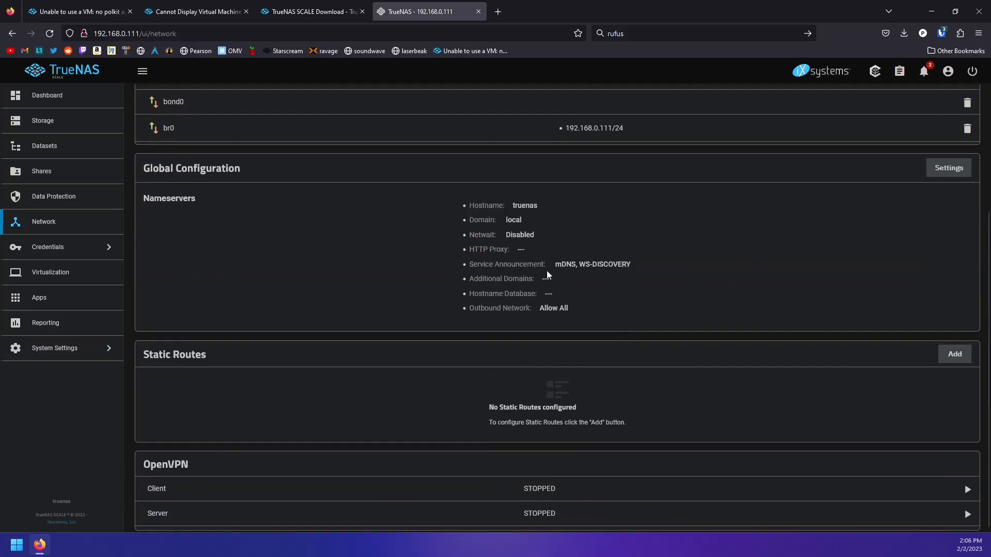
Set nameserver 9.9.9.9 and IPv4 default gateway 192.168.0.1 in Global Configuration and save
click(948, 178)
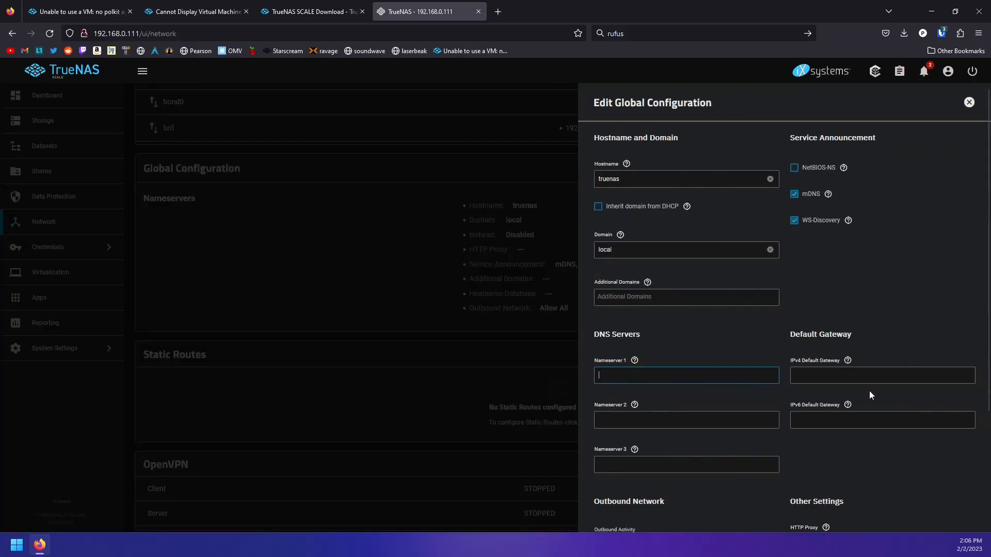
text(9)
text(192.0)
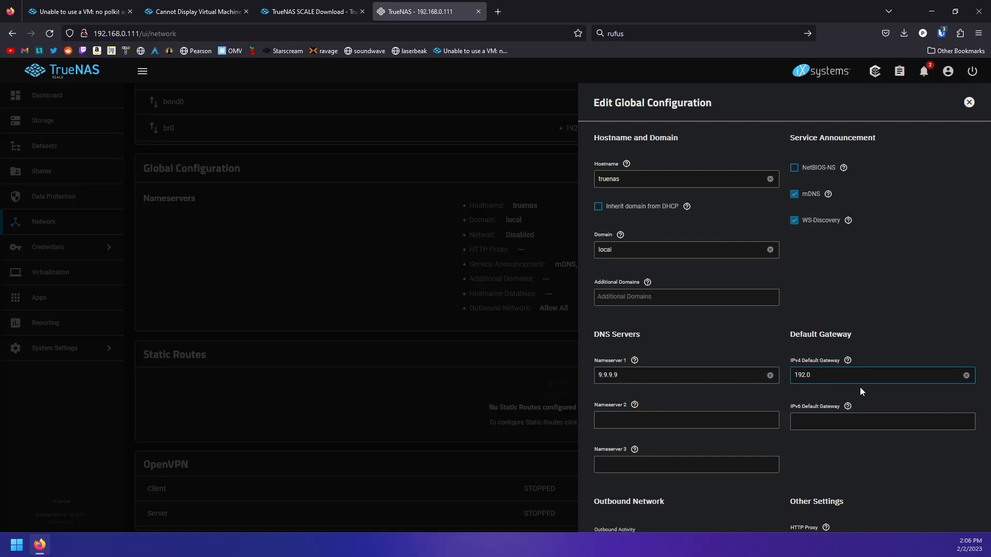
key(BackSpace)
text(1)
text(687)
text(168.0.1)
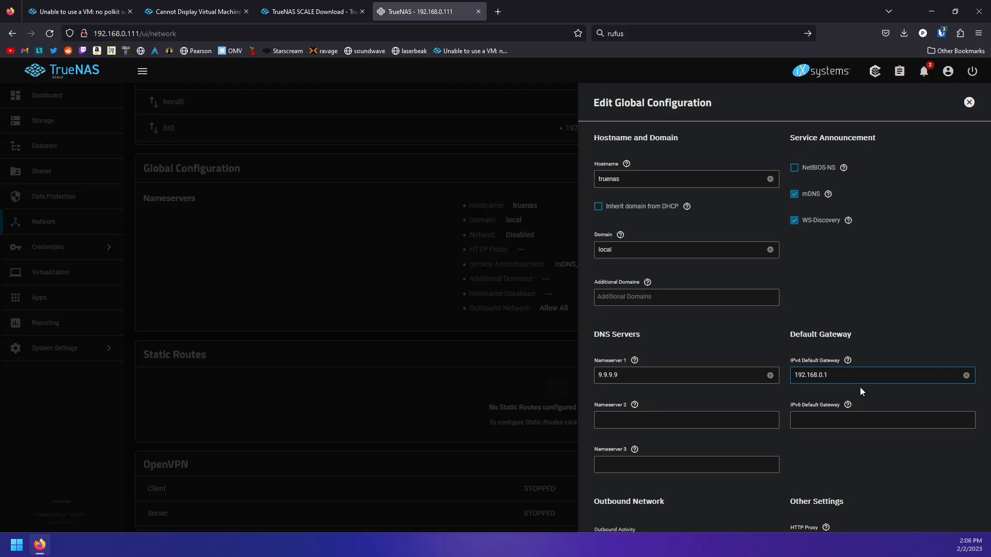
scroll(833, 384, down, 3)
click(620, 503)
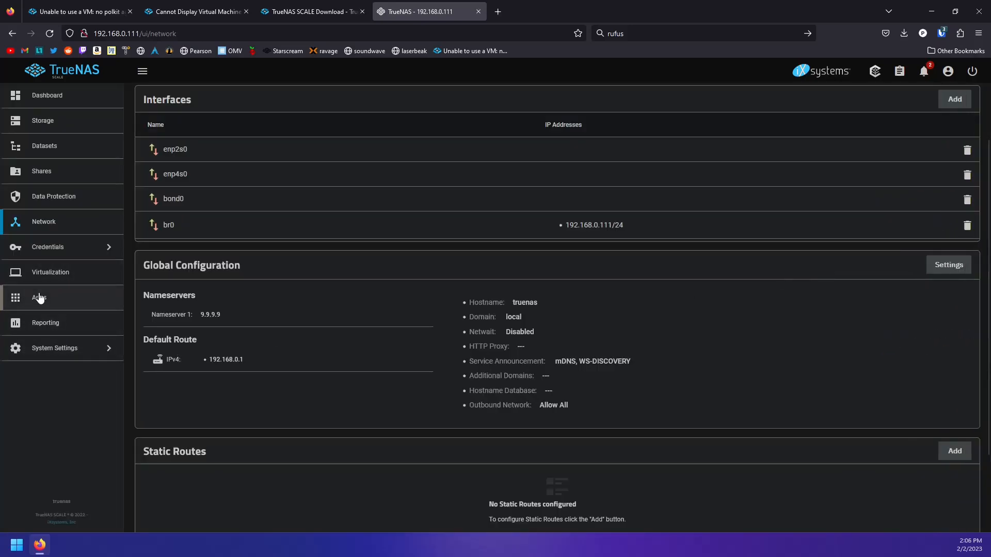
Recheck the Update page to confirm no updates are available, then open Storage
click(59, 351)
click(192, 106)
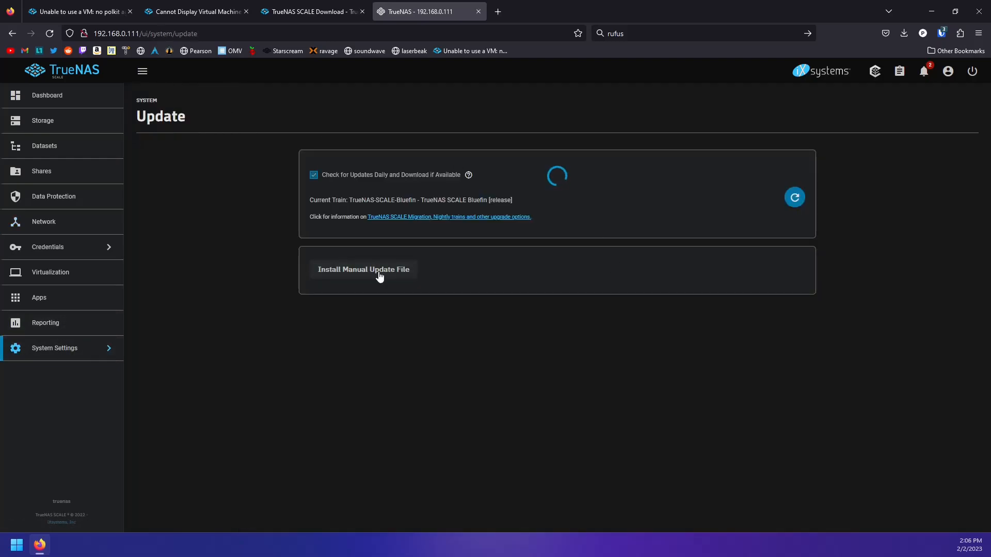
triple_click(359, 234)
click(364, 267)
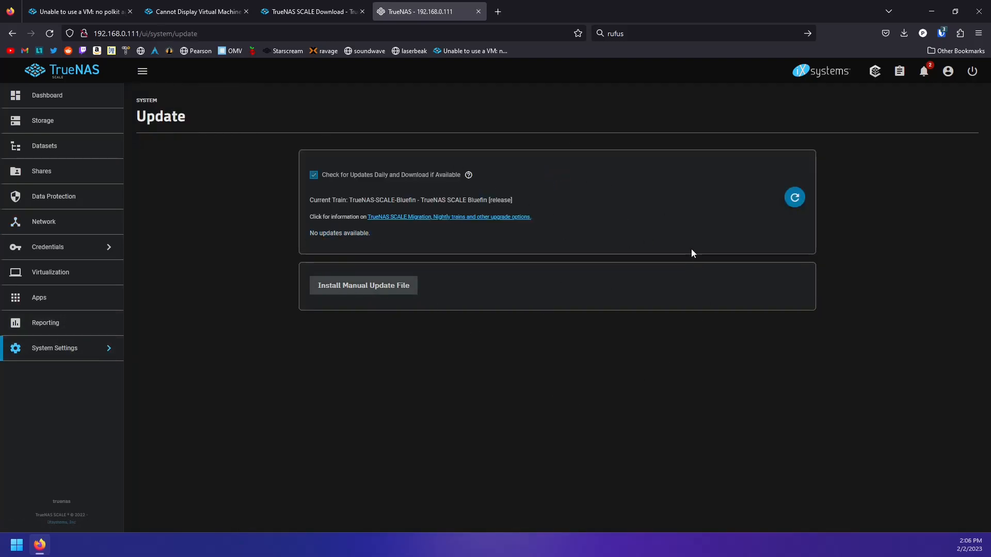
click(795, 197)
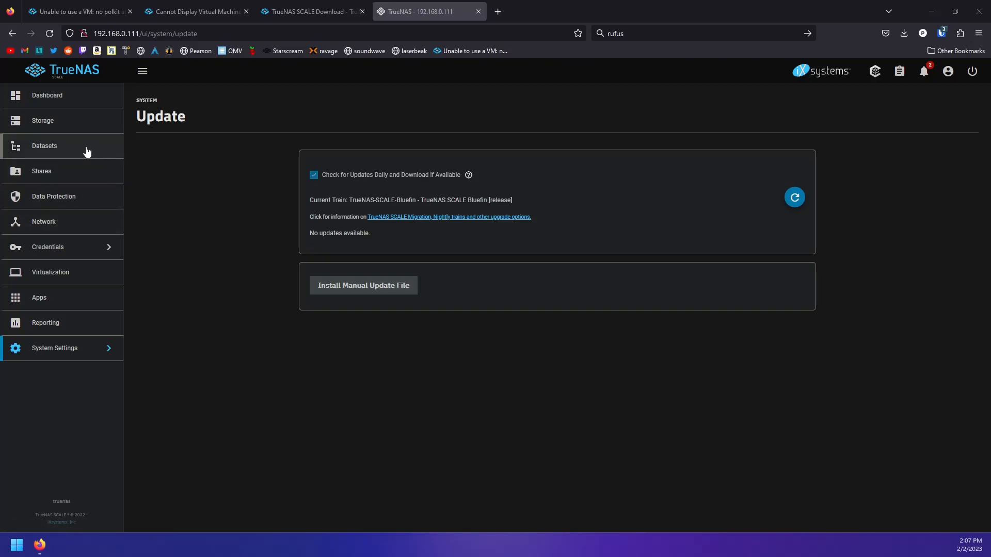
click(63, 126)
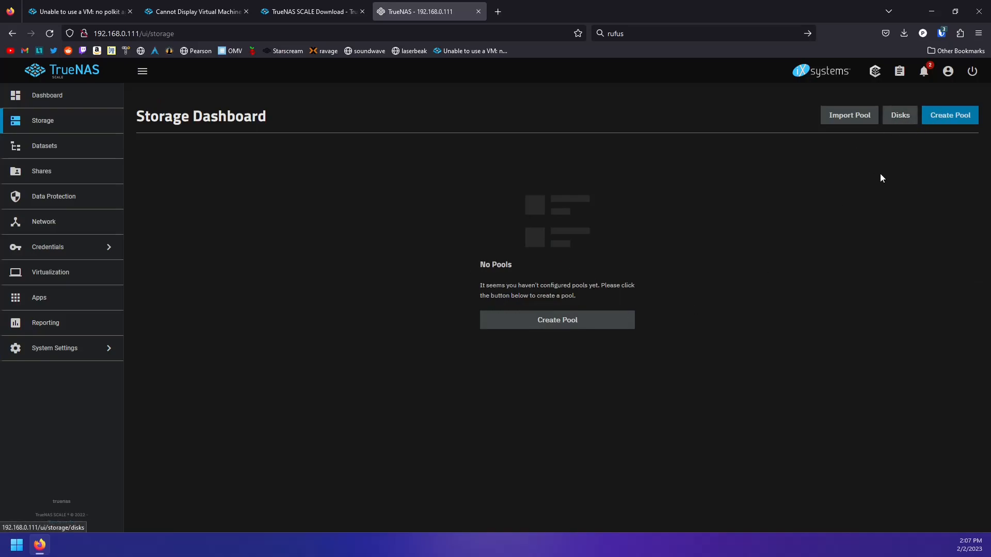
Start a new pool and look over the list of available disks
click(598, 326)
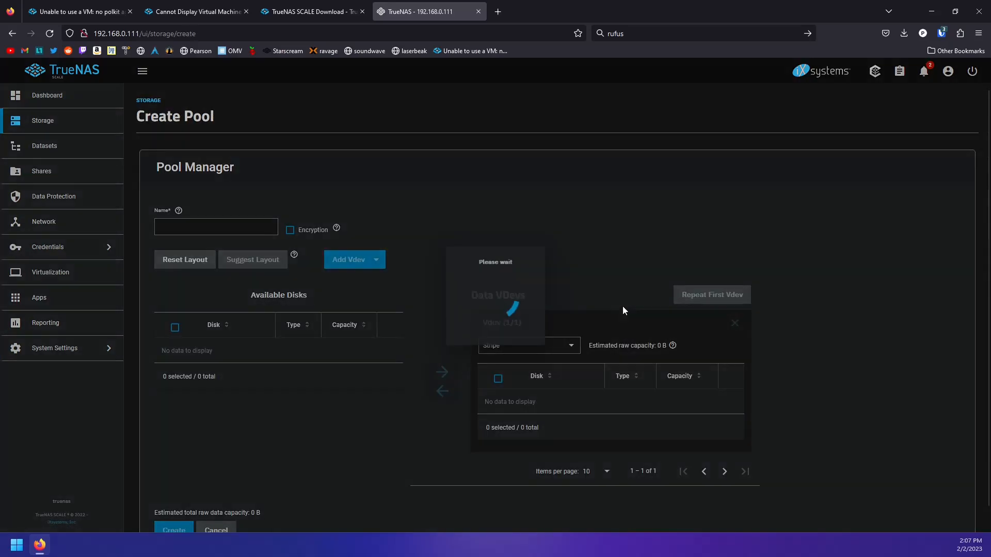
scroll(244, 344, down, 1)
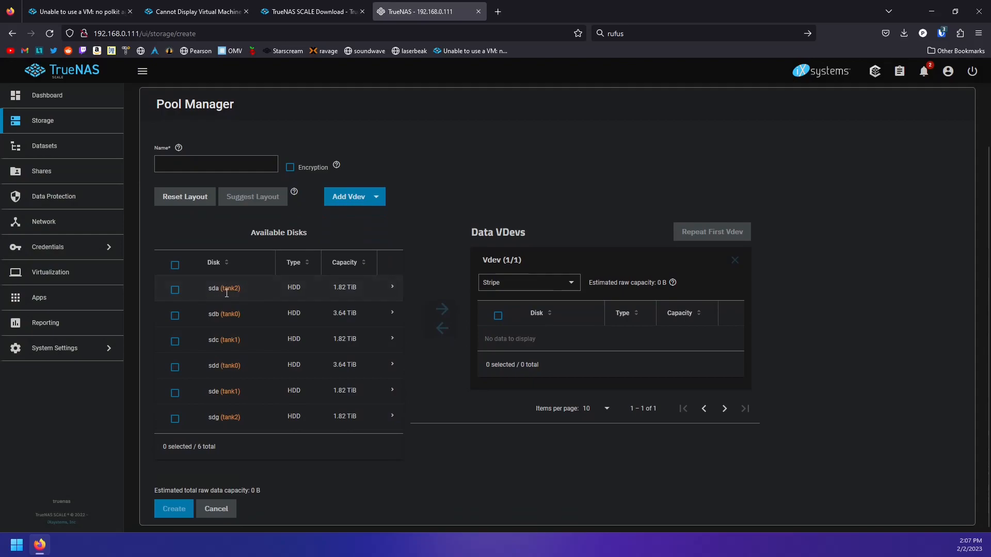
drag(239, 310, 263, 425)
click(246, 396)
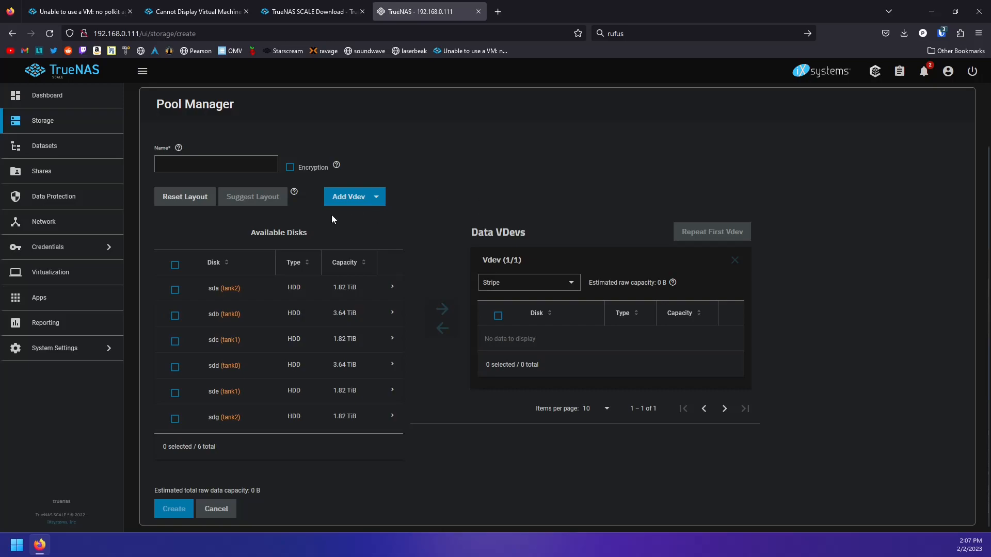
triple_click(553, 229)
click(554, 229)
Name the pool tank0 and move disks sdd and sdb into the data vdev
click(207, 164)
text(tank0)
click(175, 367)
click(671, 341)
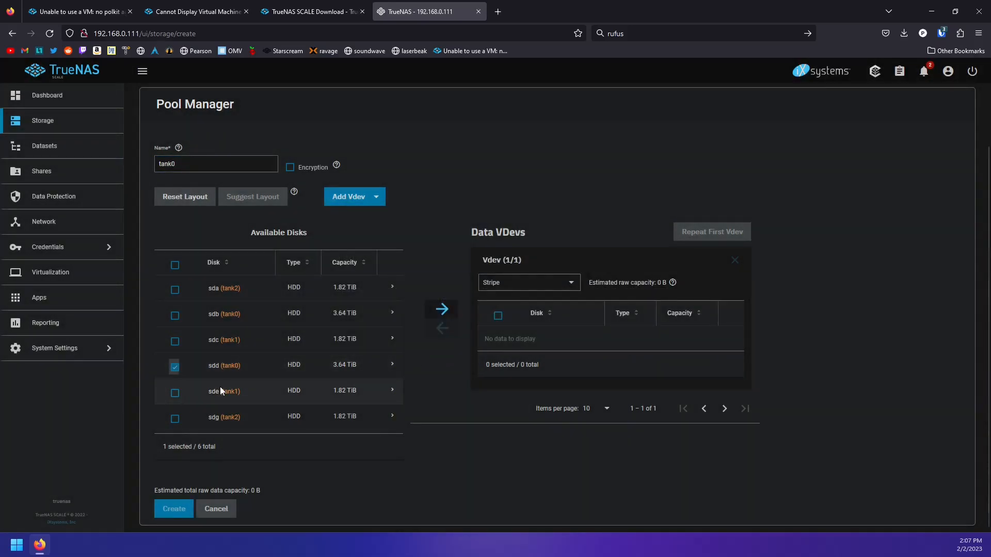
click(175, 316)
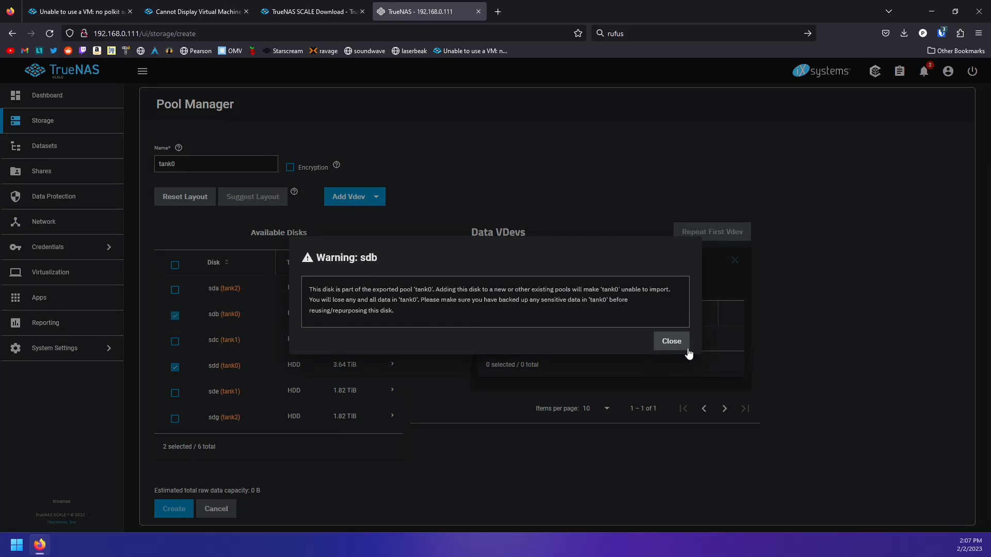
click(673, 343)
click(442, 309)
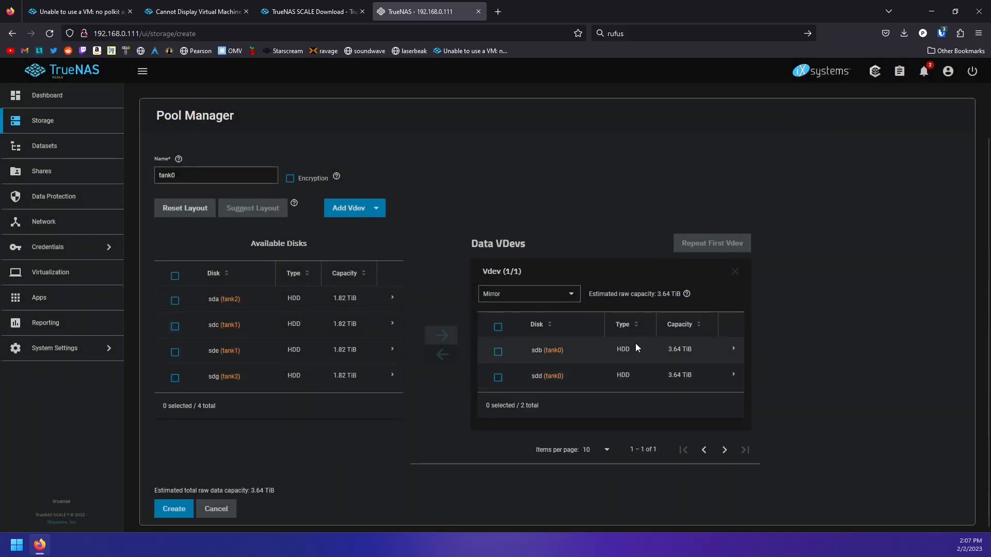
Set the vdev layout to Mirror and confirm creating the pool despite the erase warning
click(530, 295)
click(541, 299)
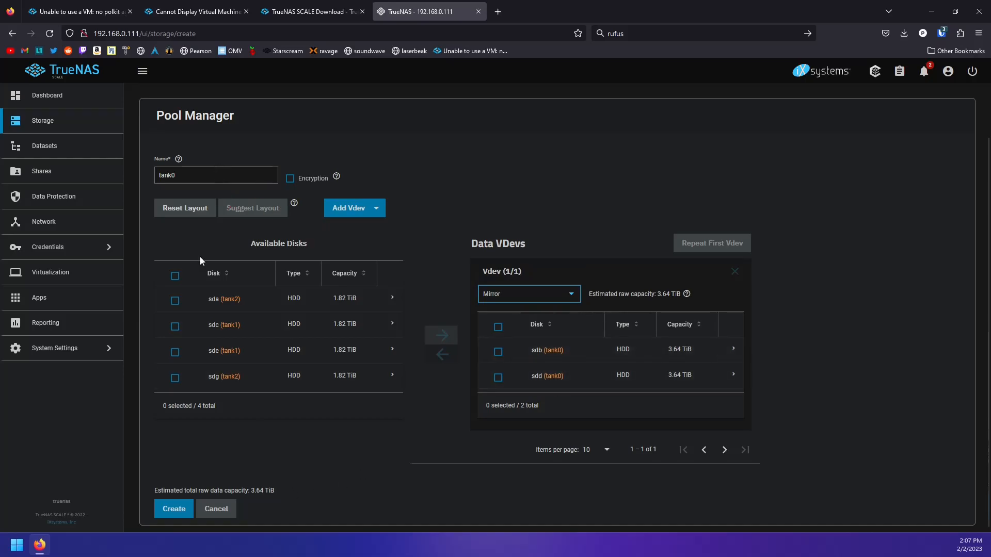
click(186, 508)
click(440, 325)
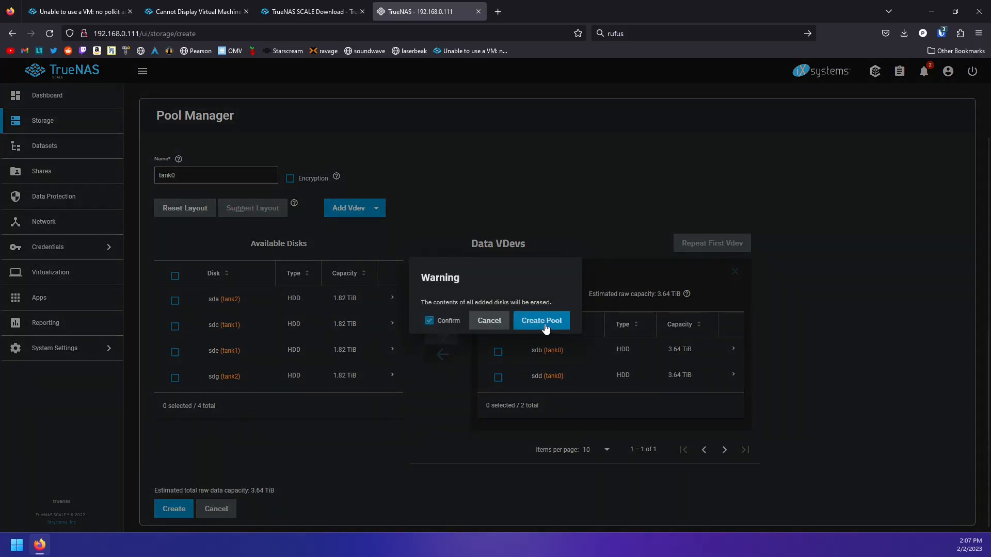
click(546, 328)
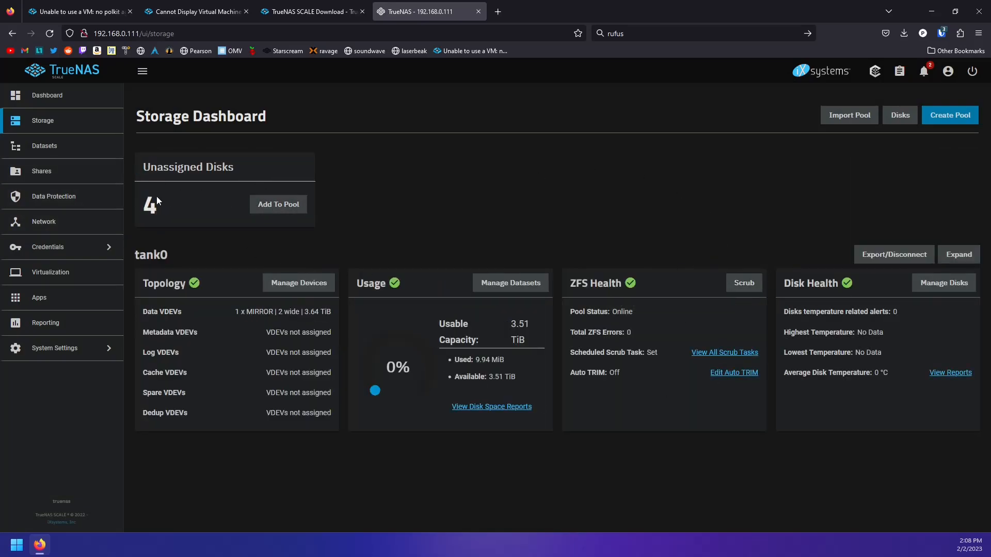
Start a new pool from the unassigned disks, selecting sdc and sde and naming it tank1
click(272, 210)
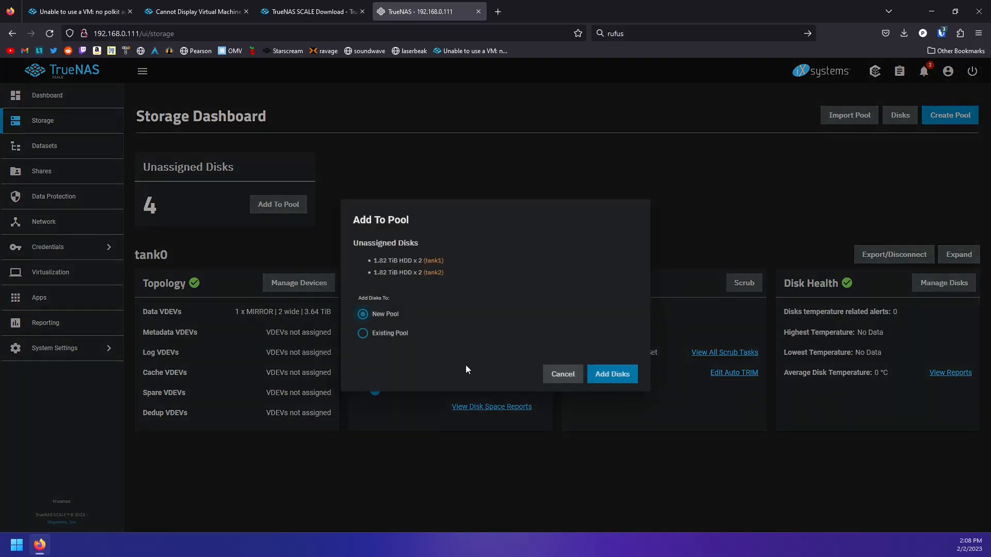
click(619, 380)
click(175, 378)
click(174, 408)
click(178, 404)
click(192, 308)
click(175, 228)
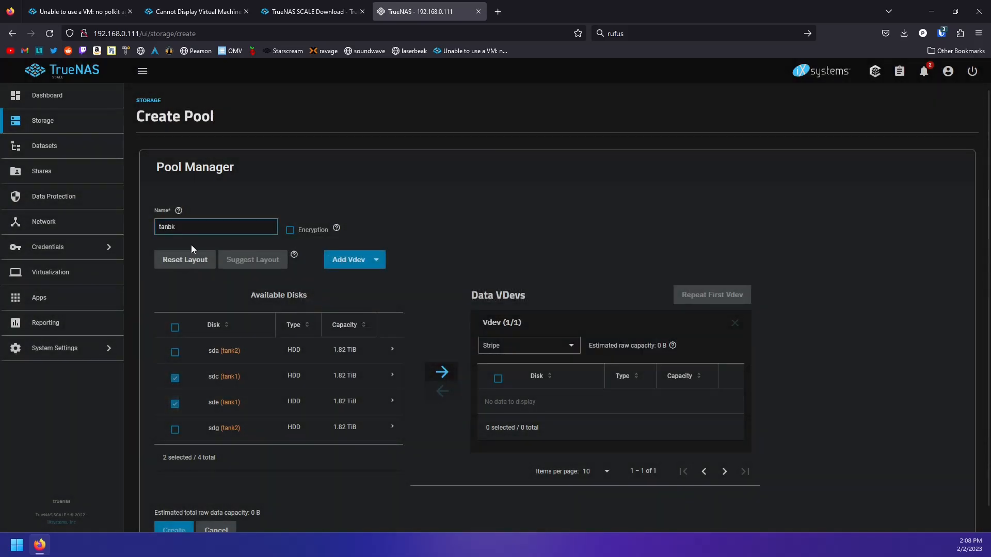
text(tank1)
Put sdc and sde into a Mirror vdev and confirm creating the pool
click(457, 369)
click(458, 369)
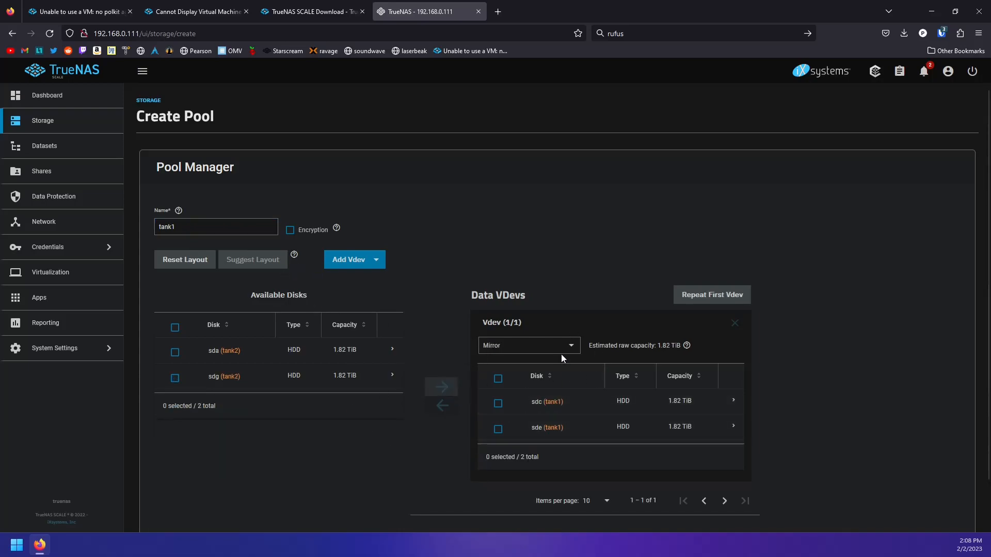
scroll(636, 481, down, 2)
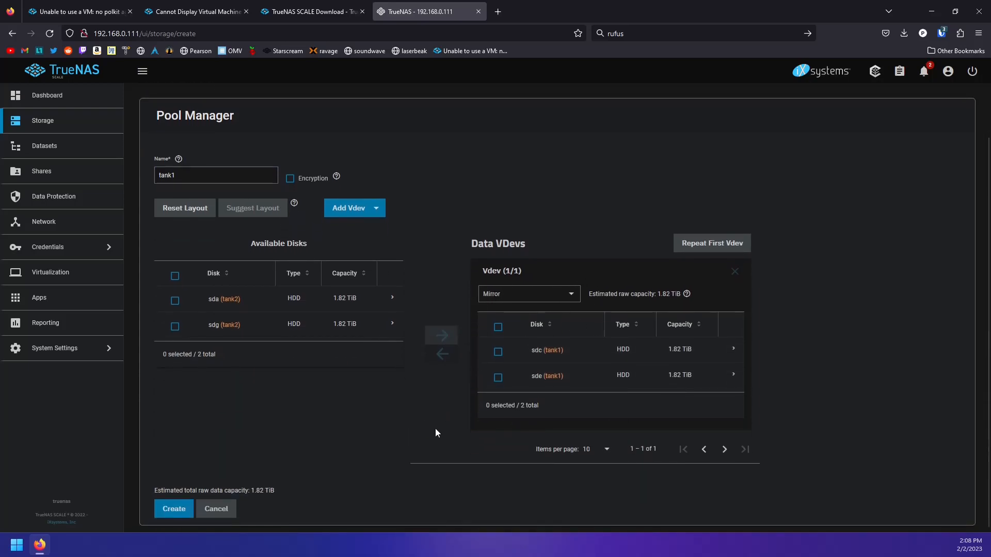
click(174, 509)
click(438, 323)
click(540, 321)
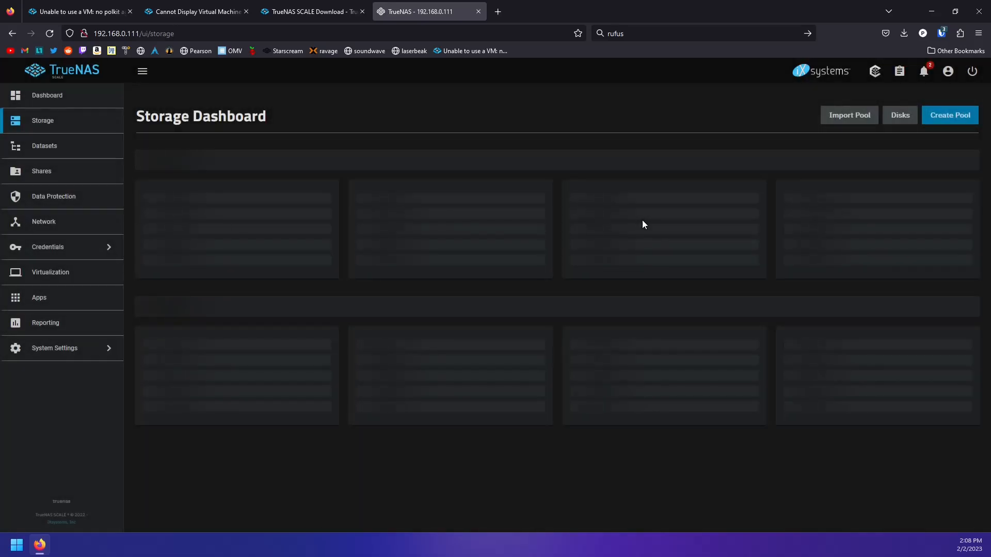
Import the tank2 pool, a 1.82 TiB mirror, into TrueNAS
scroll(507, 320, down, 3)
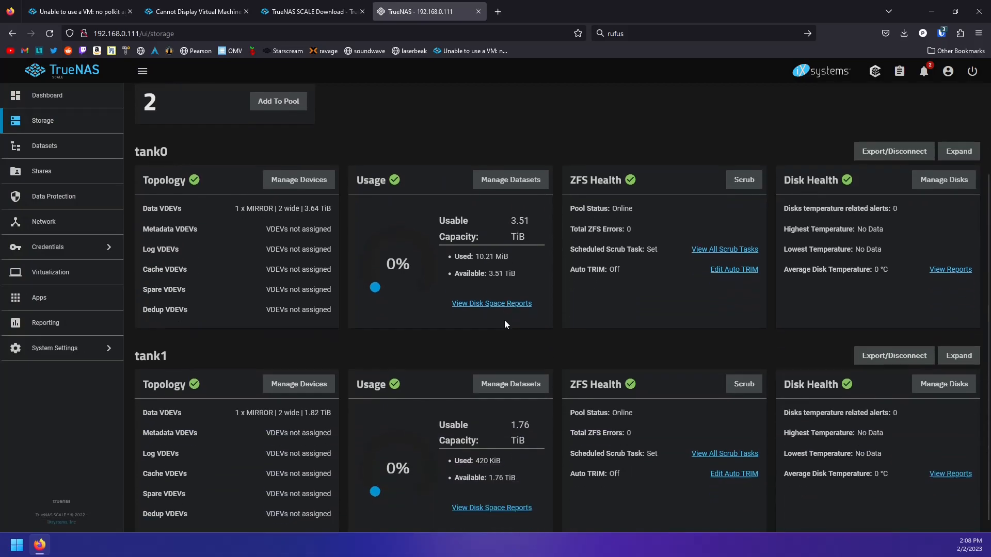
scroll(478, 325, up, 3)
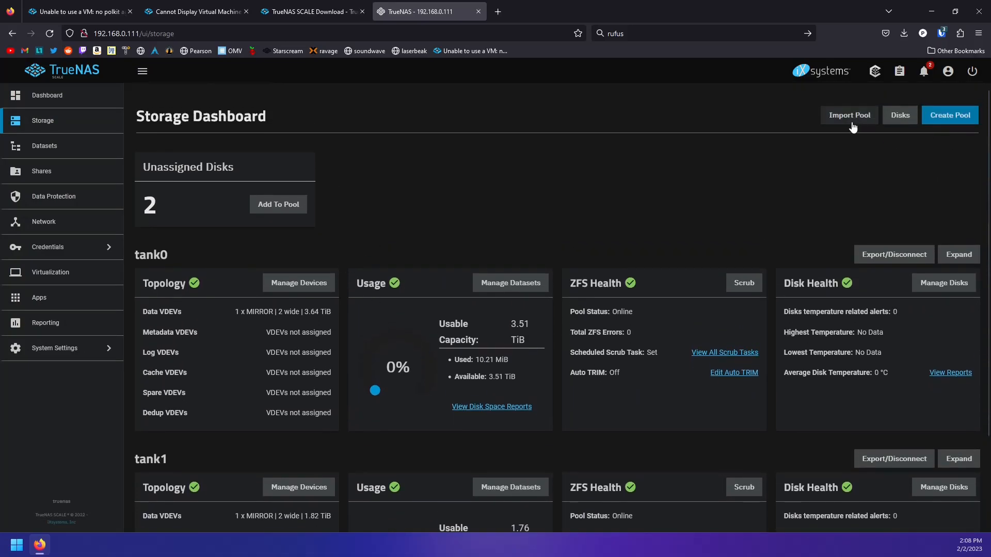
click(826, 115)
click(657, 190)
click(857, 122)
click(780, 182)
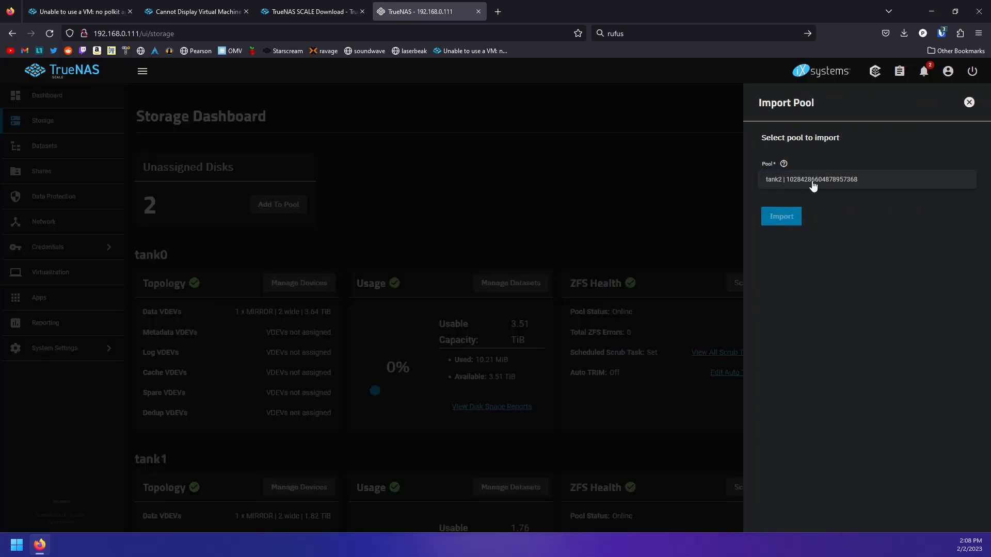
click(812, 184)
click(779, 216)
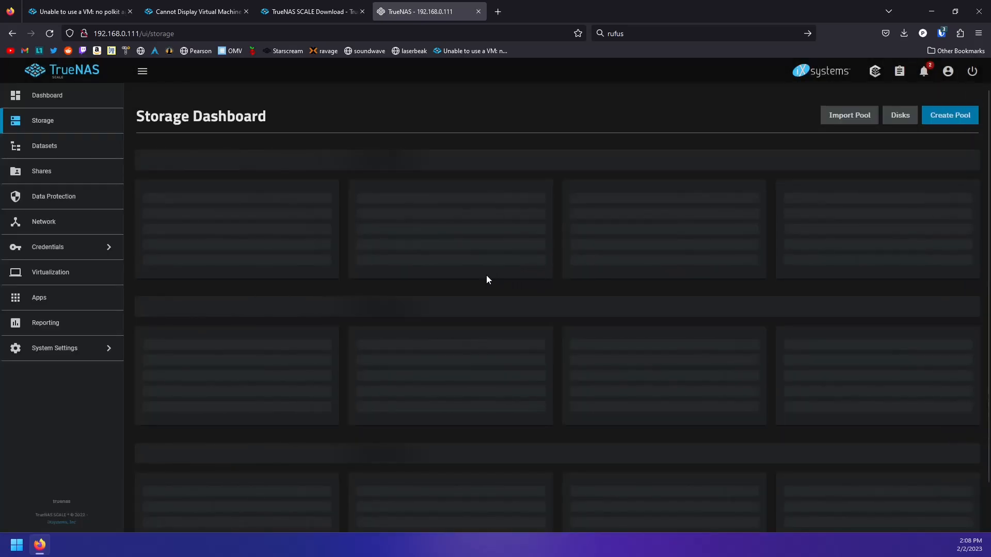
Go to the Datasets page showing tank0, tank1 and tank2
scroll(511, 310, down, 5)
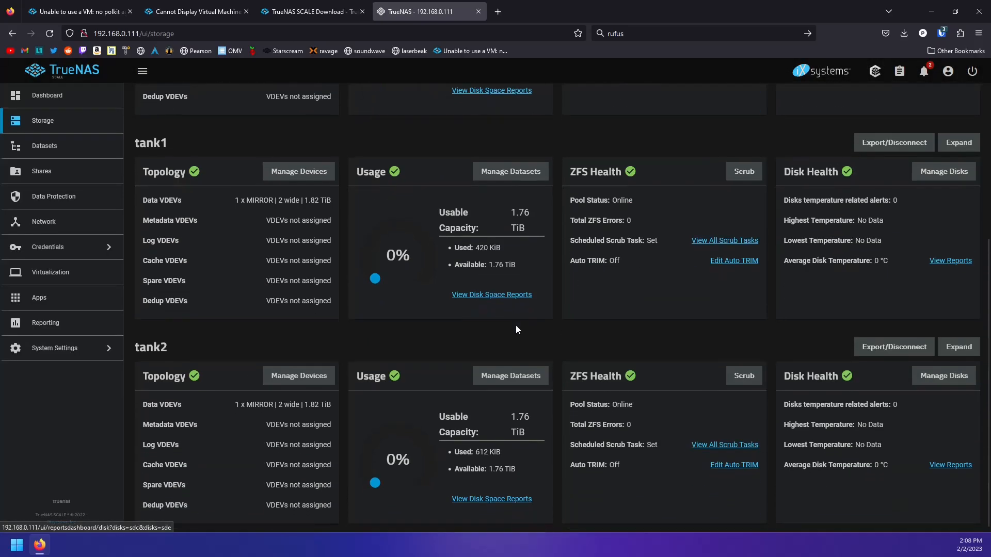
scroll(543, 375, up, 5)
scroll(444, 297, down, 4)
scroll(380, 294, up, 4)
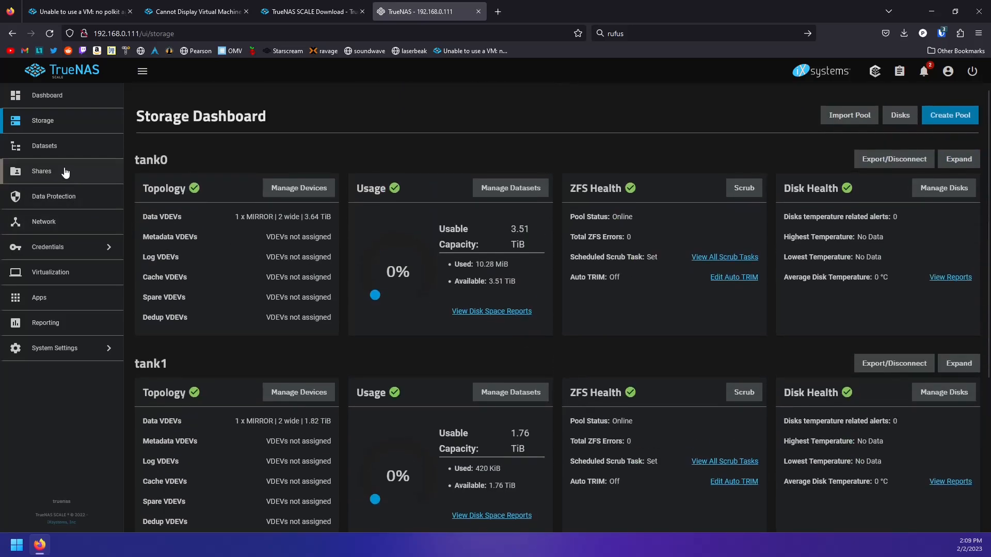
click(61, 149)
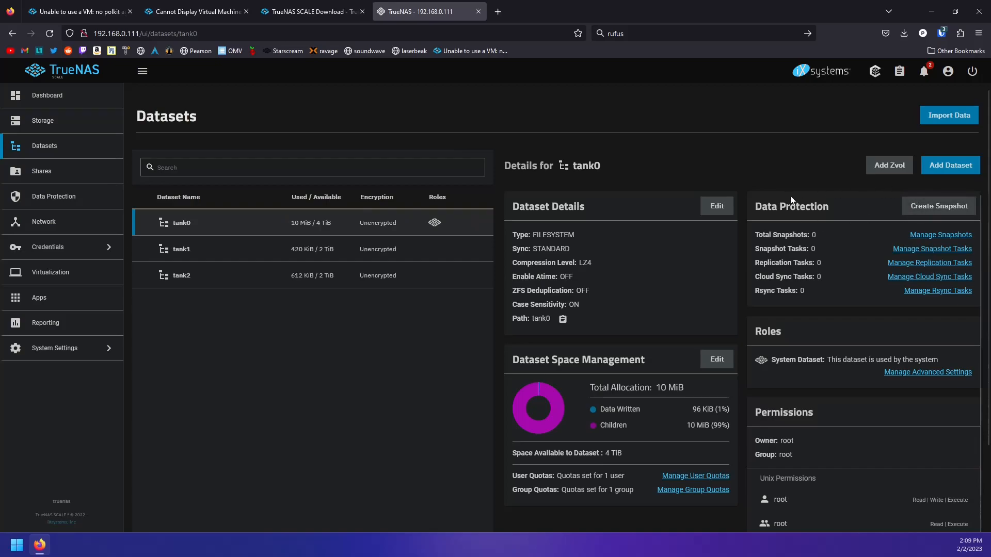
Create a dataset named vm_storage under tank0
click(940, 170)
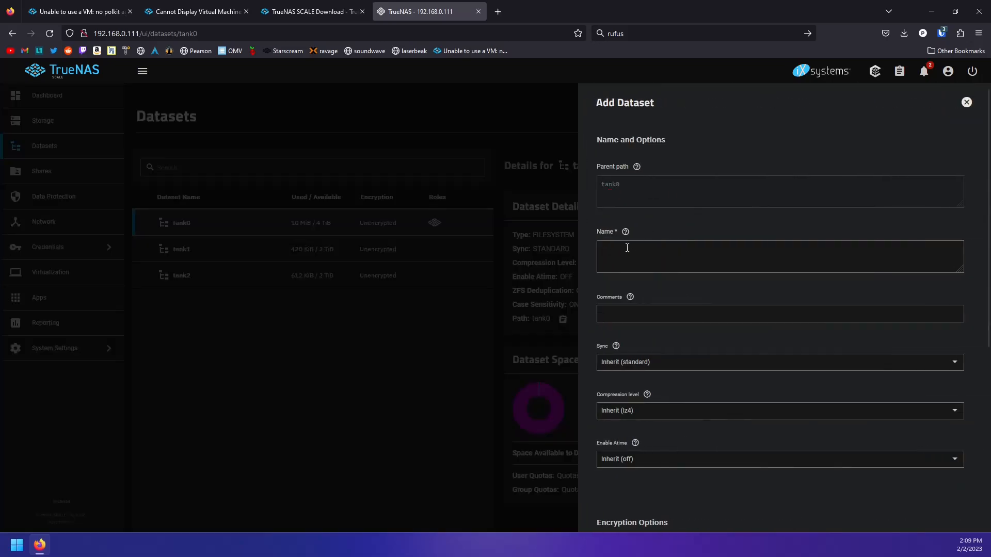
text(vm)
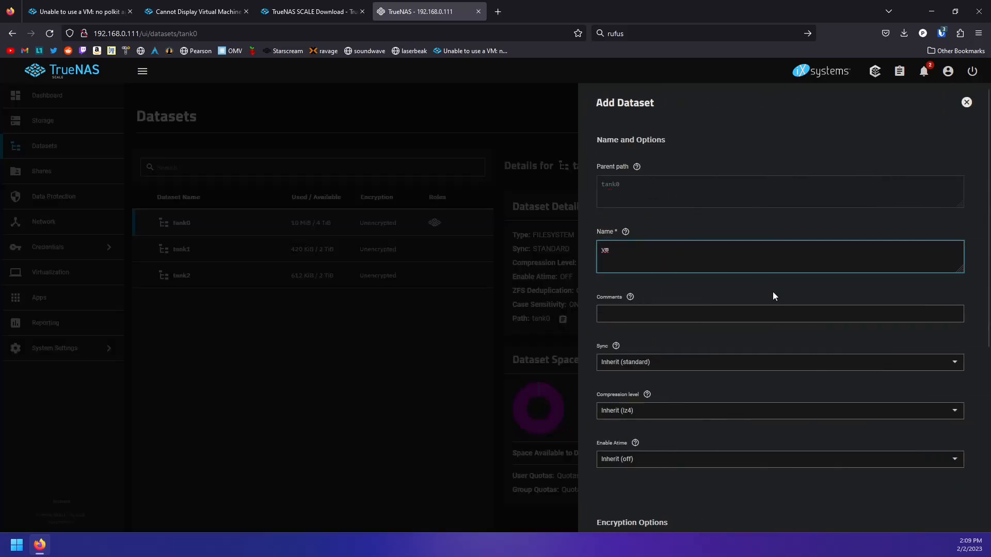
text(_storage)
scroll(715, 353, down, 6)
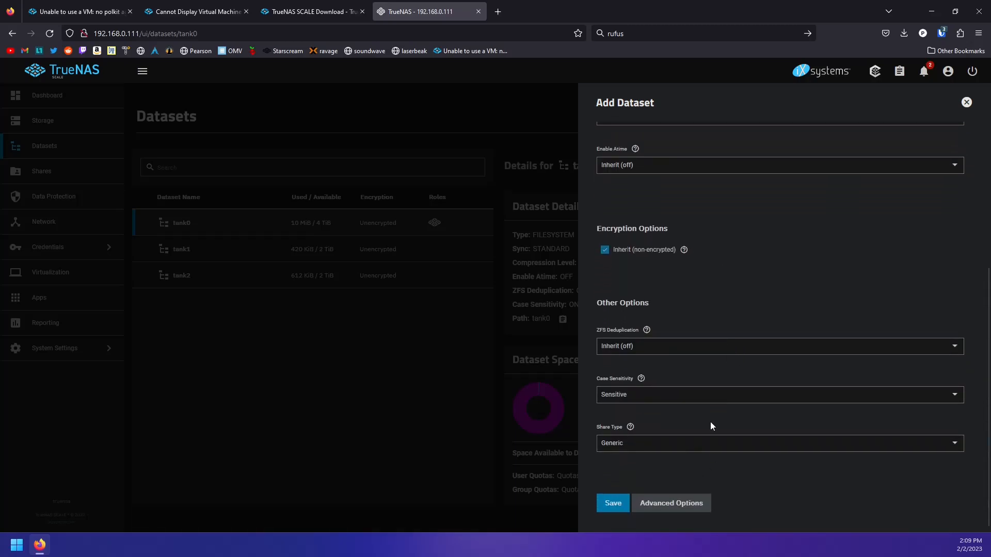
scroll(722, 408, up, 6)
scroll(720, 384, down, 6)
click(615, 500)
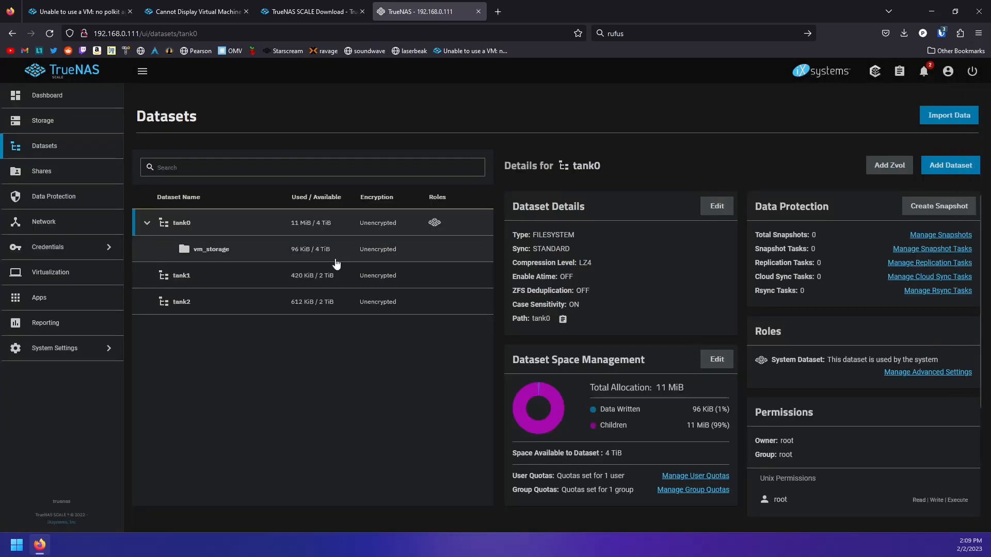
Create a second tank0 dataset named iso_storage
click(950, 165)
click(661, 243)
text(iso_storage)
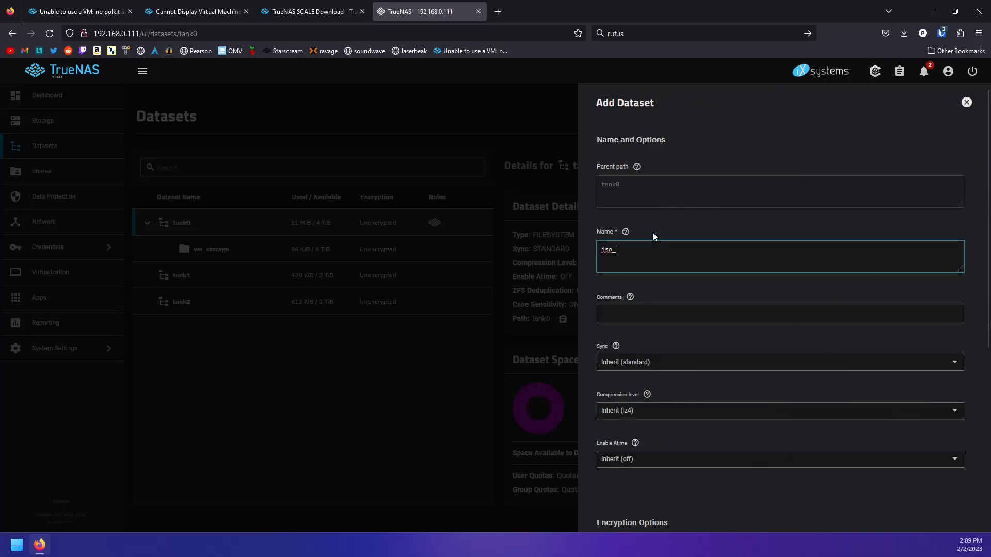
scroll(670, 413, down, 5)
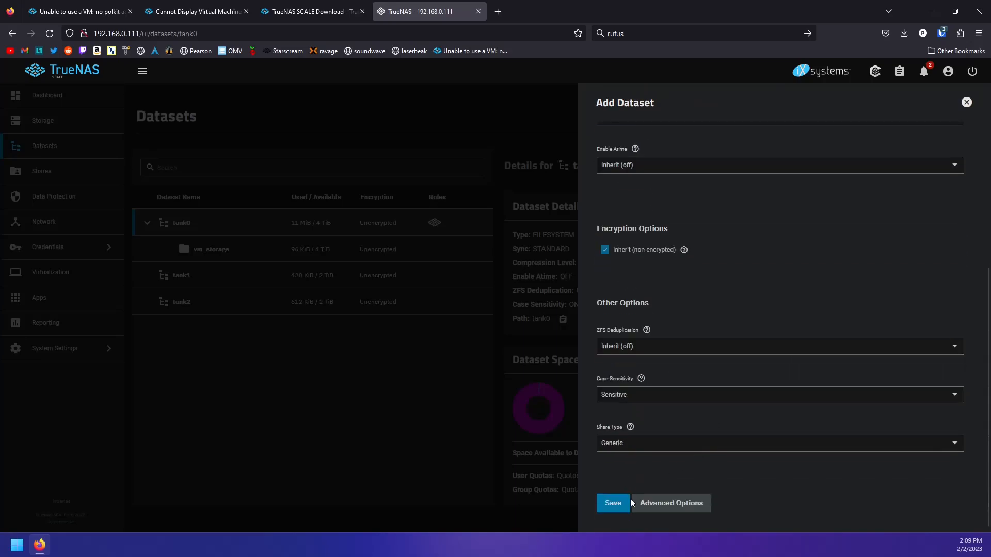
click(625, 503)
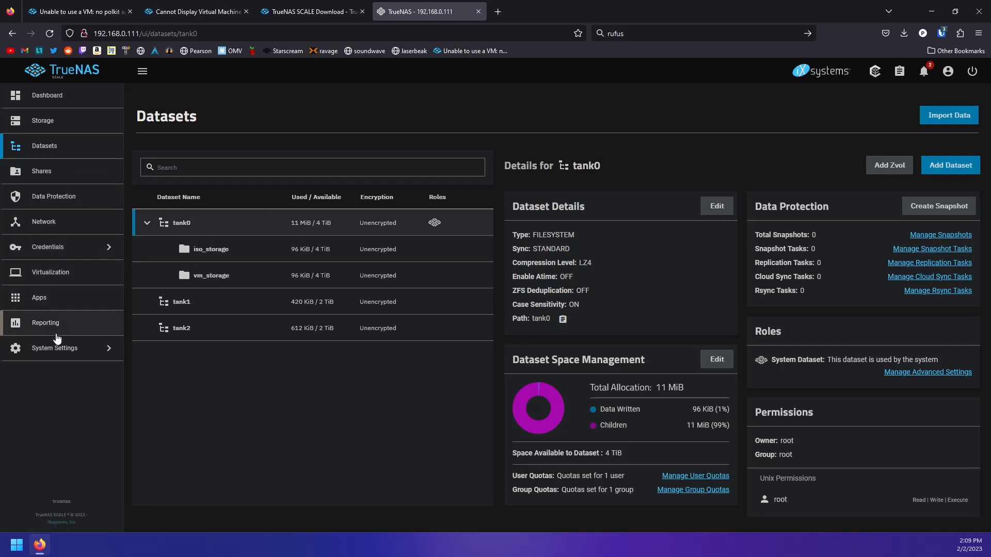
Open the Virtual Machines page and reread the polkit agent and Cannot Display forum threads
click(65, 278)
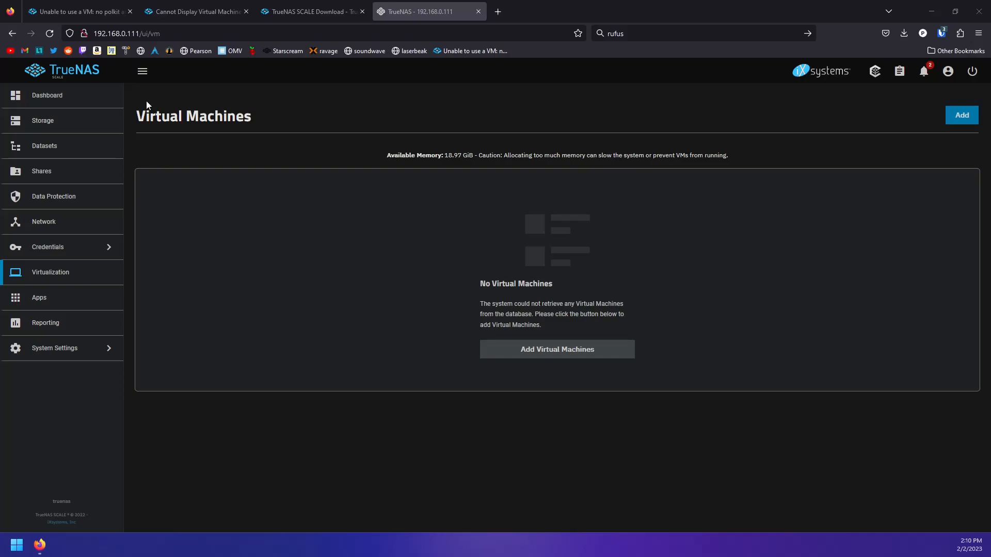
click(128, 18)
click(222, 13)
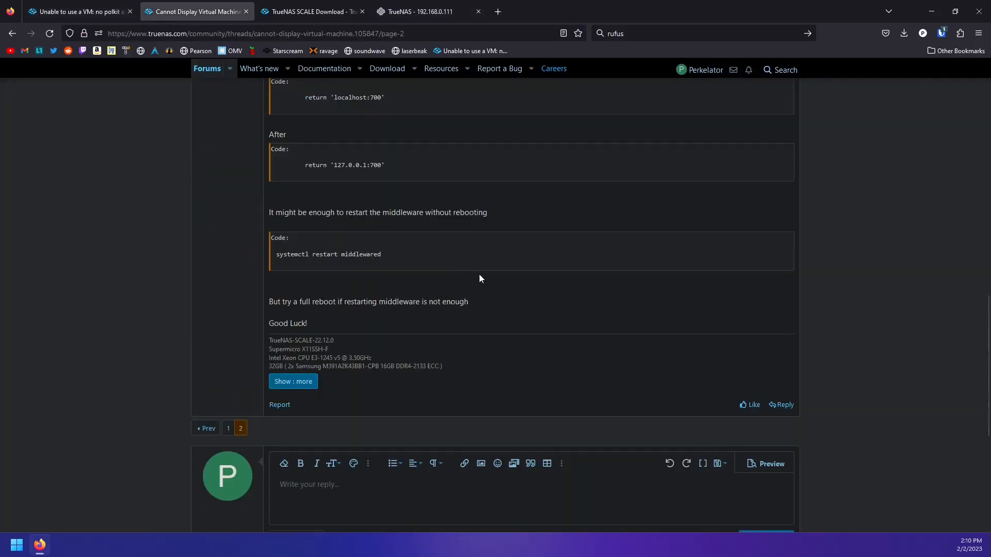
scroll(475, 301, up, 1)
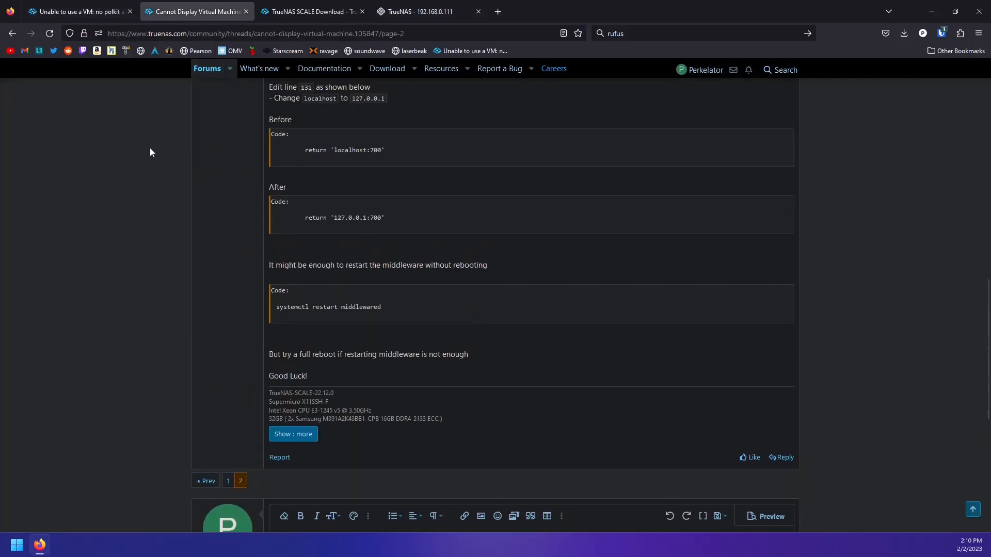
click(80, 17)
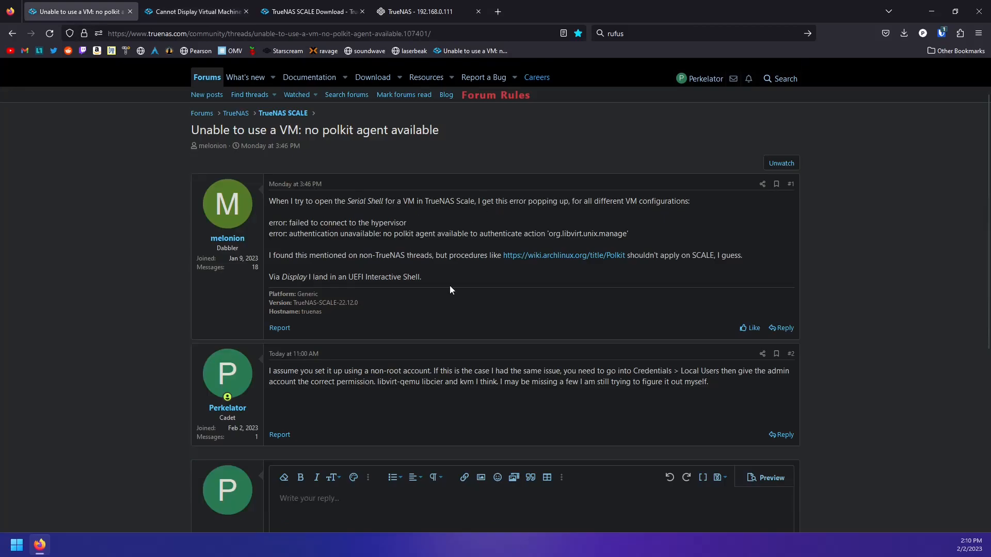
drag(269, 370, 710, 391)
click(701, 426)
drag(484, 296, 280, 202)
click(534, 318)
drag(452, 295, 270, 200)
click(325, 267)
Close the TrueNAS SCALE Download tab
click(196, 11)
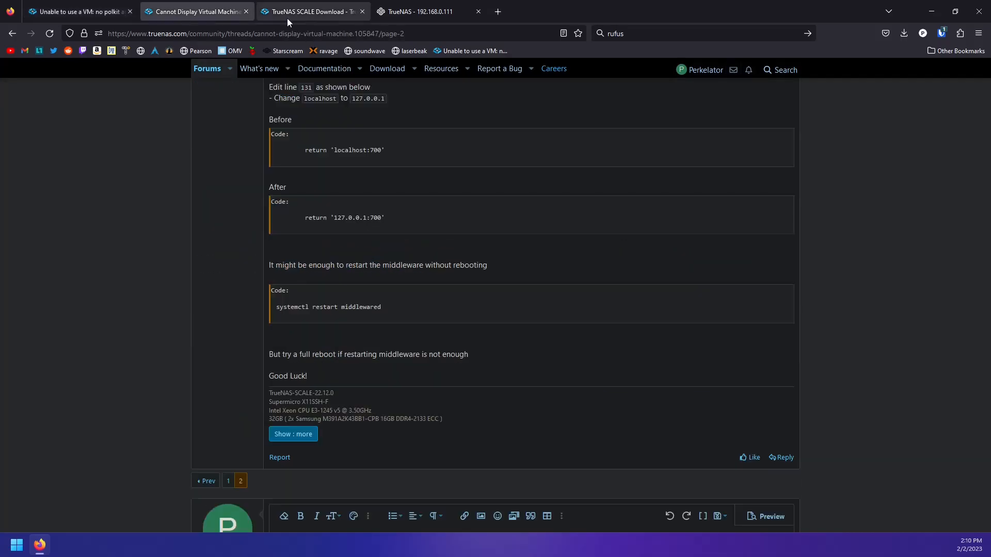
click(305, 11)
key(ctrl+w)
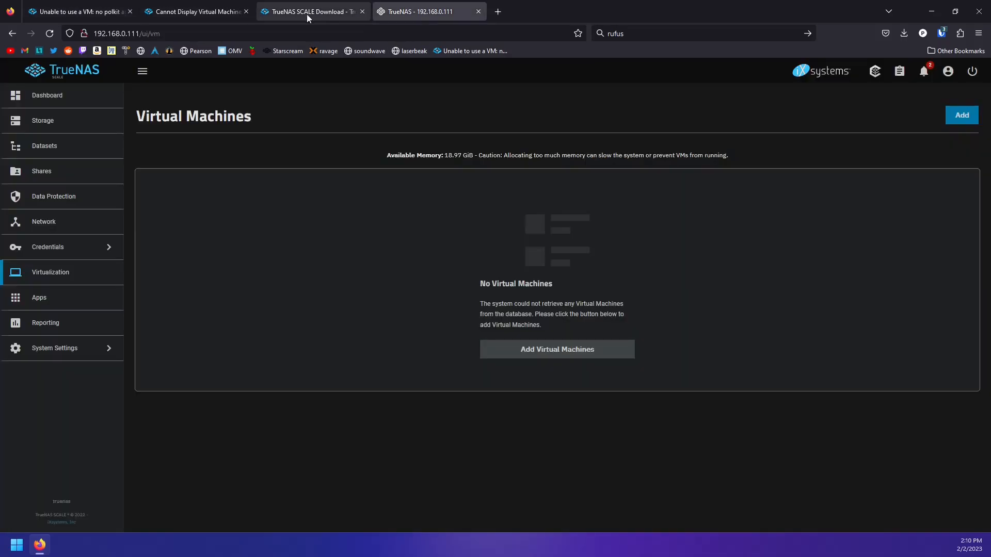
Start a new Linux virtual machine named podman
click(565, 356)
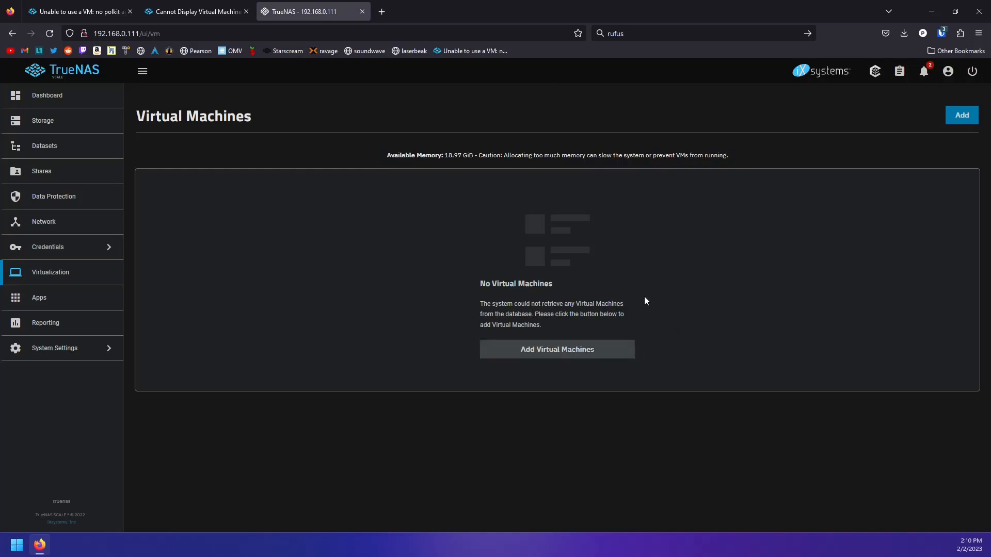
click(554, 350)
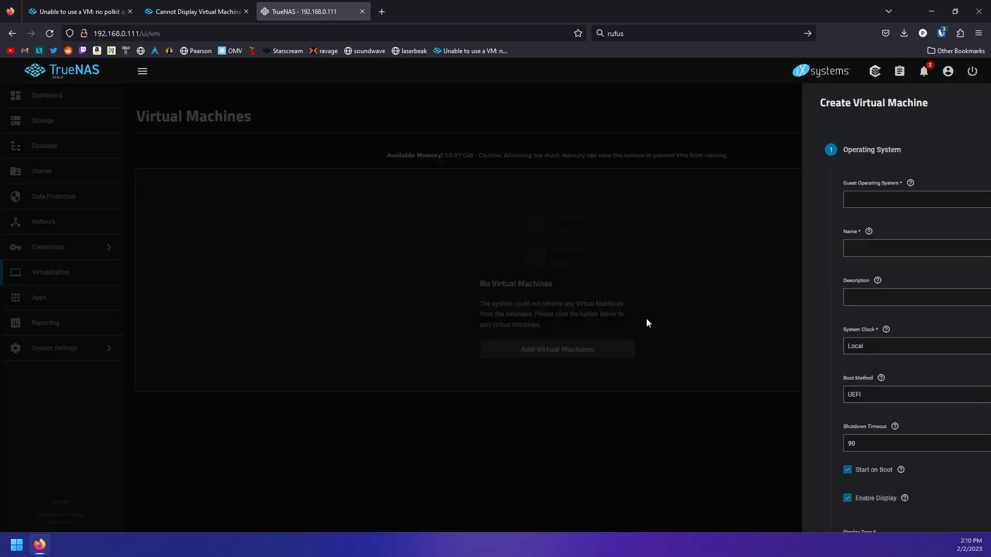
click(648, 225)
click(667, 250)
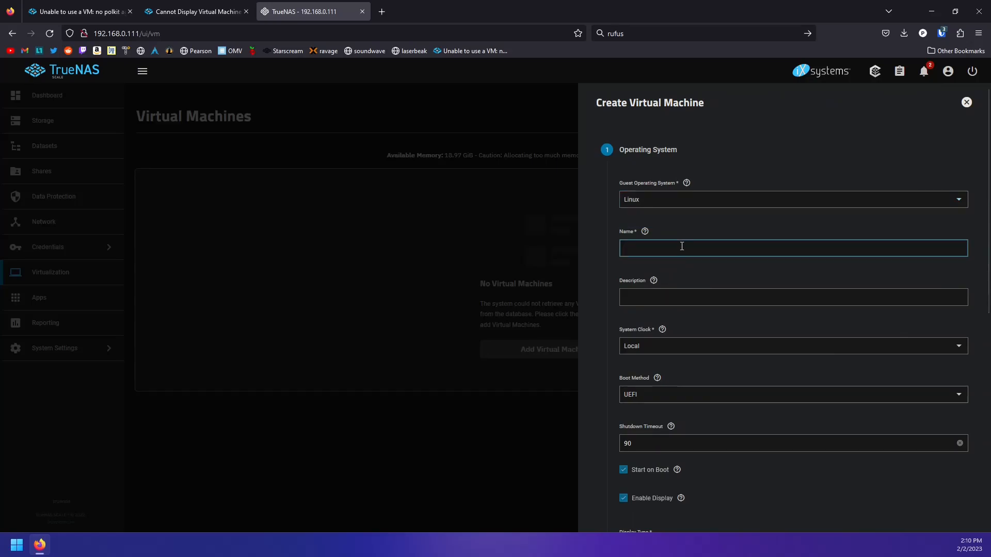
text(podman)
scroll(694, 363, down, 5)
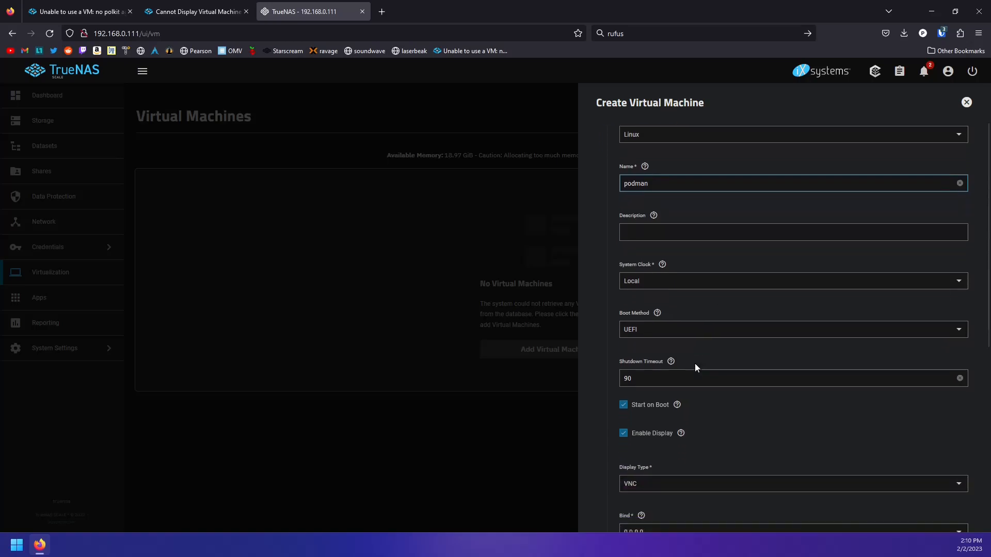
click(637, 416)
Give the VM 2 cores and 4 threads
scroll(654, 243, down, 3)
scroll(655, 245, up, 2)
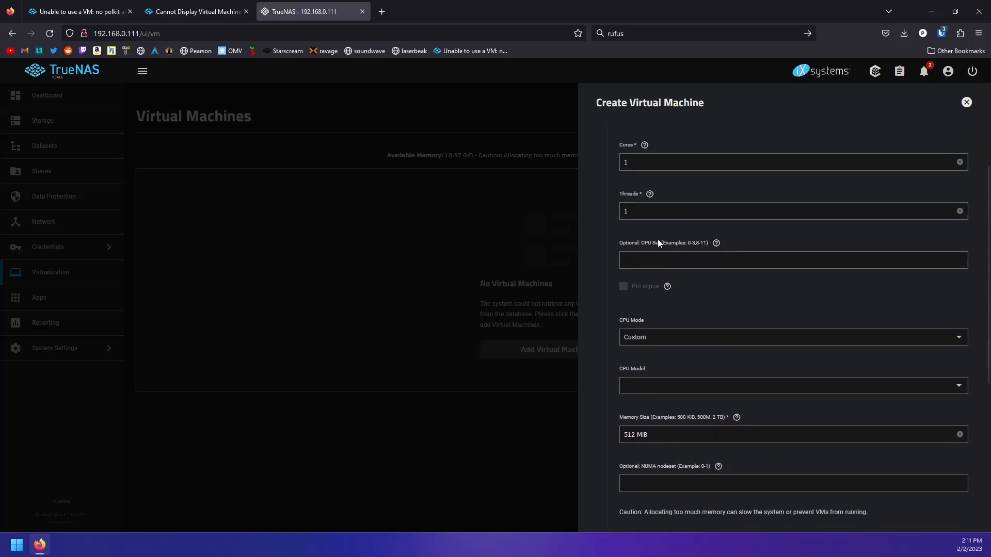
drag(647, 161, 573, 169)
text(2)
drag(635, 212, 561, 213)
text(4)
click(742, 297)
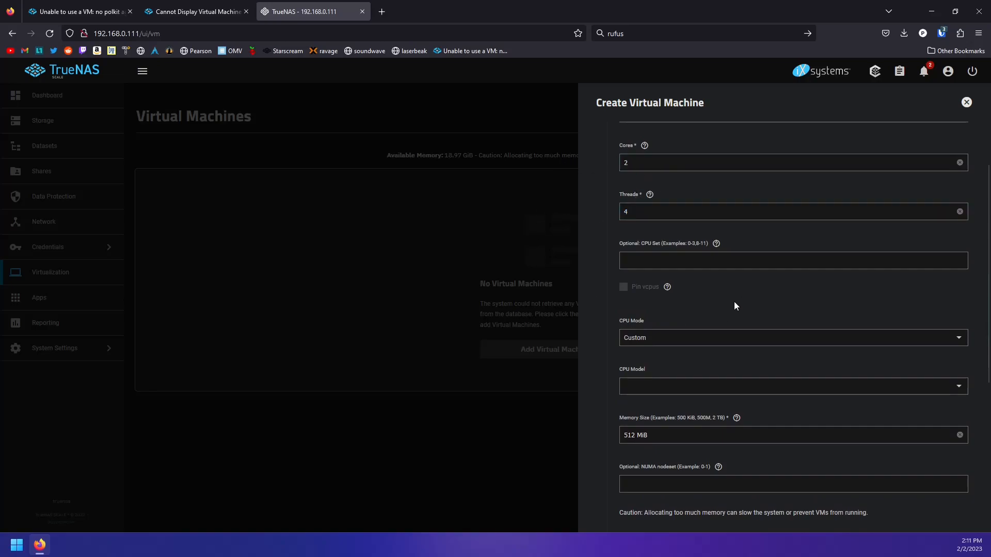
Set CPU mode to Host Passthrough and memory to 8000 MiB
scroll(722, 298, down, 1)
click(663, 293)
click(658, 326)
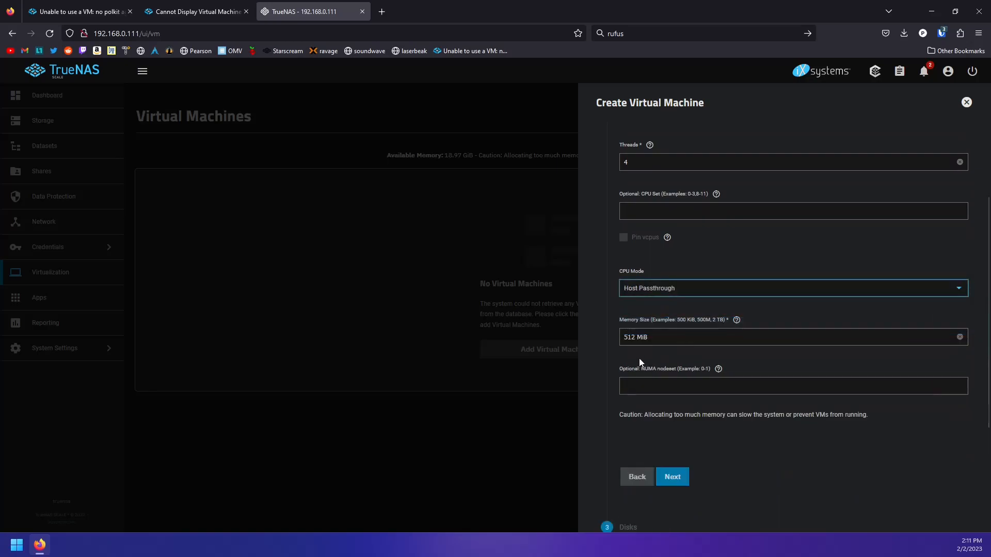
drag(634, 338, 588, 336)
text(8000)
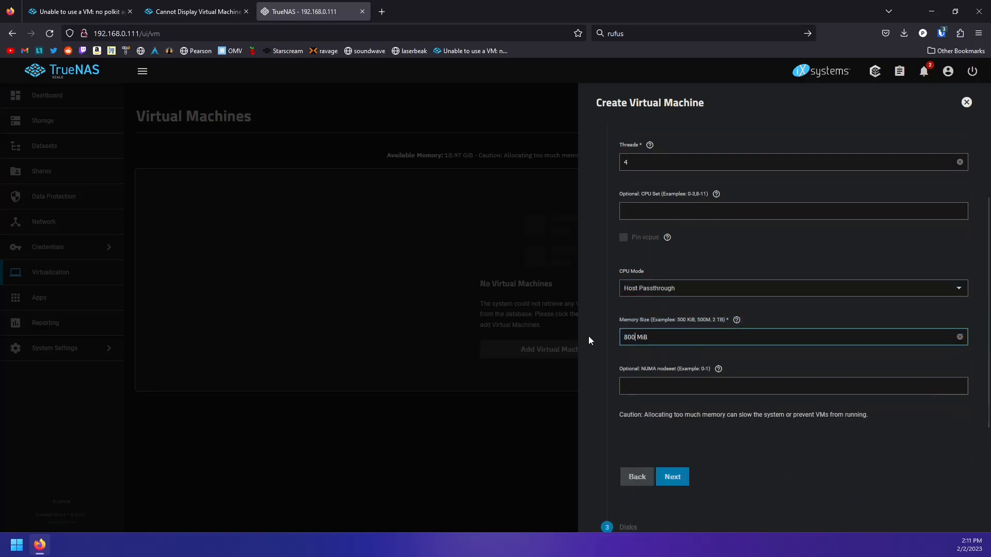
click(684, 477)
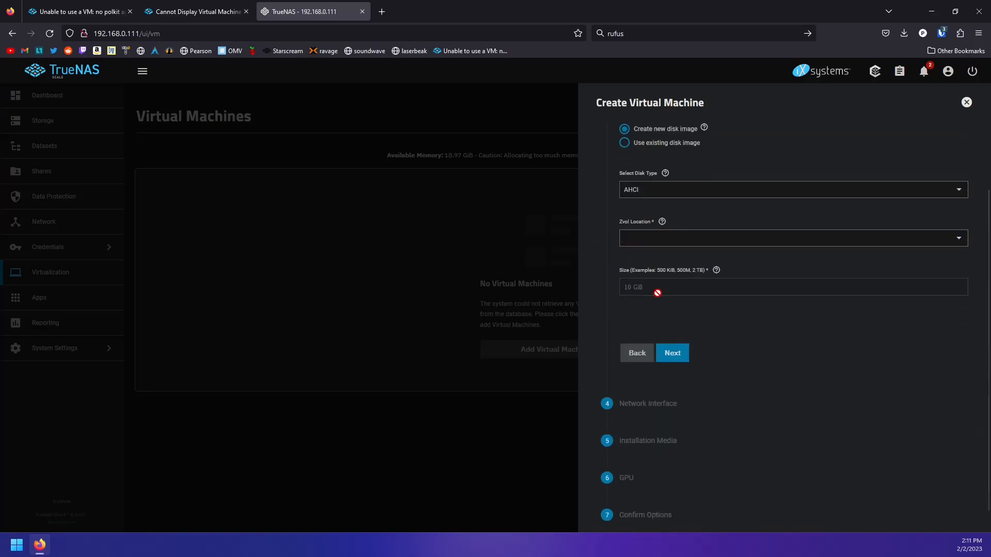
Add a VirtIO disk stored on tank0/vm_storage
click(654, 191)
click(640, 208)
click(650, 240)
click(667, 277)
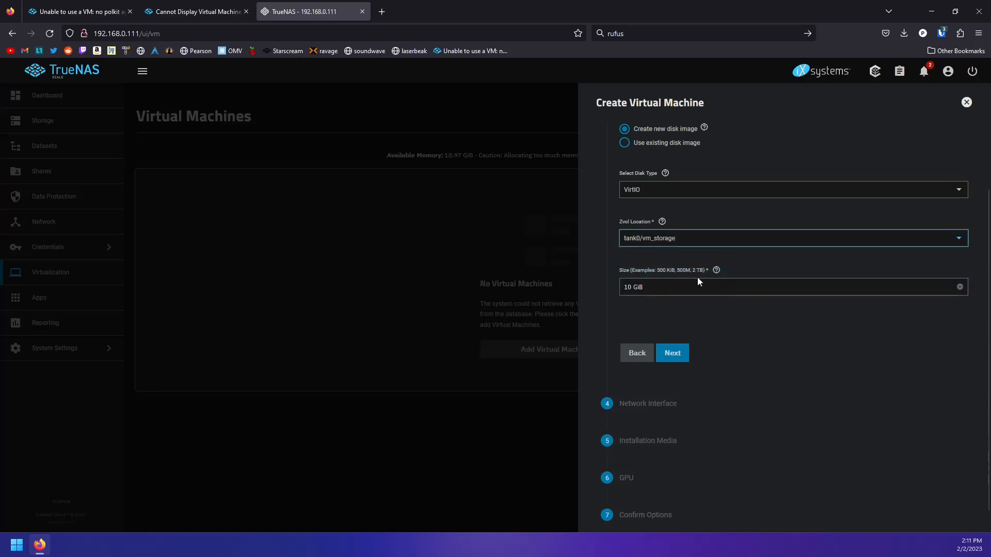
double_click(627, 287)
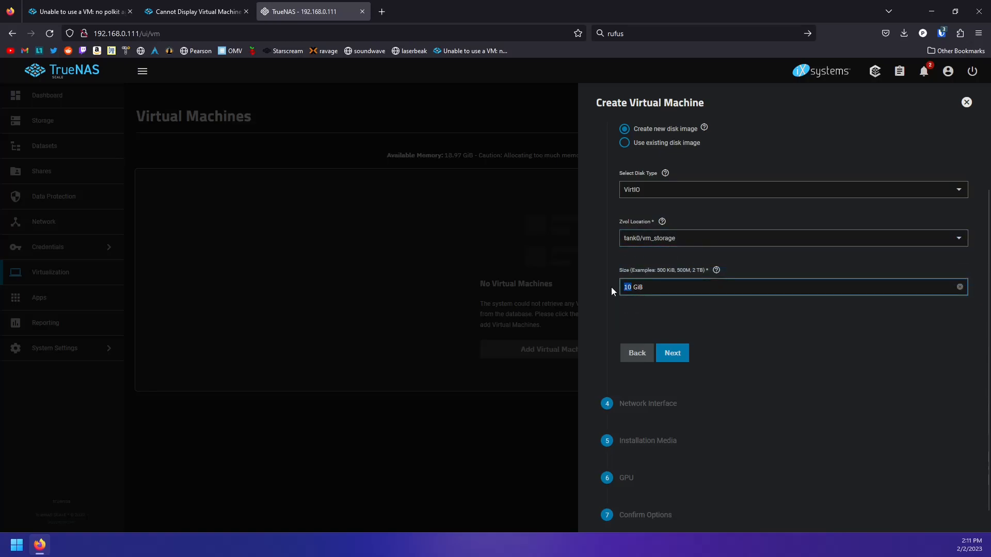
click(671, 356)
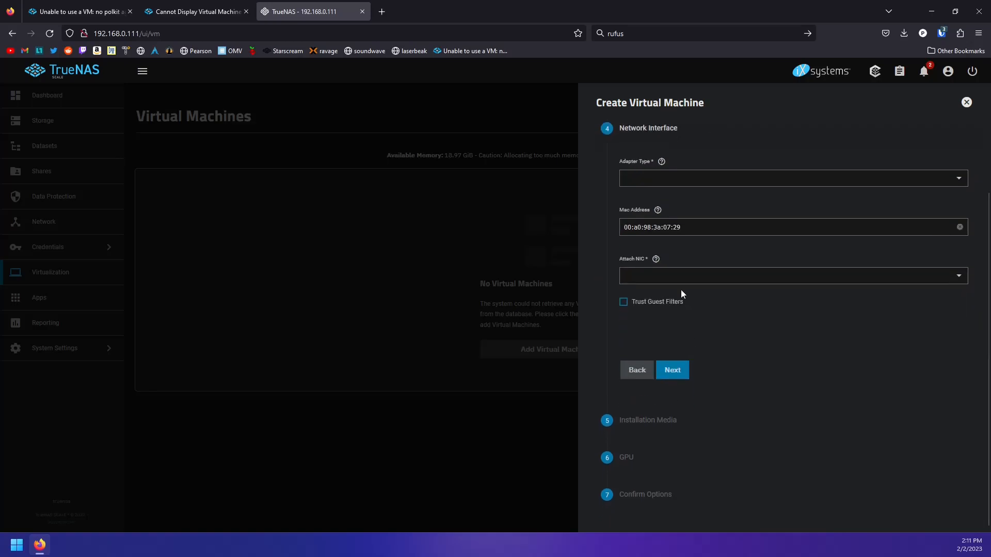
Attach a VirtIO network adapter to br0
click(670, 185)
click(656, 200)
click(676, 279)
click(665, 281)
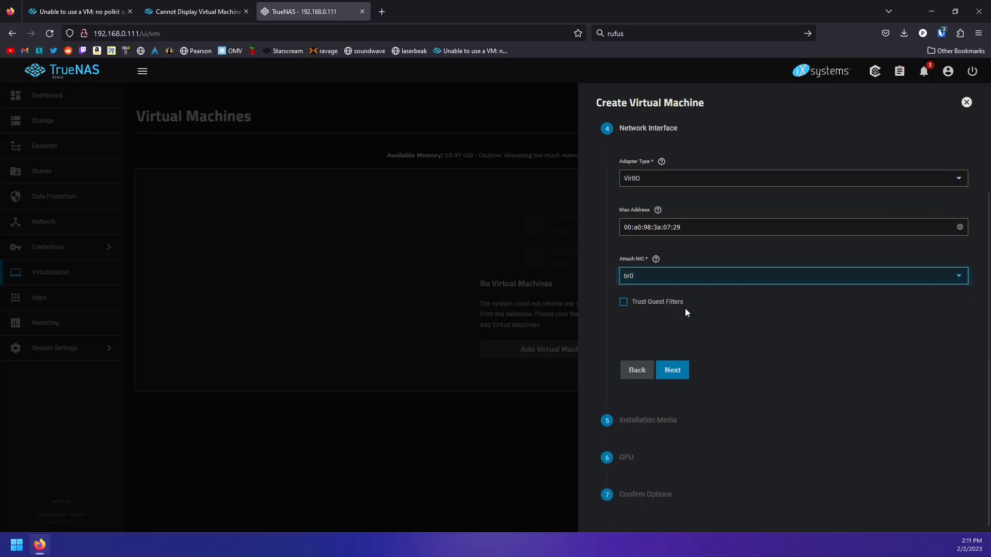
click(687, 371)
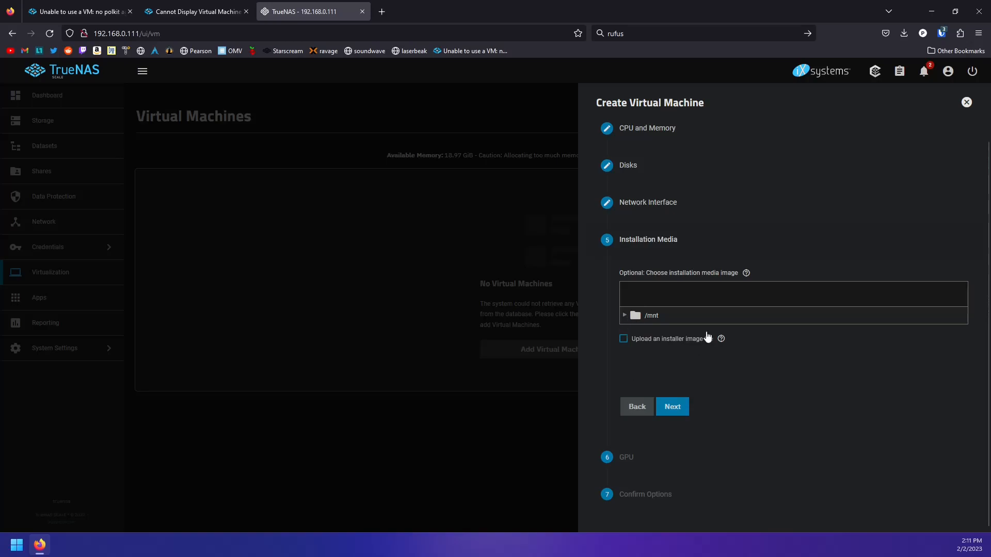
Enable installer image upload, saving ISOs to /mnt/tank0/iso_storage
click(624, 340)
click(625, 415)
scroll(645, 402, down, 3)
click(656, 288)
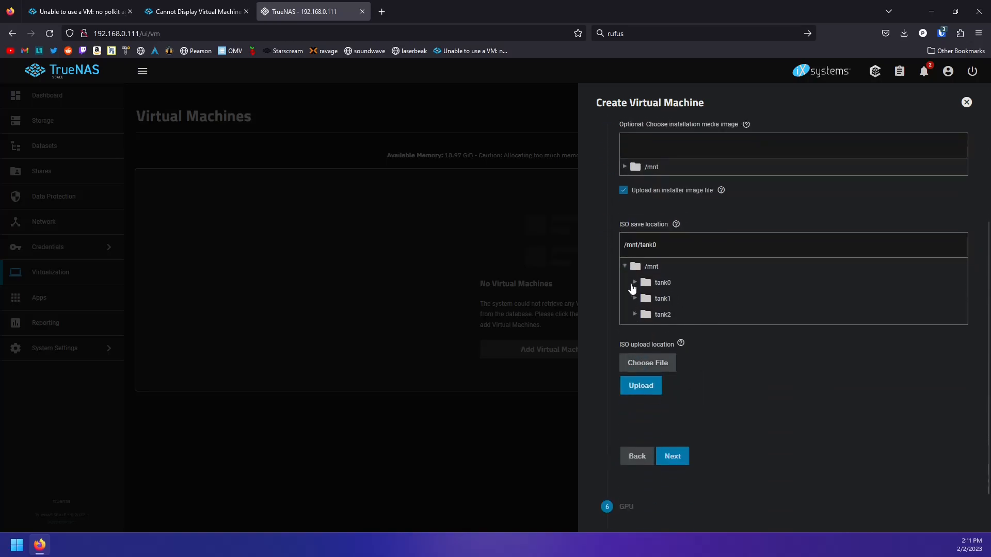
click(633, 284)
click(655, 303)
Pick the ubuntu-22.10-live-server-amd64 image from Downloads for upload
click(655, 396)
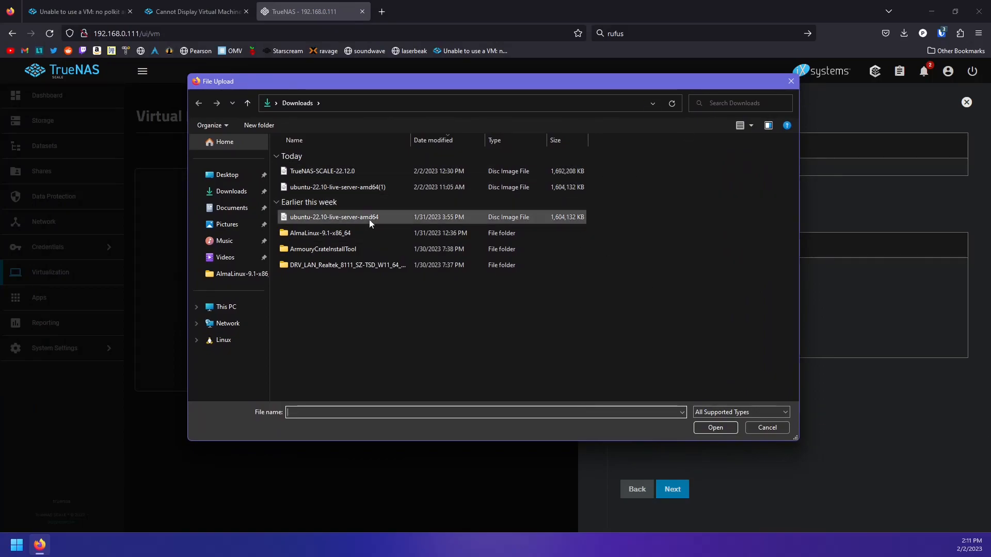
click(232, 194)
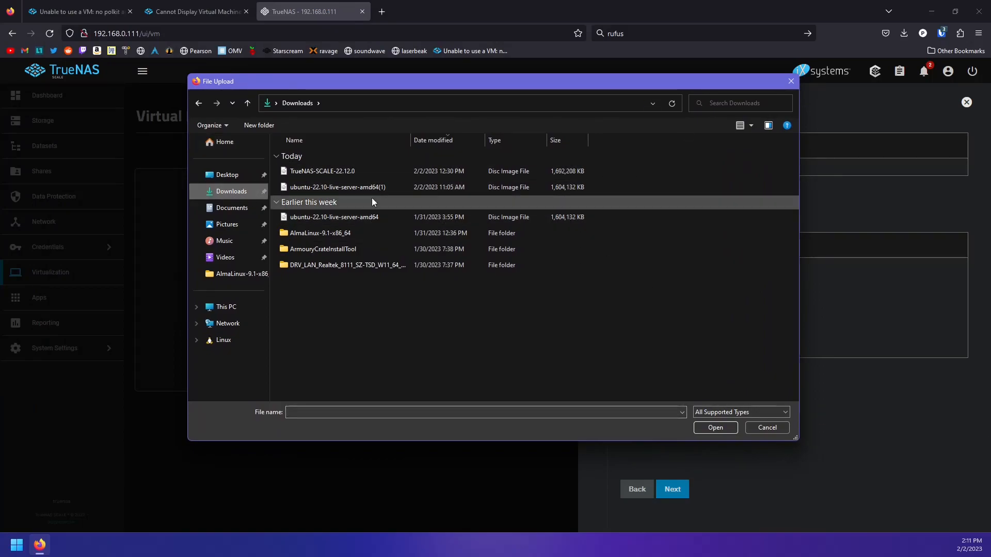
click(227, 175)
click(231, 192)
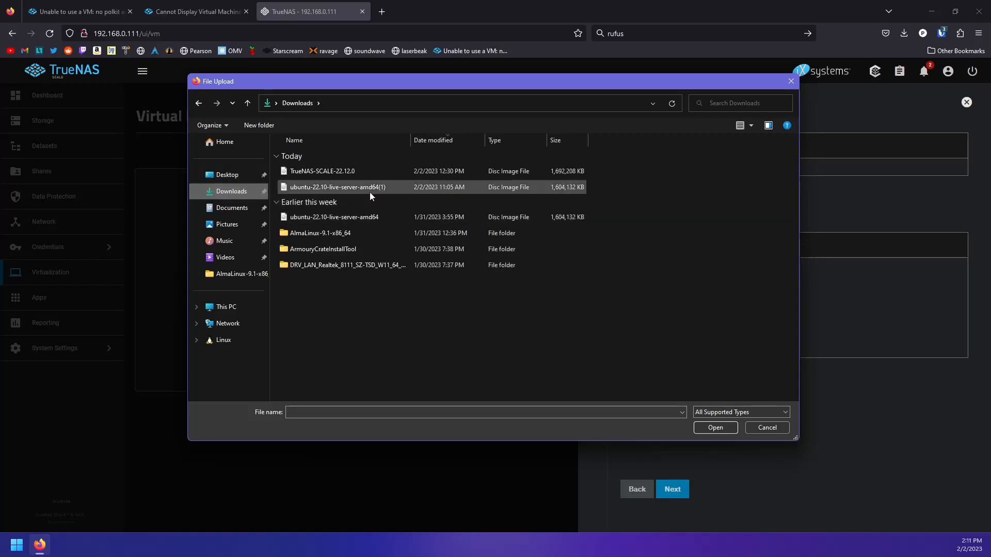
click(357, 218)
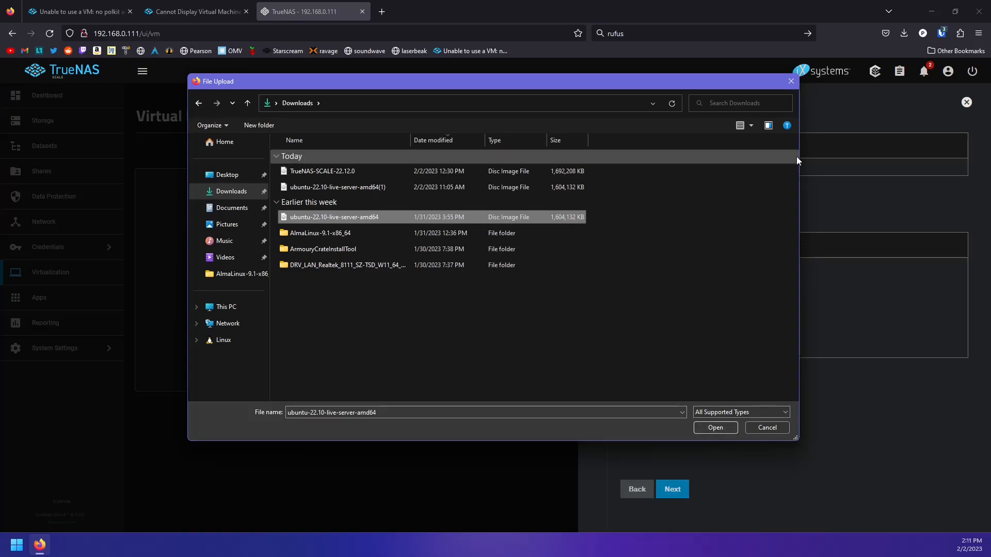
Upload AlmaLinux-9.1-x86_64-dvd.iso from the AlmaLinux-9.1-x86_64 folder instead as installation media
click(794, 85)
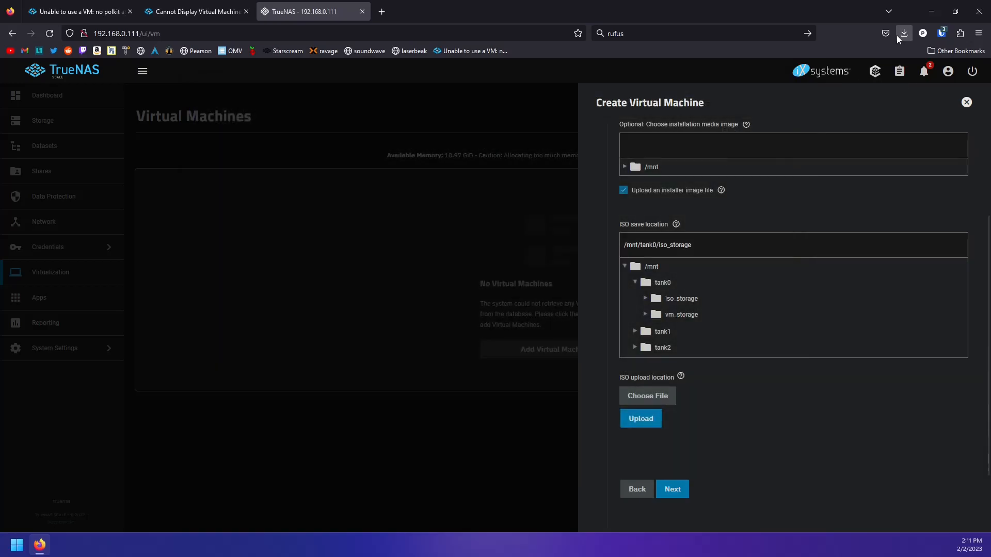
click(903, 33)
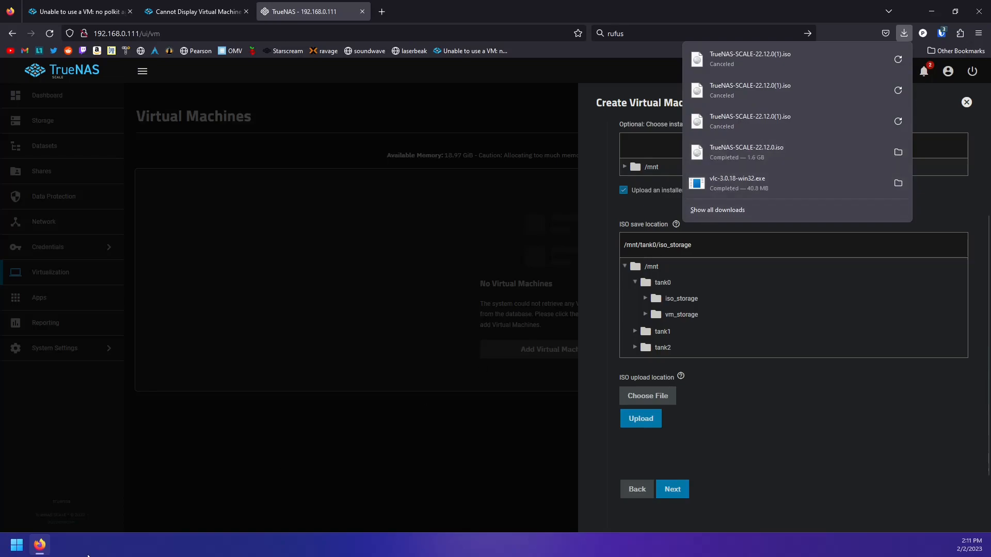
click(644, 410)
click(648, 400)
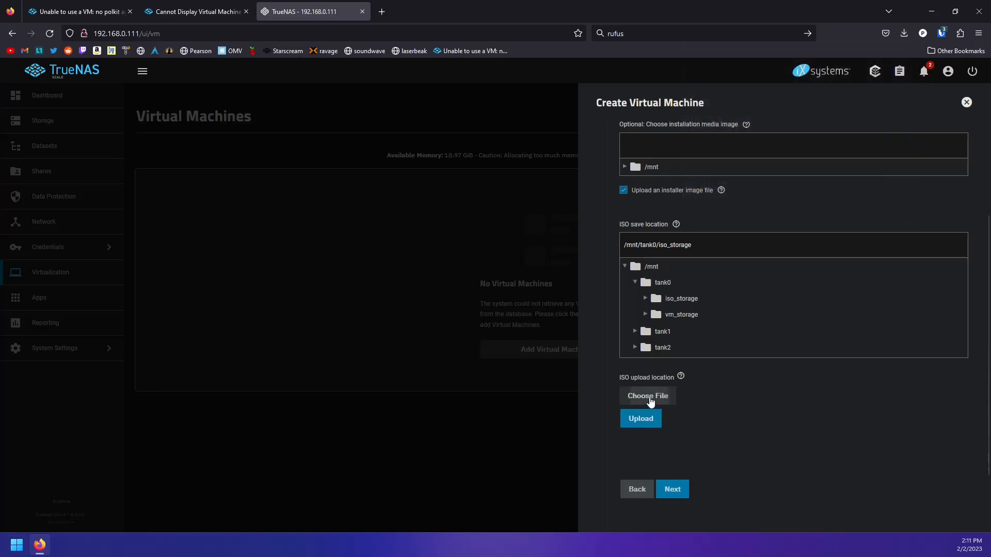
double_click(345, 234)
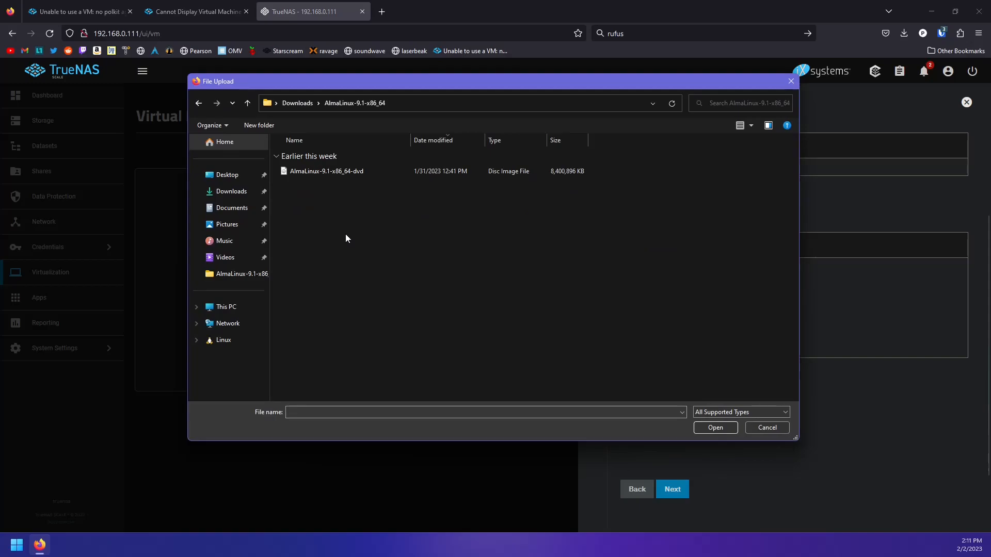
double_click(329, 172)
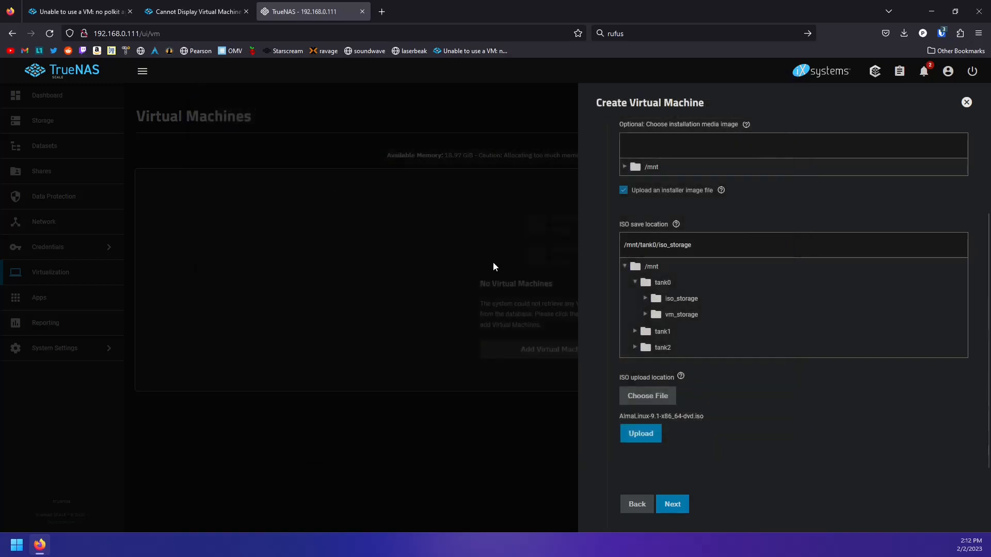
click(649, 433)
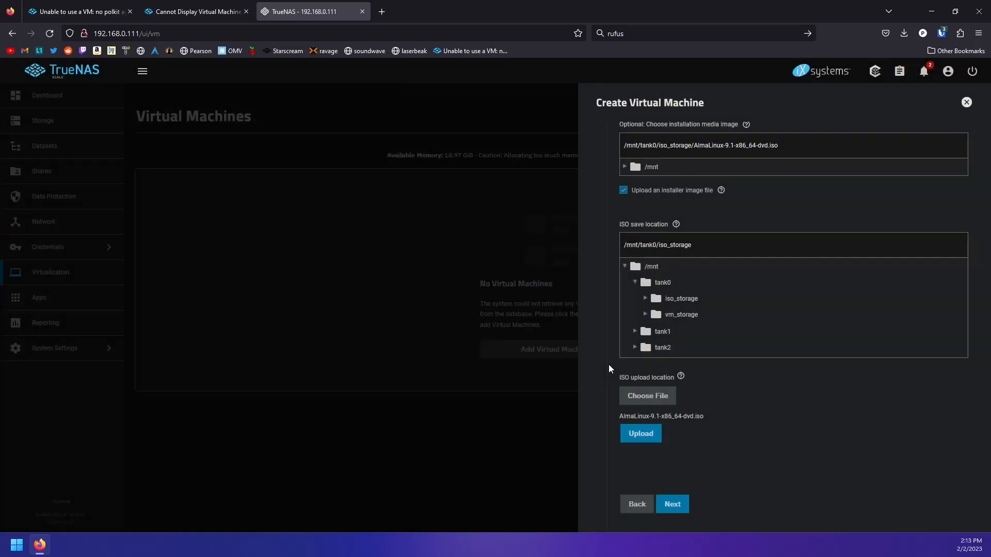
Skip the GPU step and save the podman VM from the confirmation summary
click(672, 504)
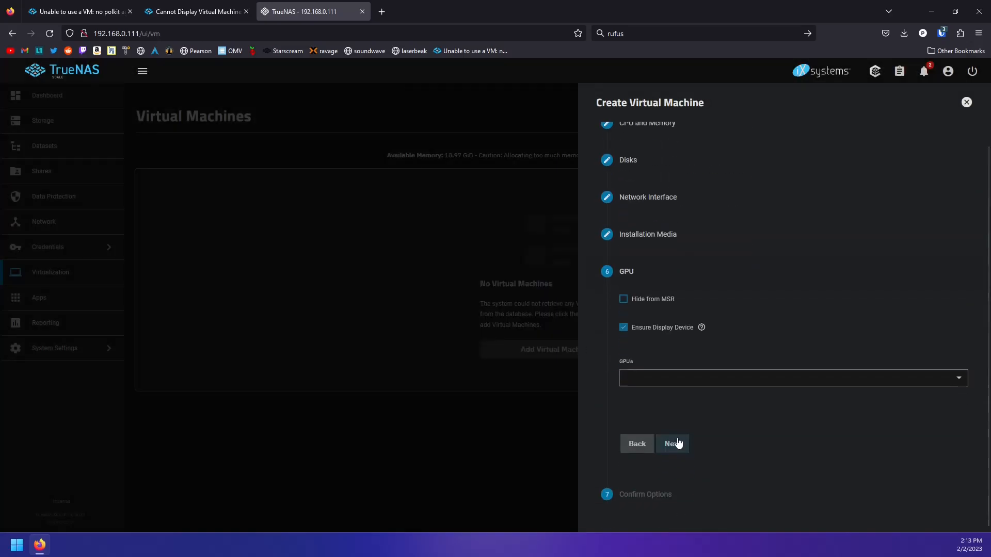
click(678, 443)
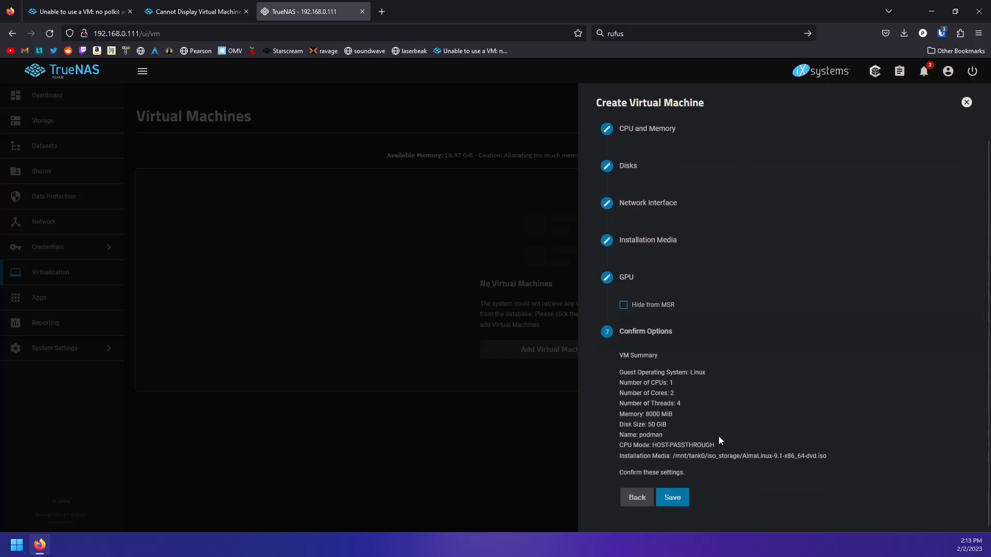
click(672, 481)
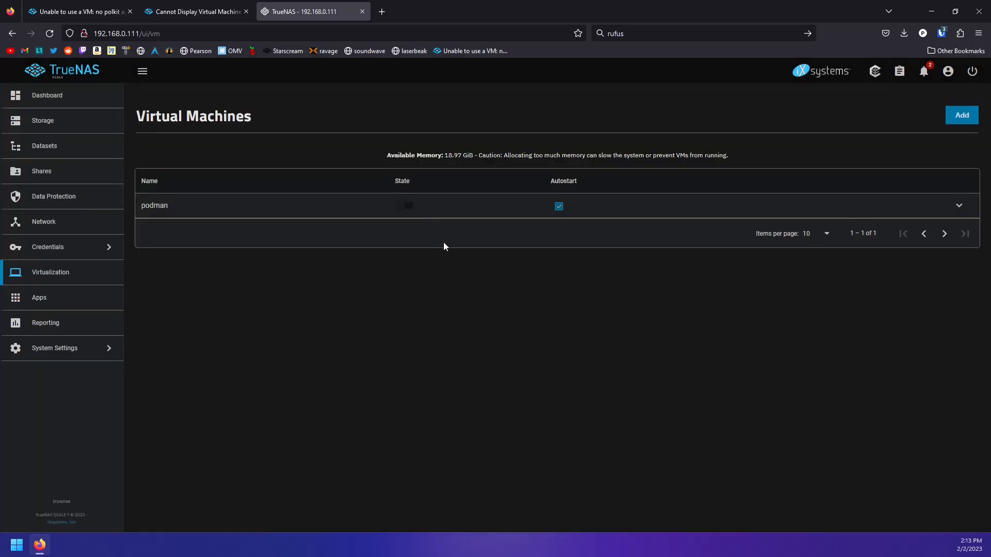
Start podman and launch its display from the expanded row
click(406, 205)
click(910, 212)
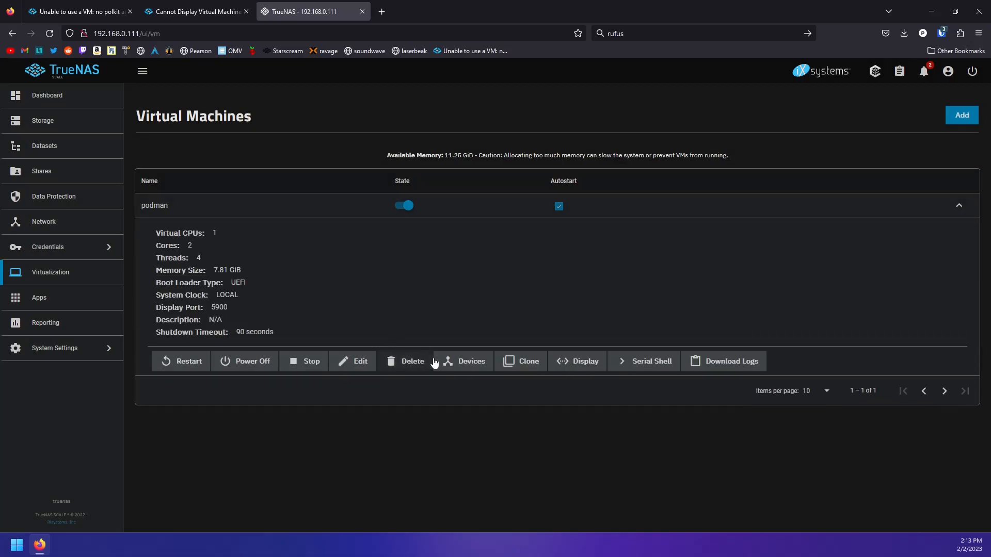
click(588, 364)
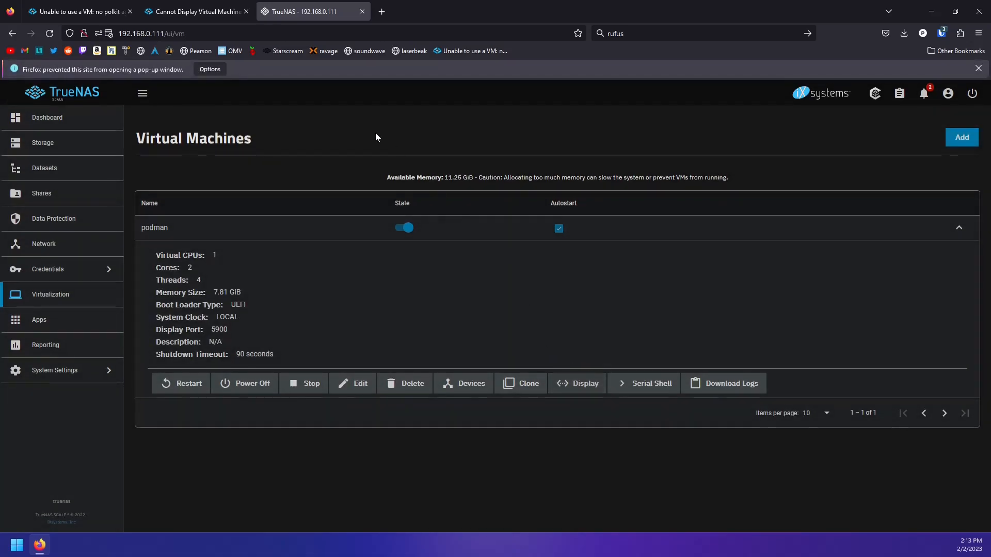
Allow the display pop-up, then open podman's serial shell showing the polkit errors
click(217, 70)
click(285, 102)
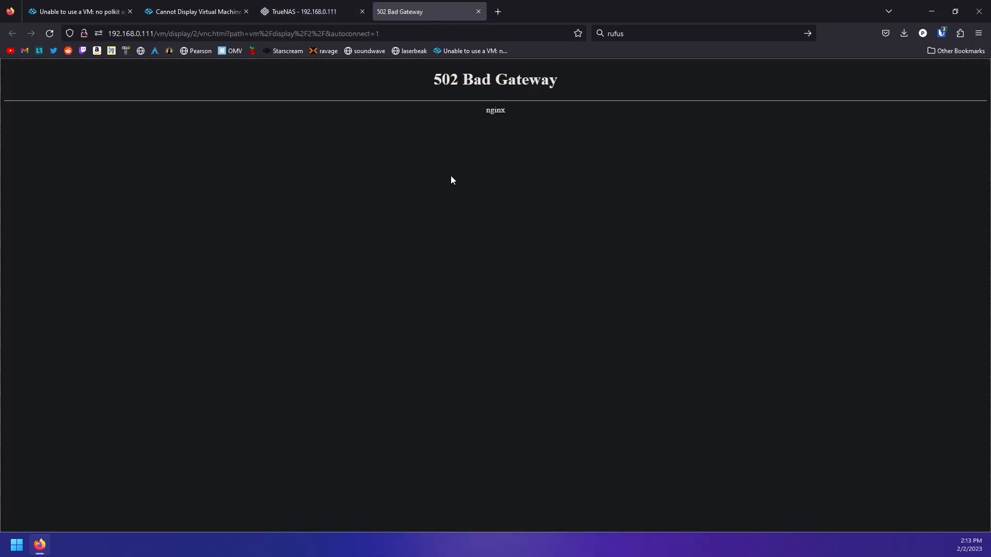
click(340, 15)
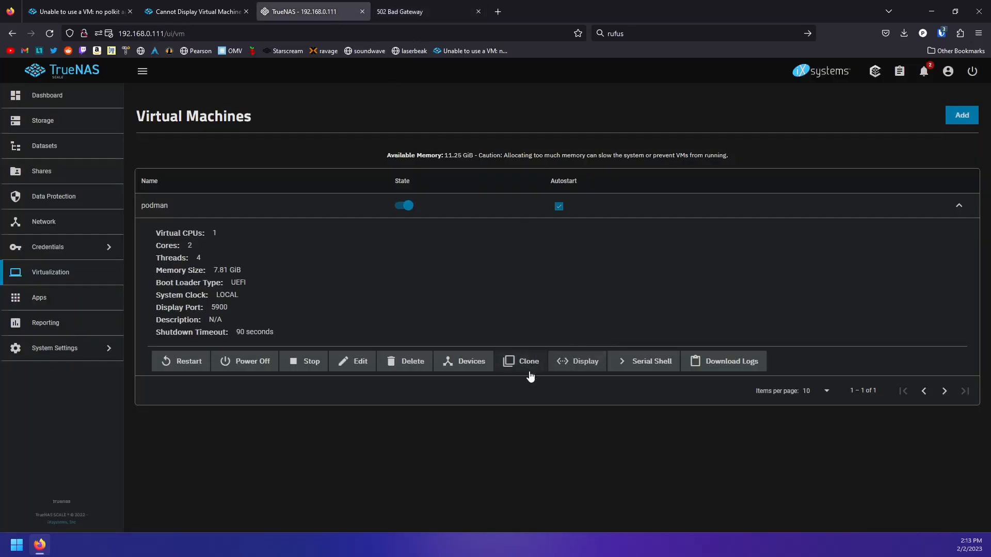
click(647, 370)
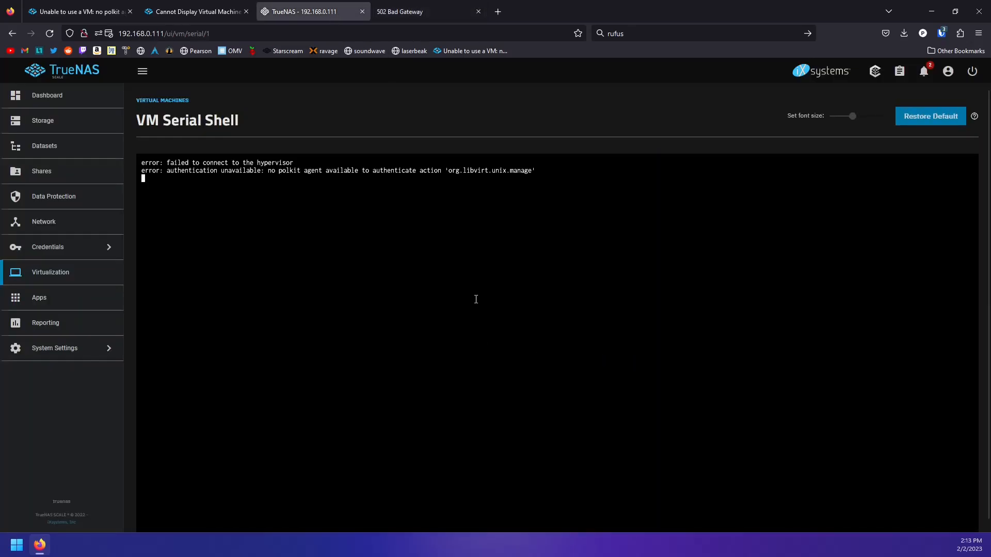
drag(537, 167, 167, 159)
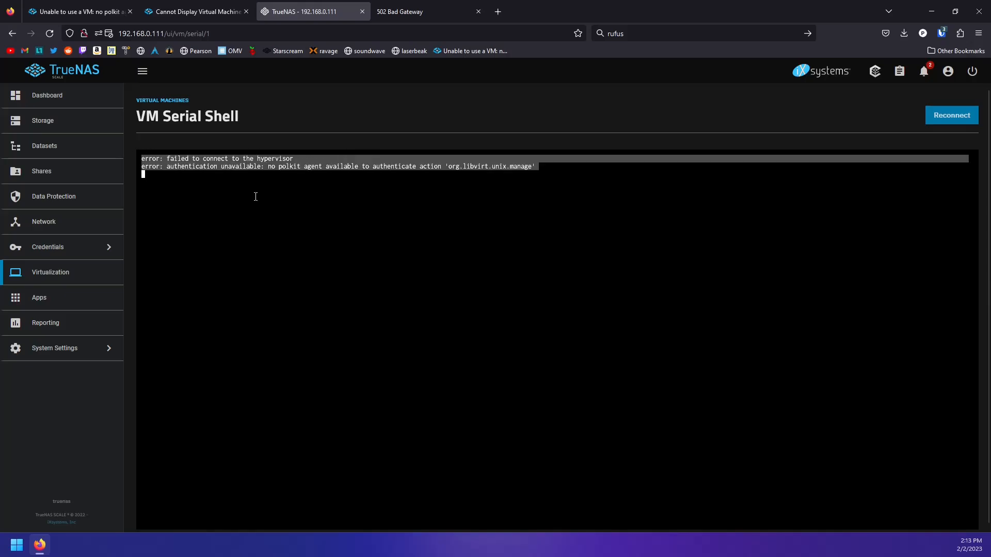
click(284, 190)
Compare the errors with the polkit and Cannot Display forum threads, then return to Virtualization
click(89, 13)
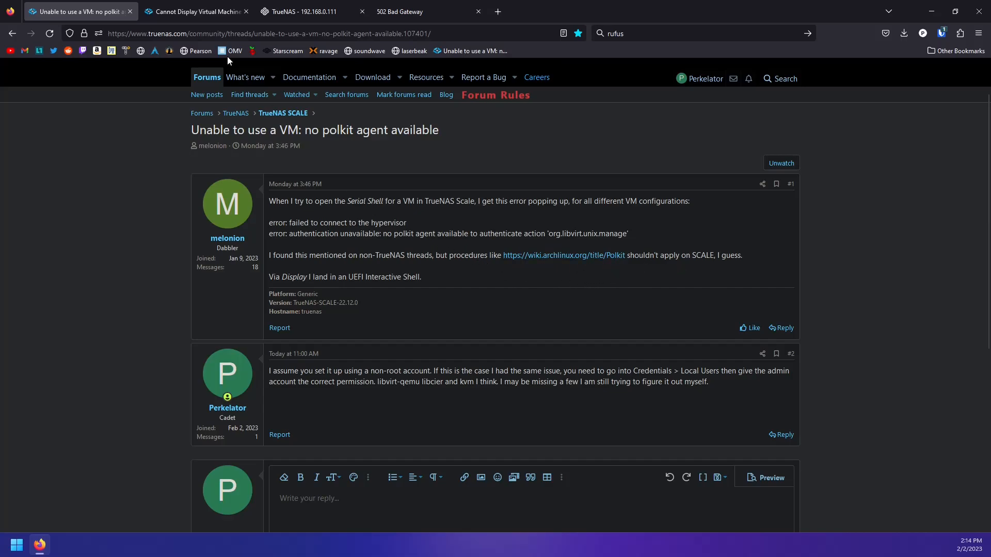
click(181, 12)
click(305, 11)
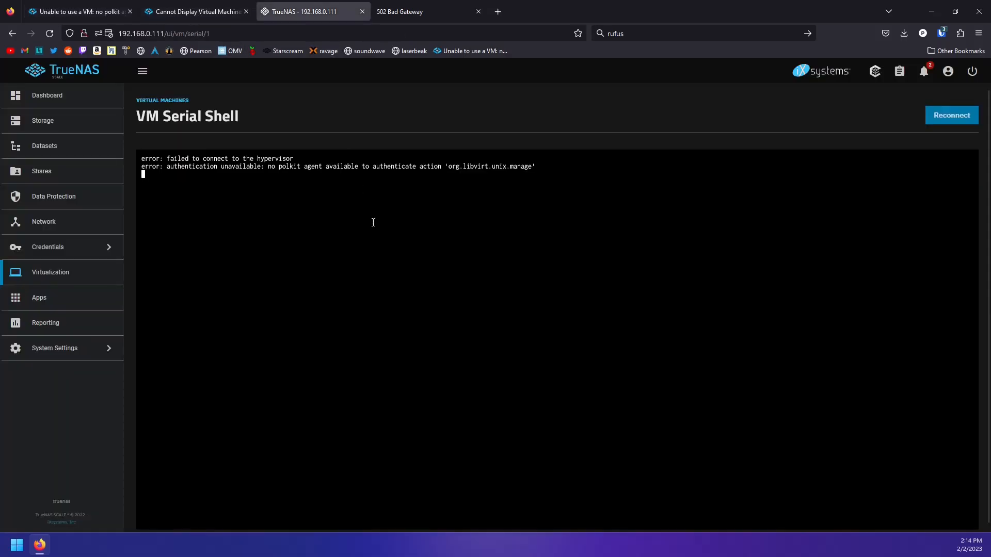
scroll(311, 246, down, 1)
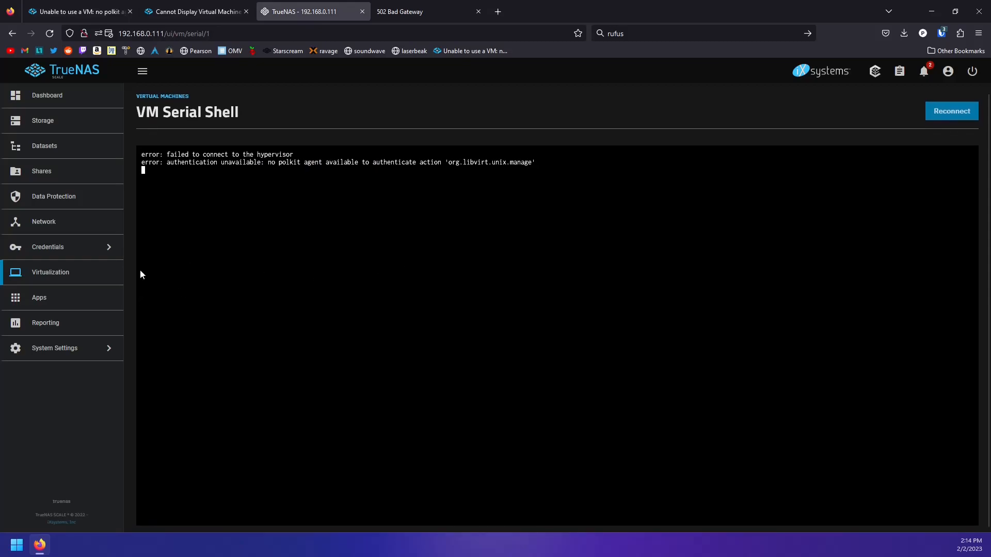
click(56, 276)
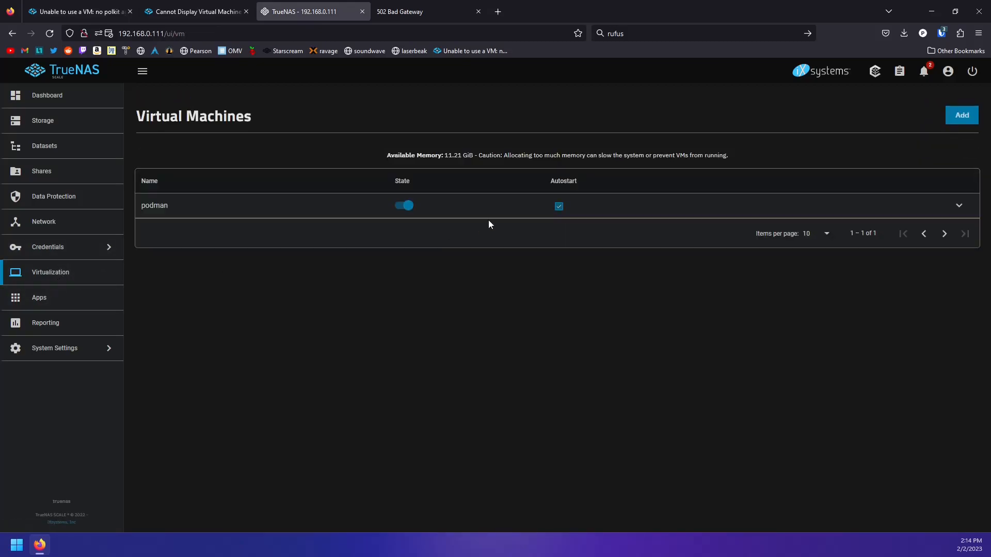
Cancel stopping podman and open the admin user for editing under Credentials
click(402, 206)
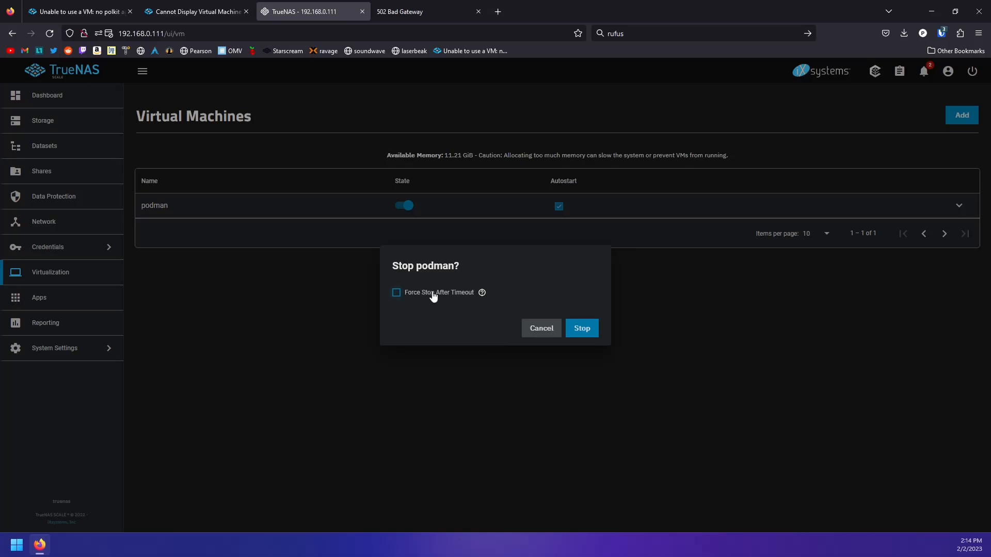
click(577, 330)
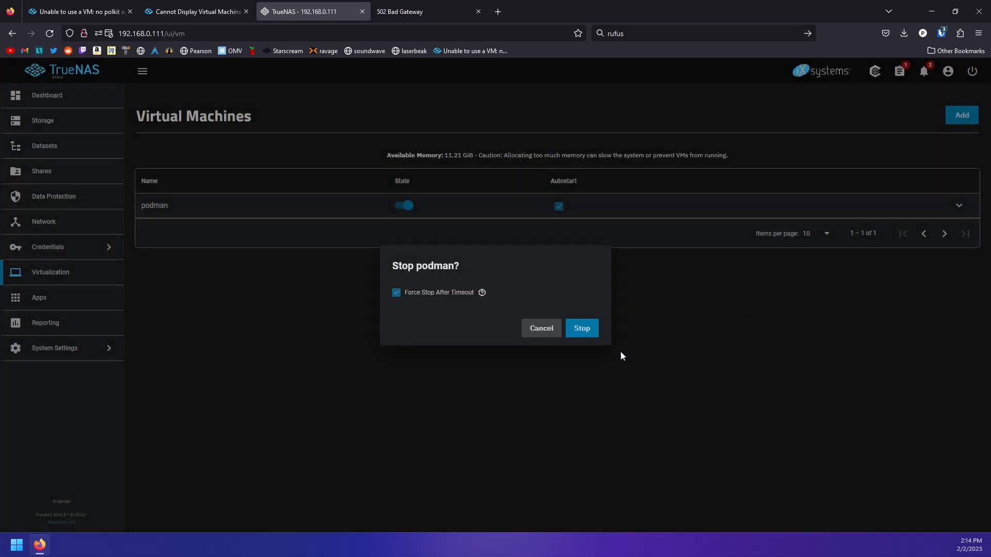
click(619, 354)
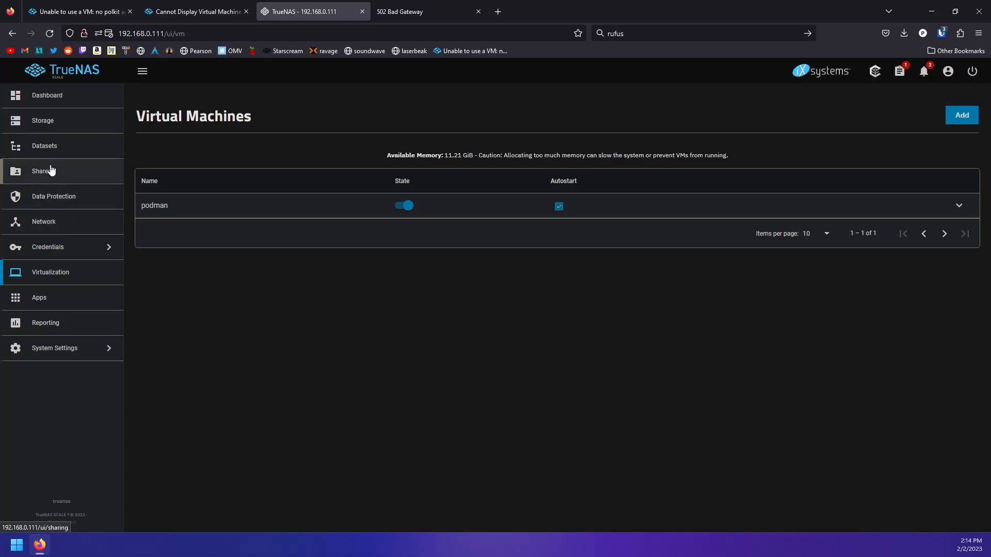
click(70, 248)
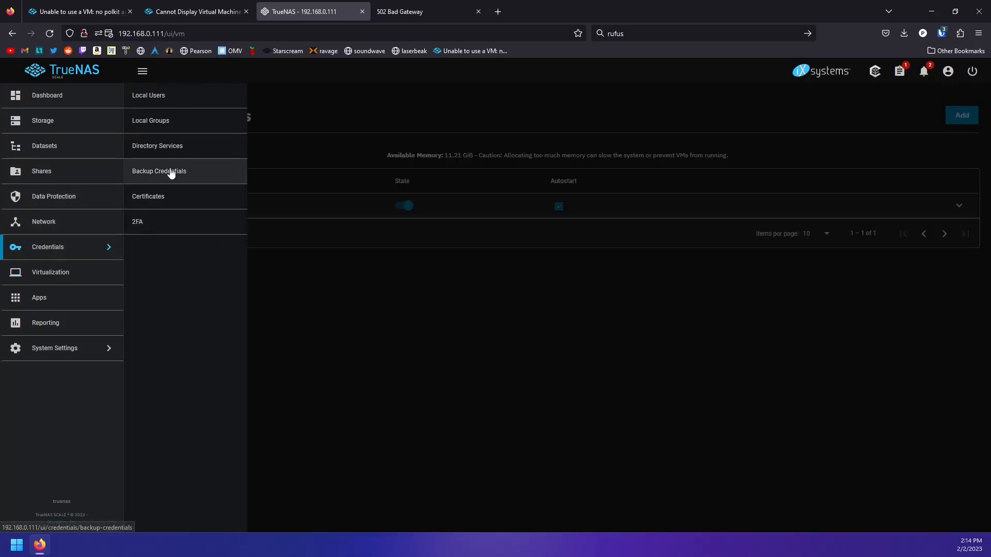
click(171, 97)
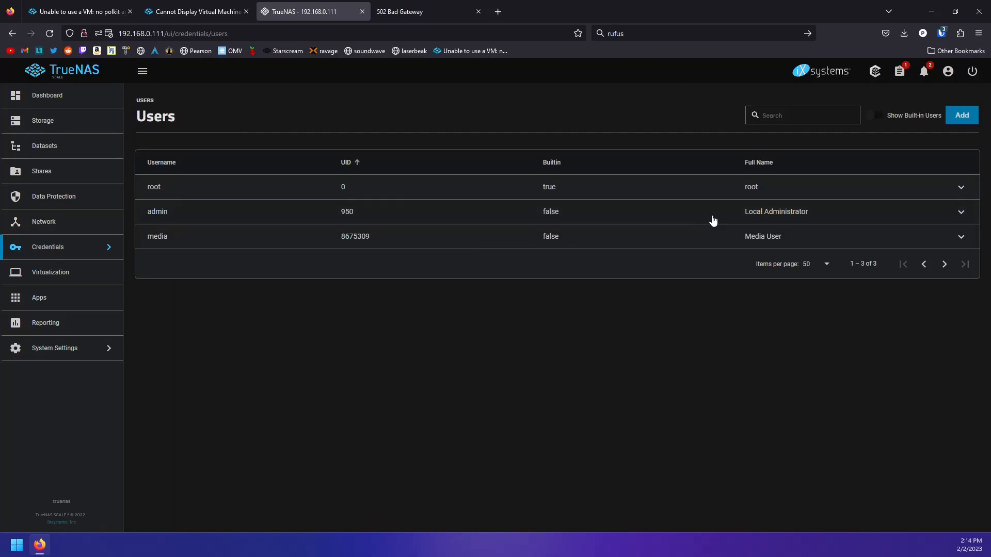
click(696, 221)
click(172, 351)
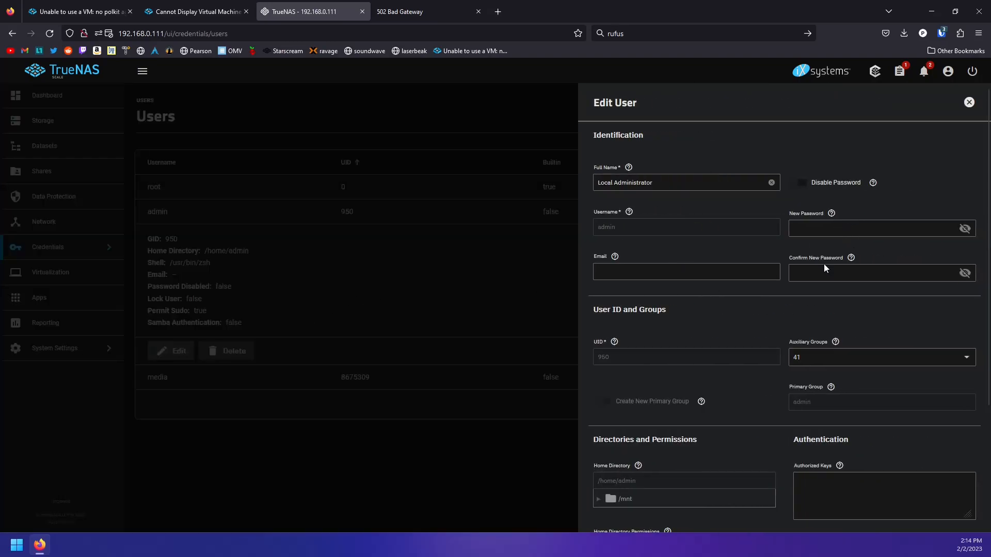
Add admin to the libvirt-qemu, libvirt and kvm auxiliary groups and save
scroll(841, 253, down, 3)
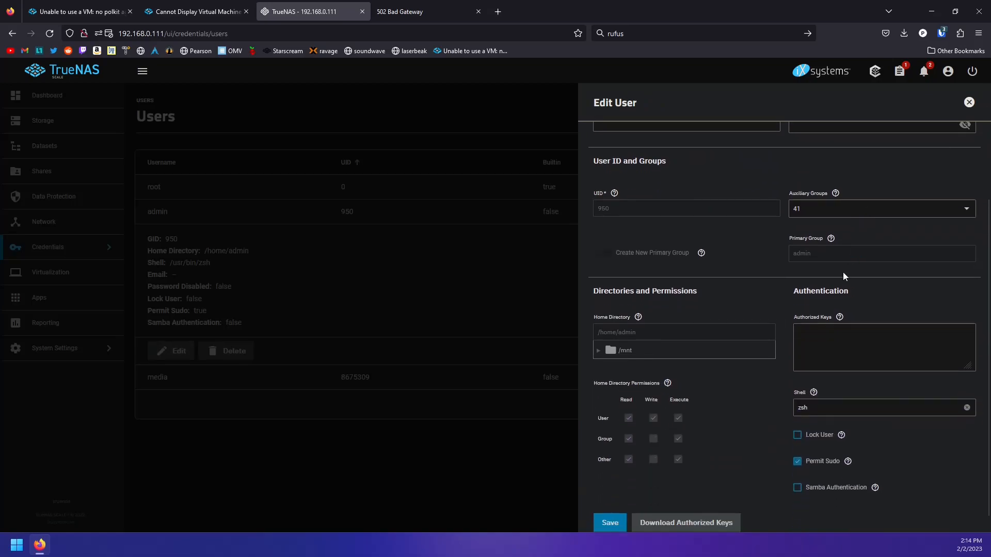
click(826, 199)
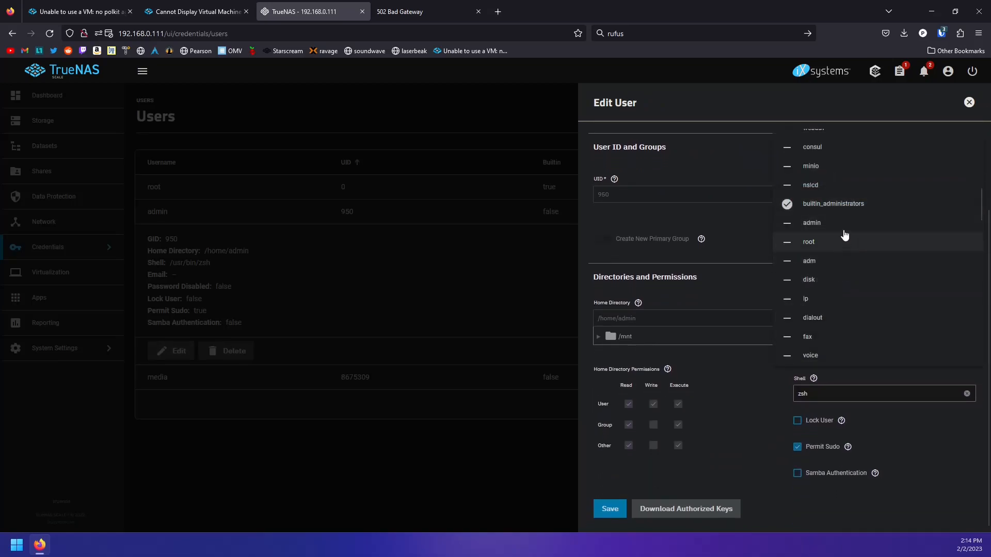
scroll(846, 306, down, 10)
scroll(842, 317, down, 5)
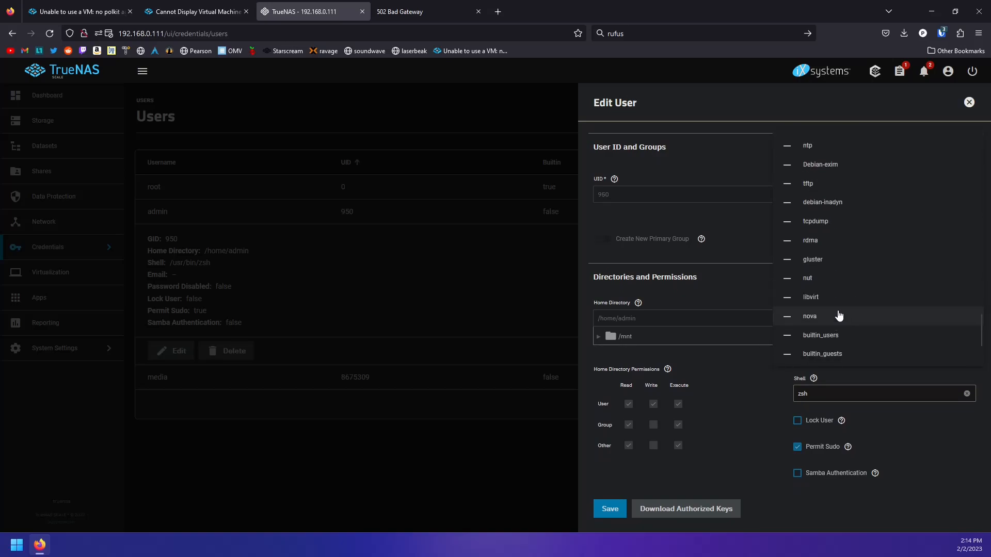
click(841, 324)
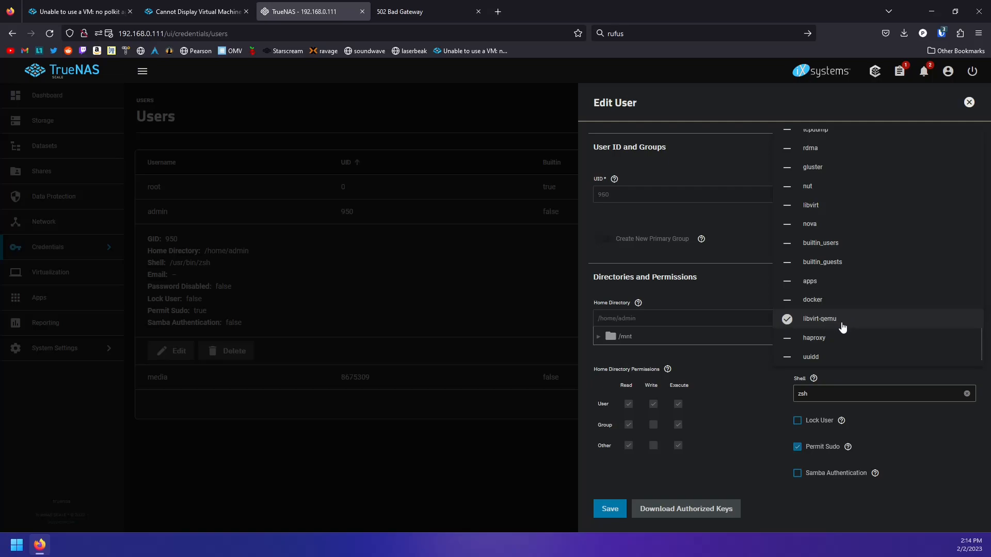
click(814, 206)
scroll(856, 263, up, 1)
scroll(850, 268, up, 5)
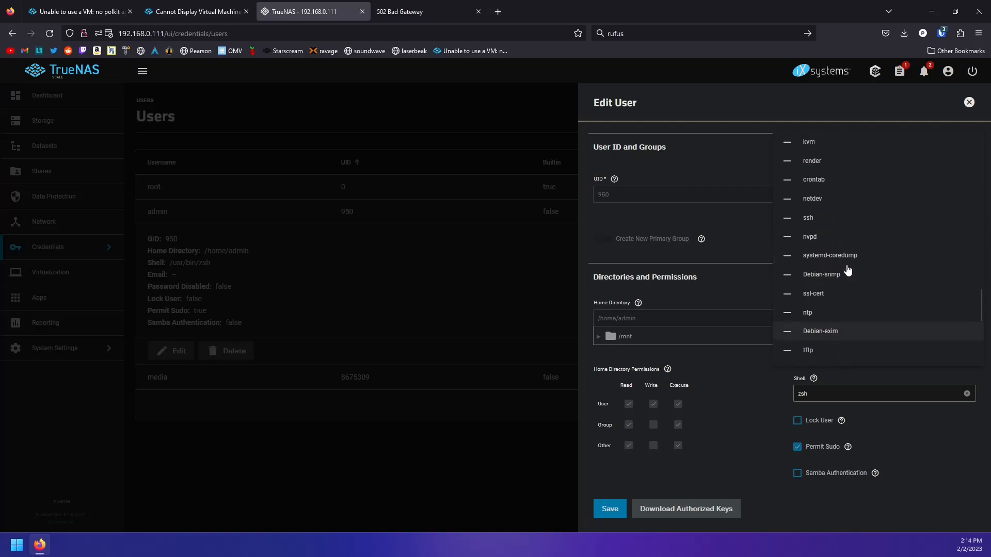
click(872, 201)
scroll(875, 280, up, 1)
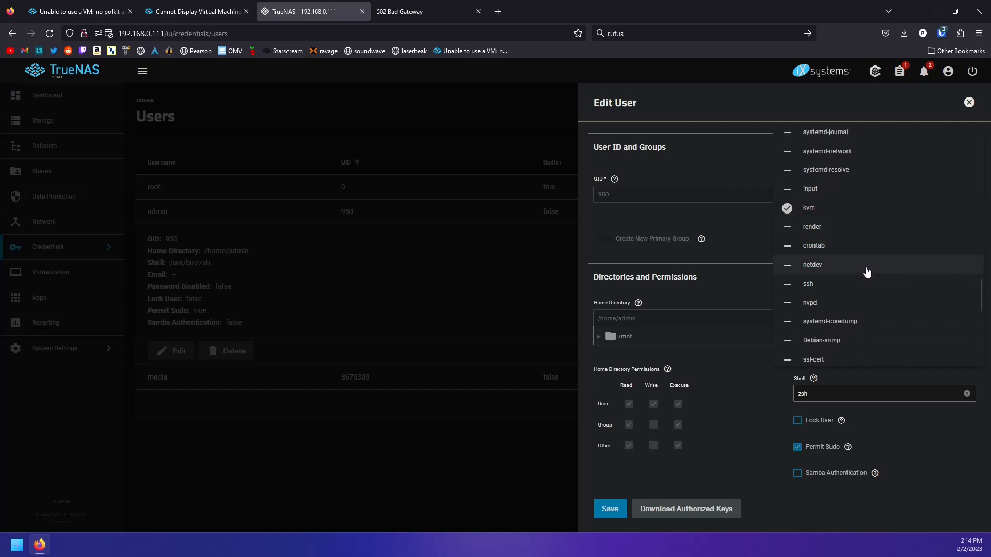
scroll(857, 283, down, 5)
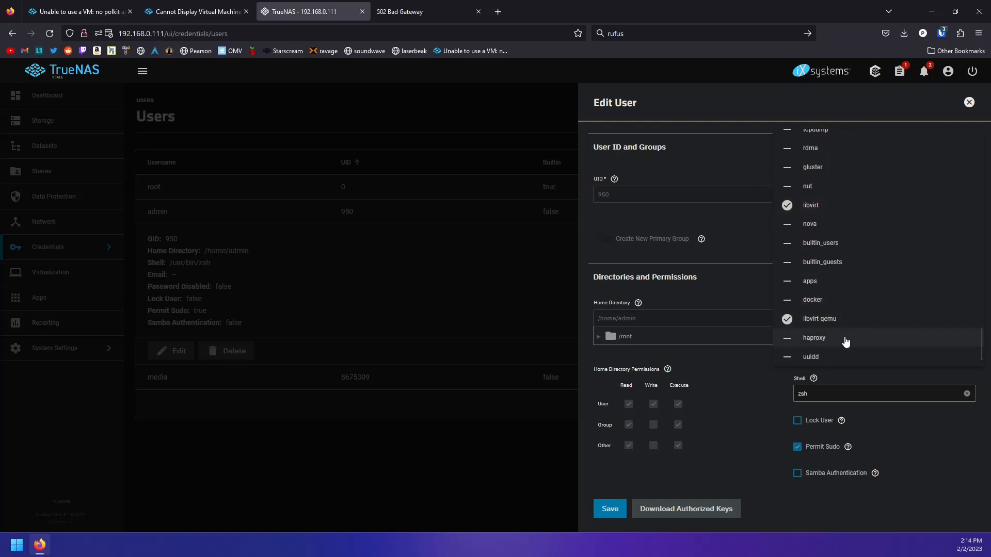
scroll(849, 264, up, 1)
scroll(848, 265, up, 5)
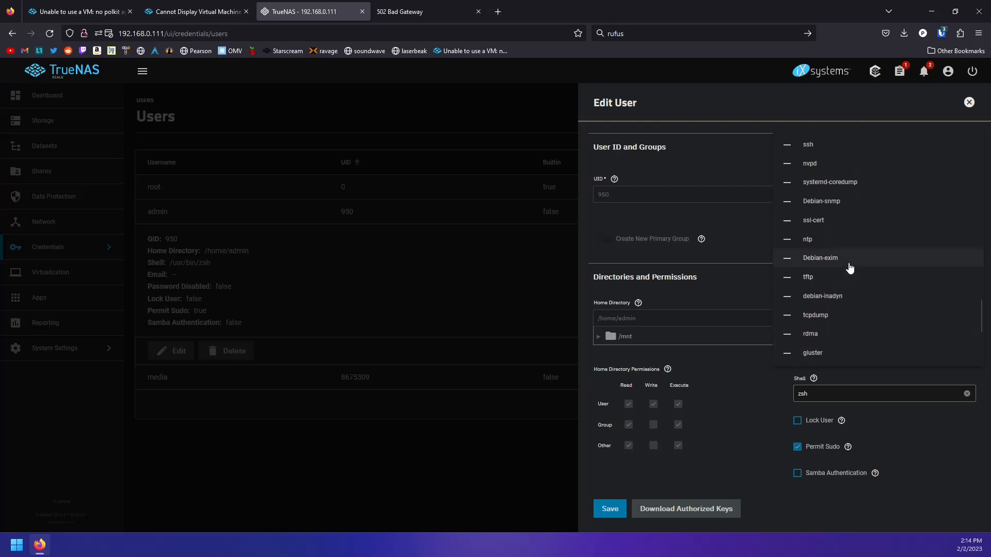
scroll(850, 273, up, 8)
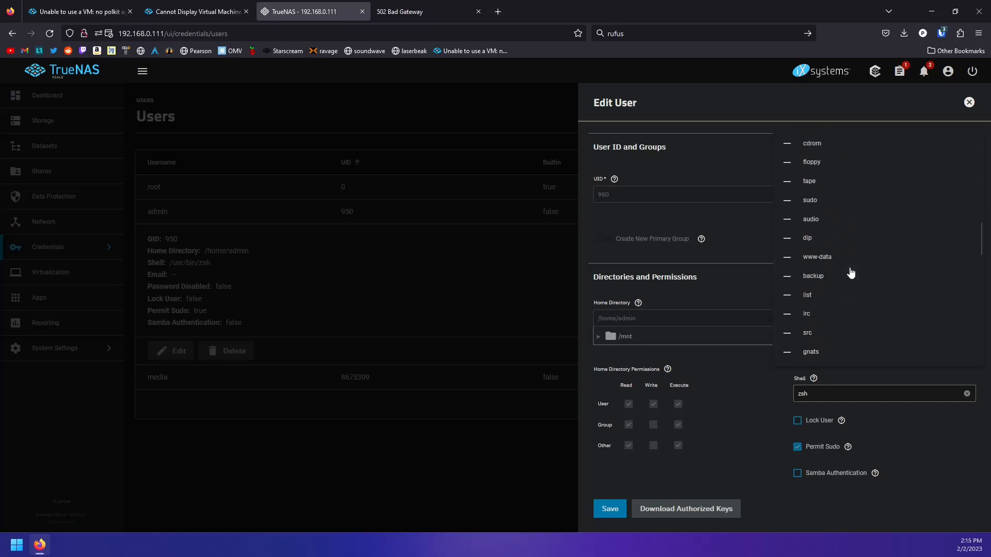
scroll(849, 272, up, 10)
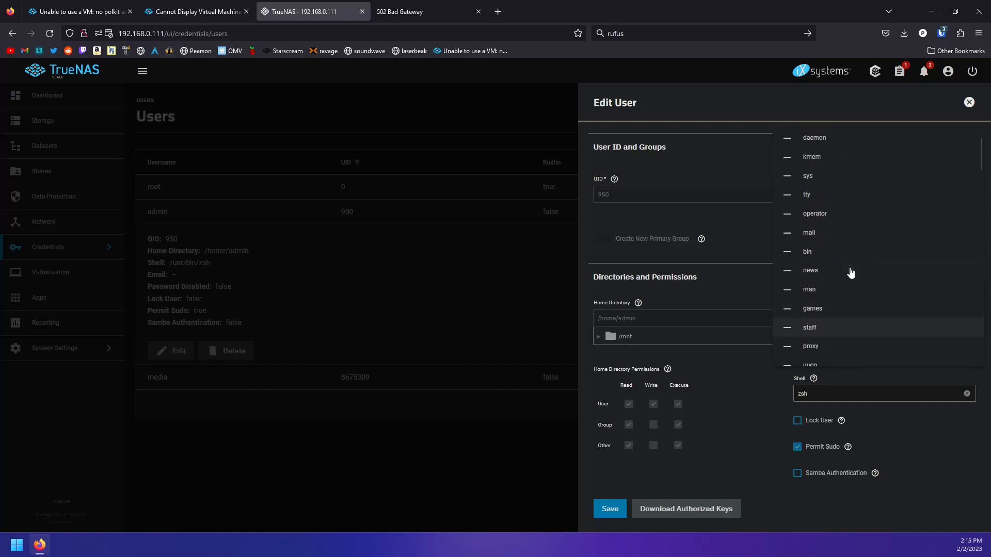
click(622, 509)
click(621, 510)
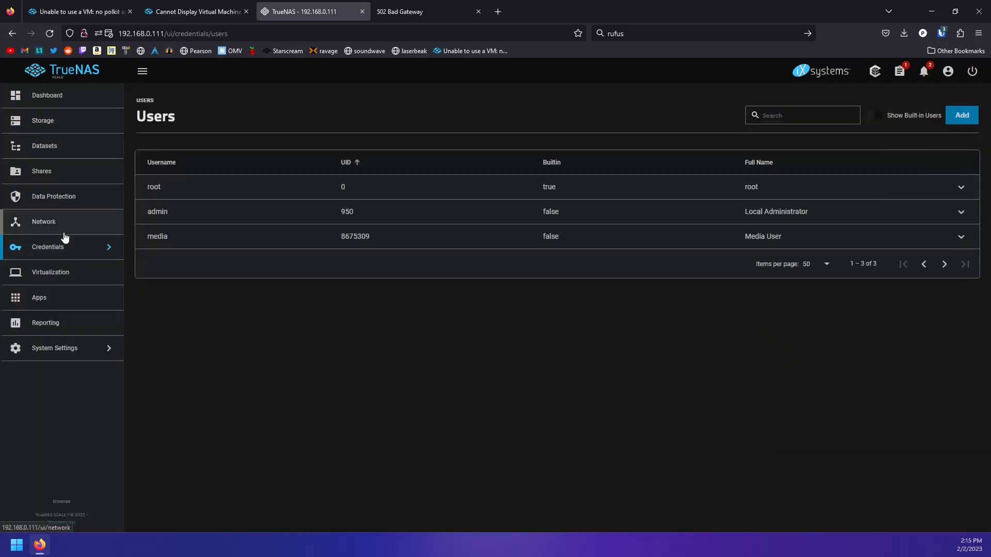
Delete the podman VM with its data, typing podman to confirm
click(45, 274)
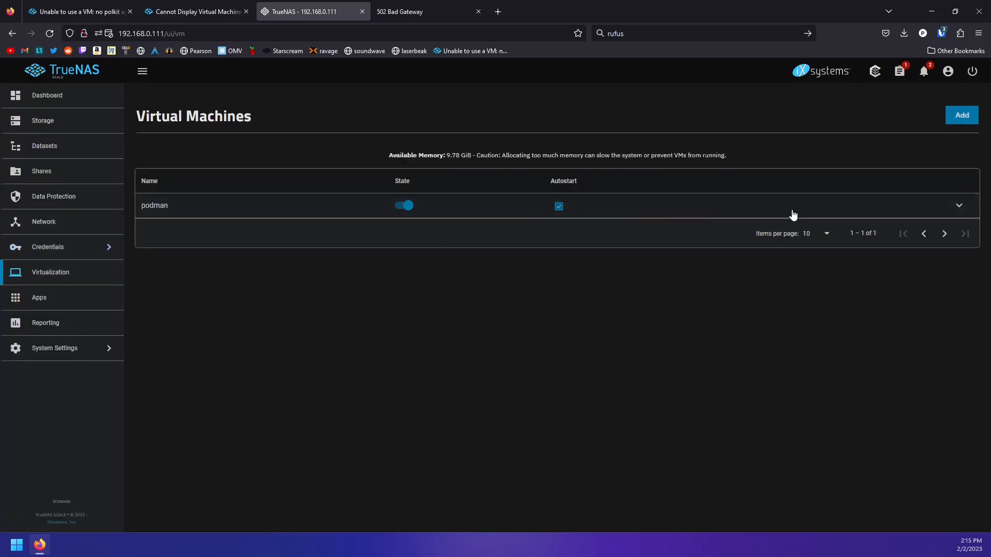
click(960, 209)
click(390, 364)
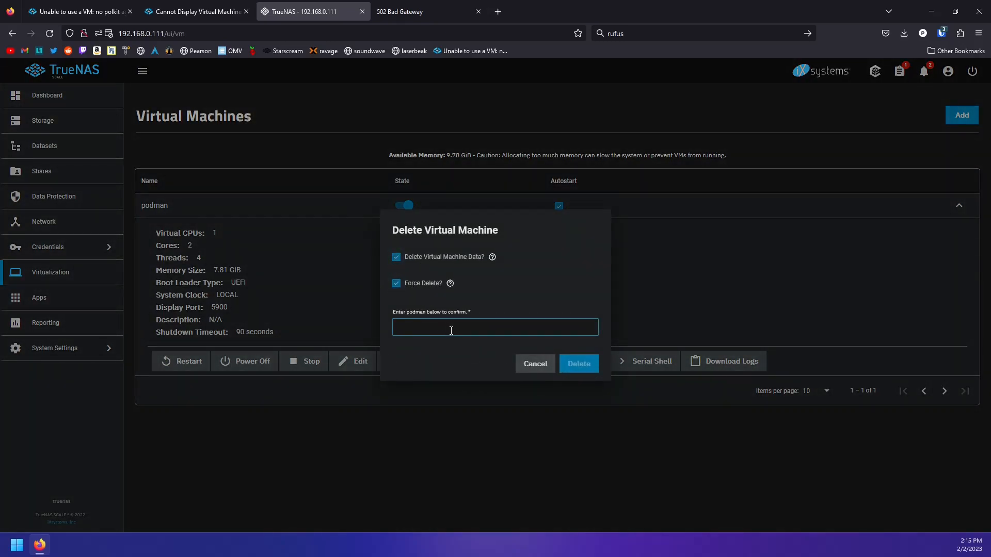
text(podman)
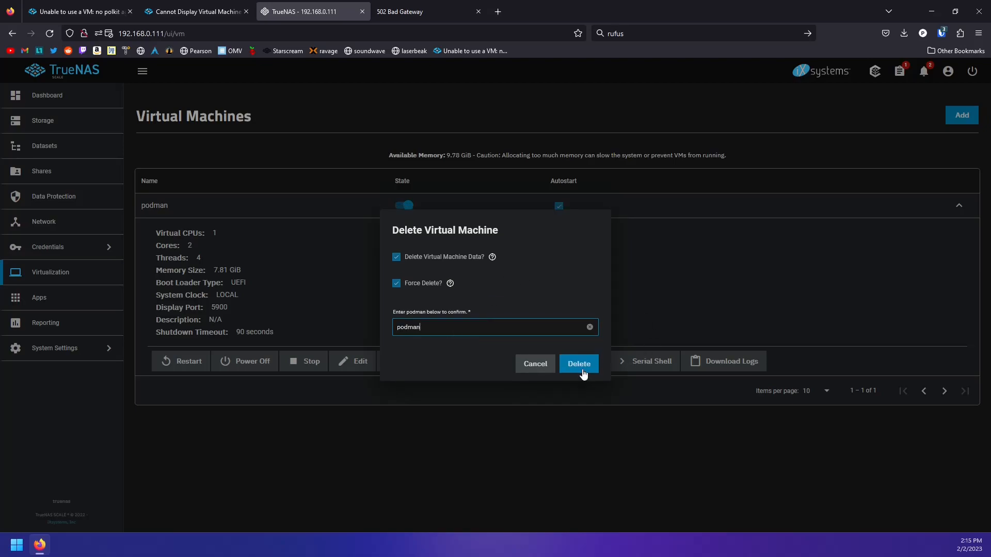
click(581, 368)
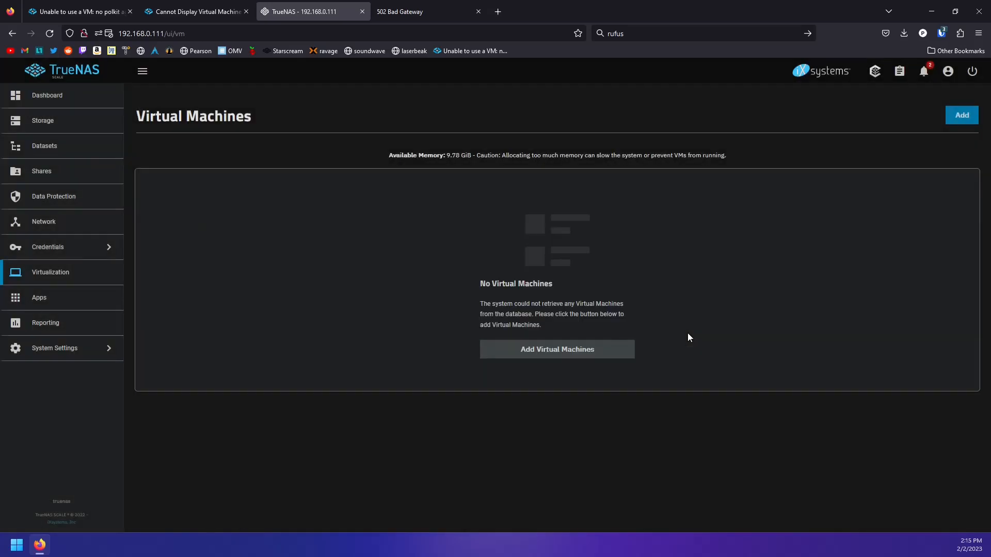
Start a new Linux virtual machine named 'podman'
click(570, 355)
click(668, 205)
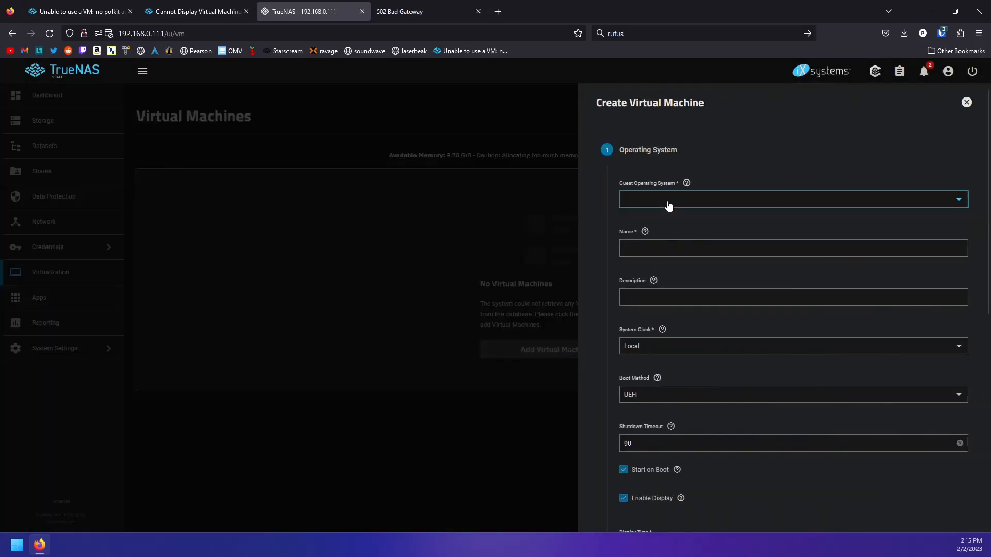
click(652, 221)
click(657, 248)
text(podman)
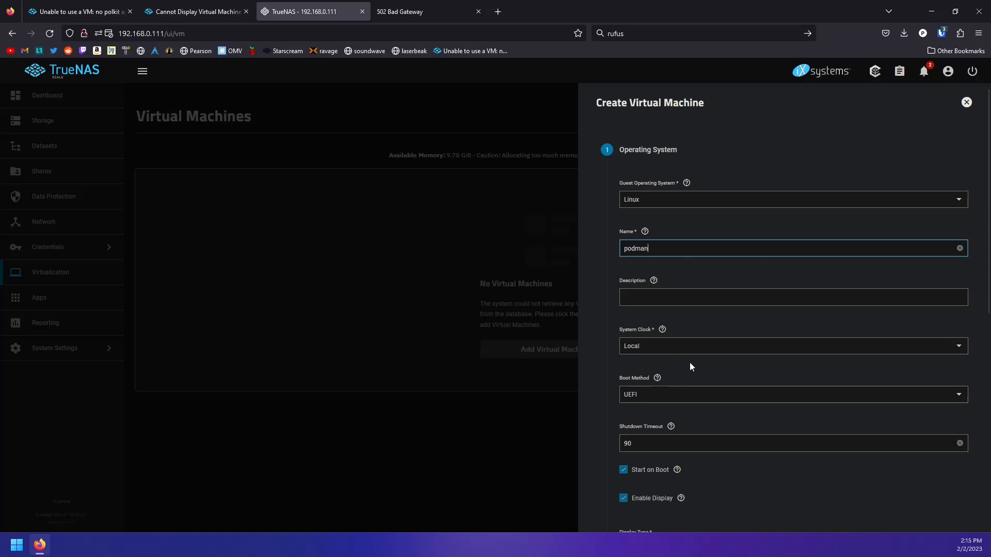
scroll(685, 368, down, 3)
click(635, 510)
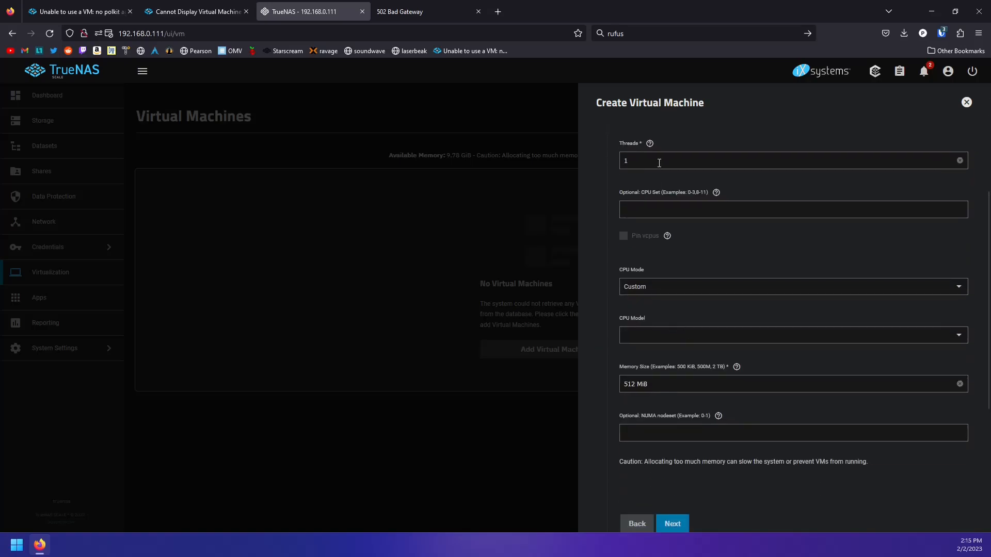
Give the VM 2 cores, Host Passthrough CPU mode and 8000 MiB of memory
scroll(661, 181, up, 1)
click(637, 164)
text(2)
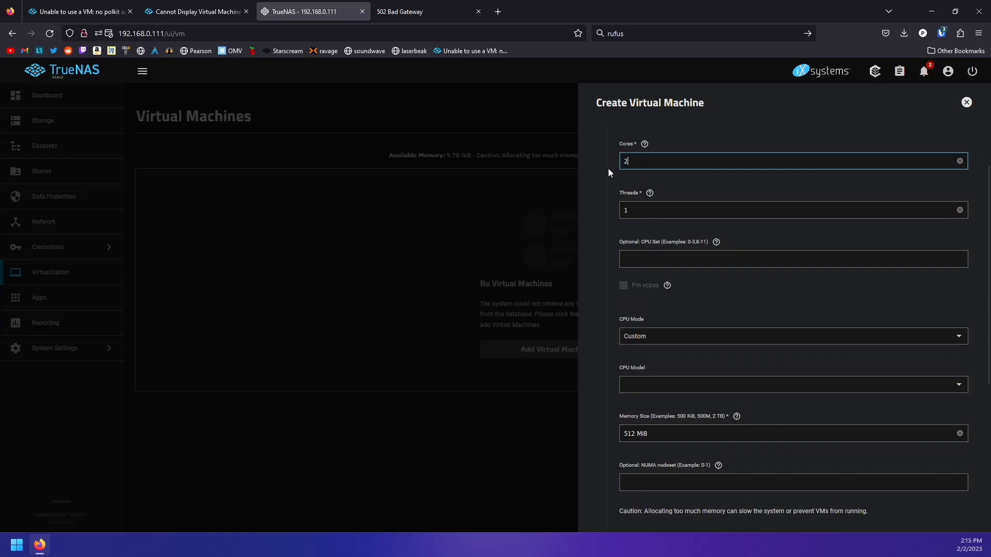
key(Tab)
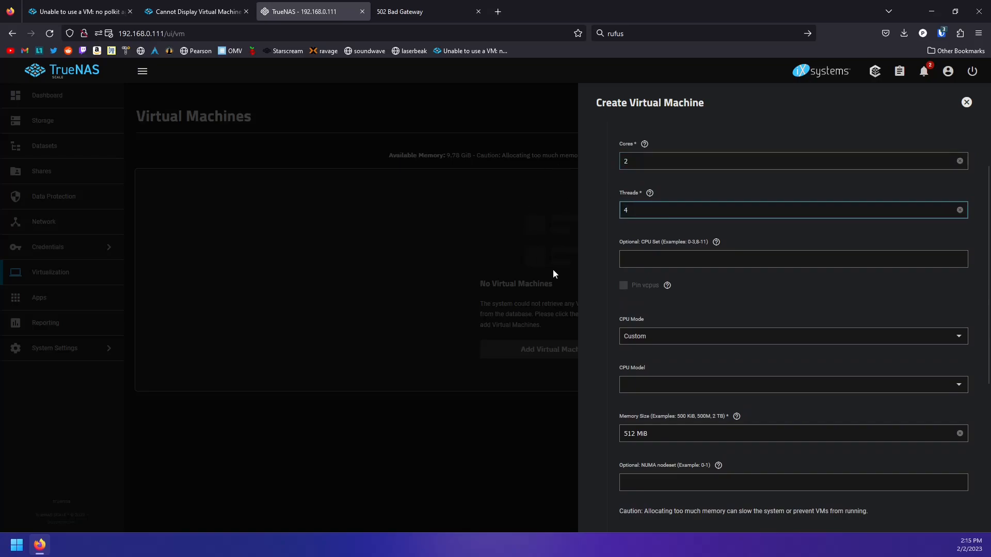
click(680, 333)
click(669, 373)
scroll(640, 317, down, 2)
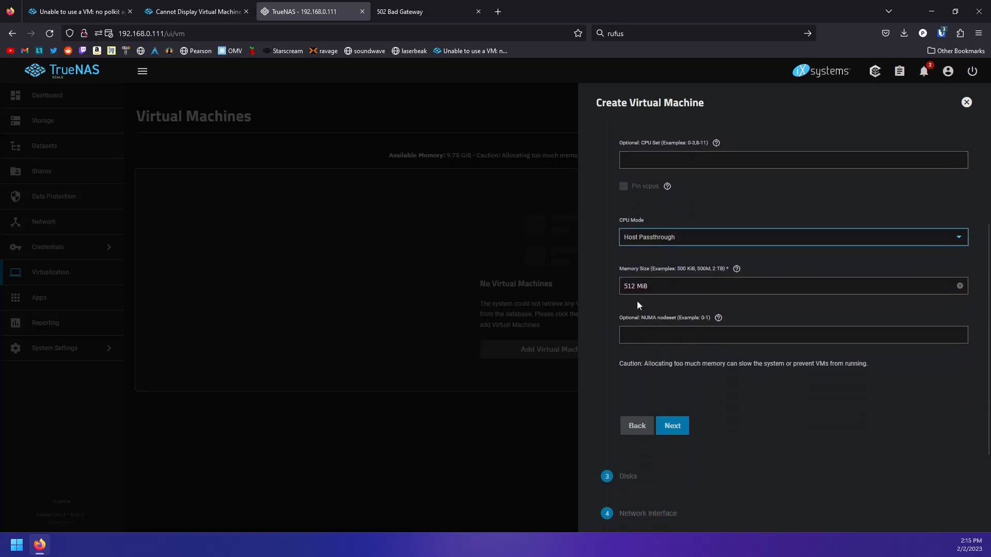
double_click(635, 286)
text(8000)
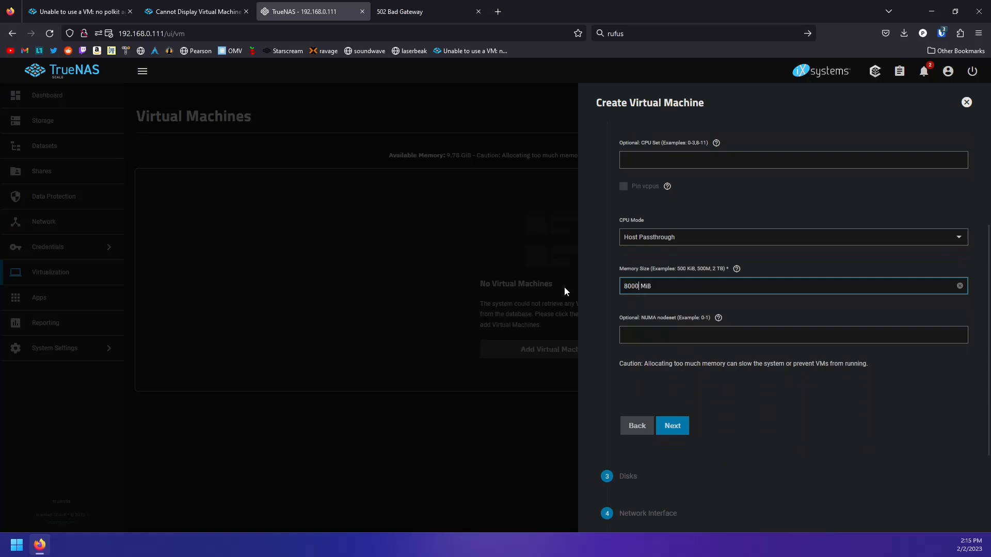
click(684, 431)
Add a 50 GiB VirtIO disk stored on tank0/vm_storage
click(649, 191)
click(629, 212)
click(656, 240)
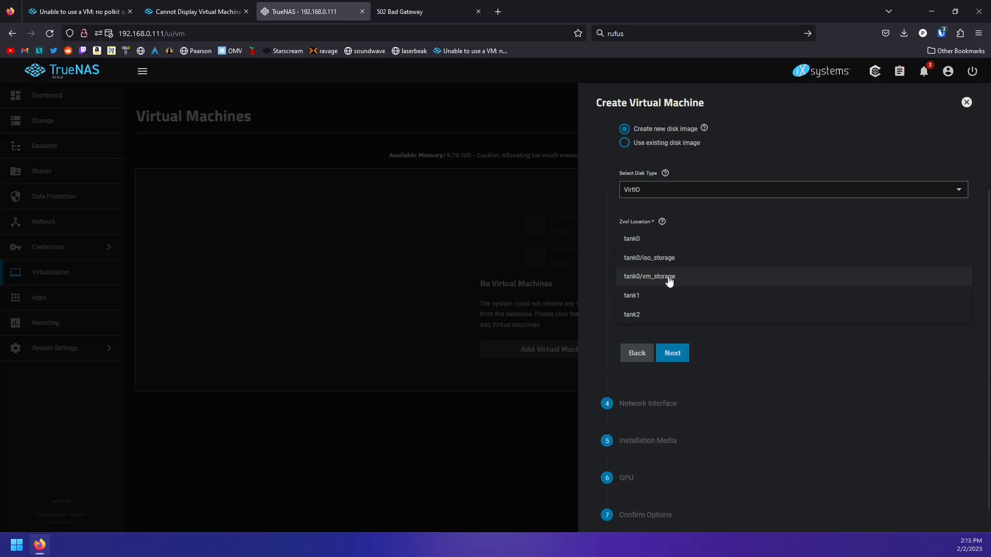
click(669, 277)
double_click(627, 287)
text(50)
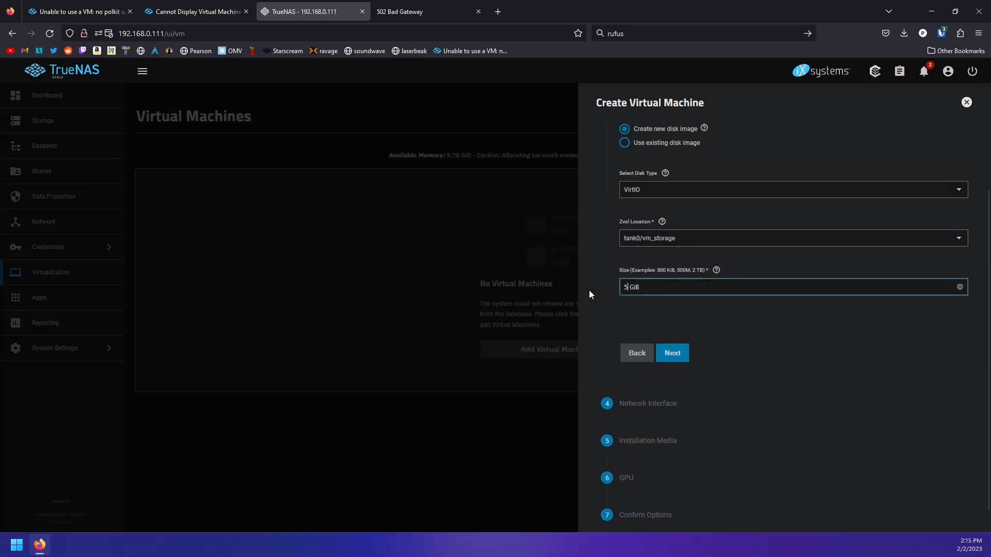
click(674, 354)
Use a VirtIO network adapter attached to br0
click(667, 185)
click(665, 199)
click(665, 275)
click(663, 277)
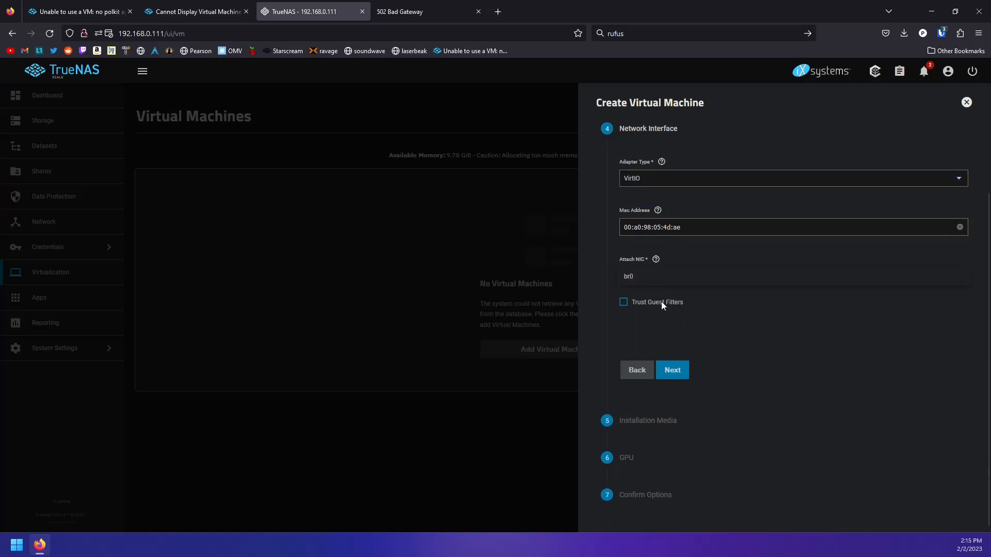
click(676, 368)
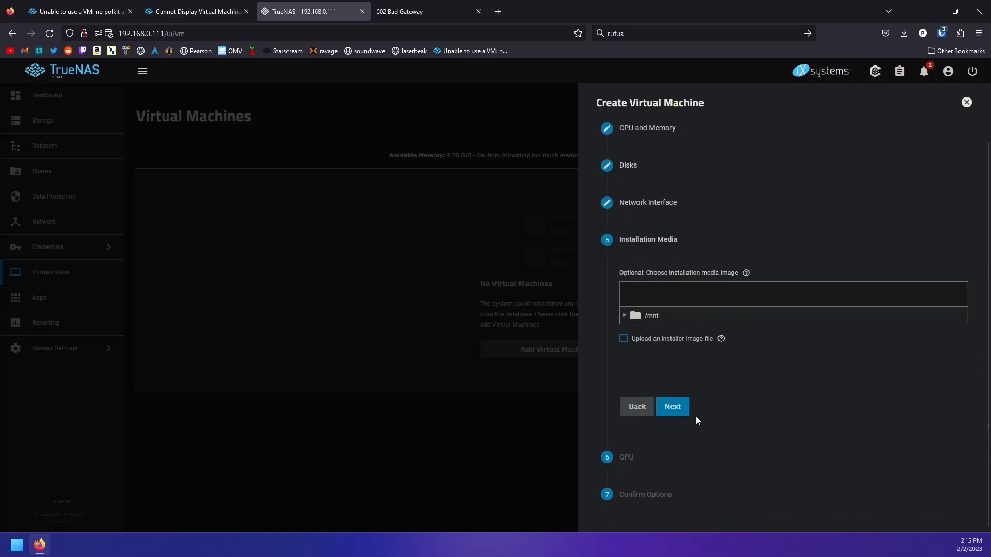
Choose the installer ISO from /mnt/tank0/iso_storage as installation media
click(624, 315)
click(647, 331)
double_click(636, 331)
double_click(658, 333)
click(687, 353)
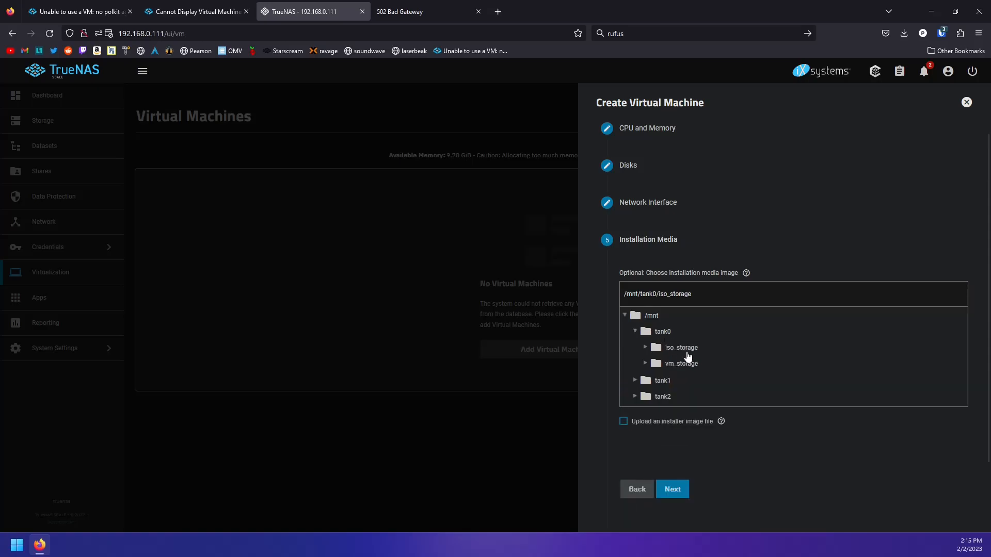
double_click(687, 354)
click(691, 367)
Save the podman VM and start it
click(682, 500)
click(683, 443)
click(680, 484)
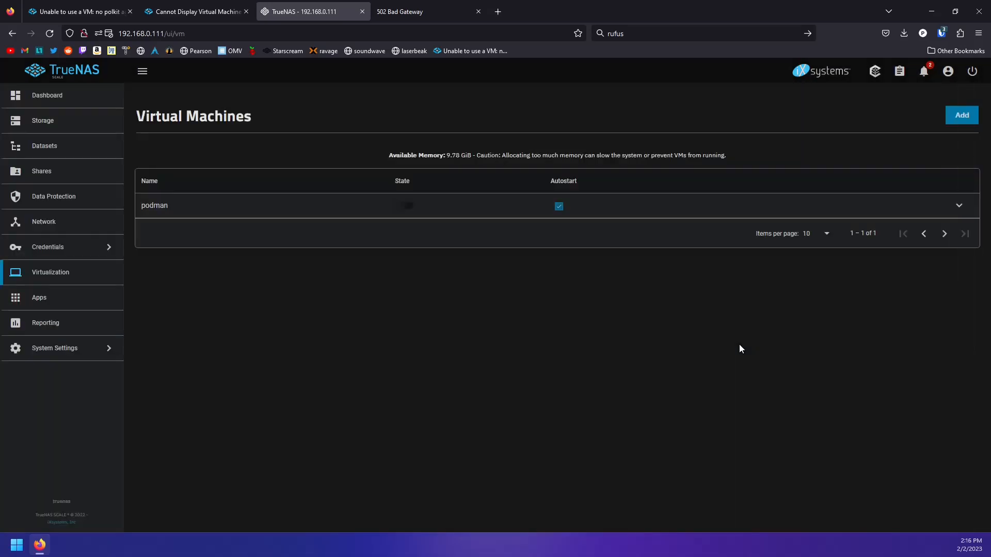
click(405, 206)
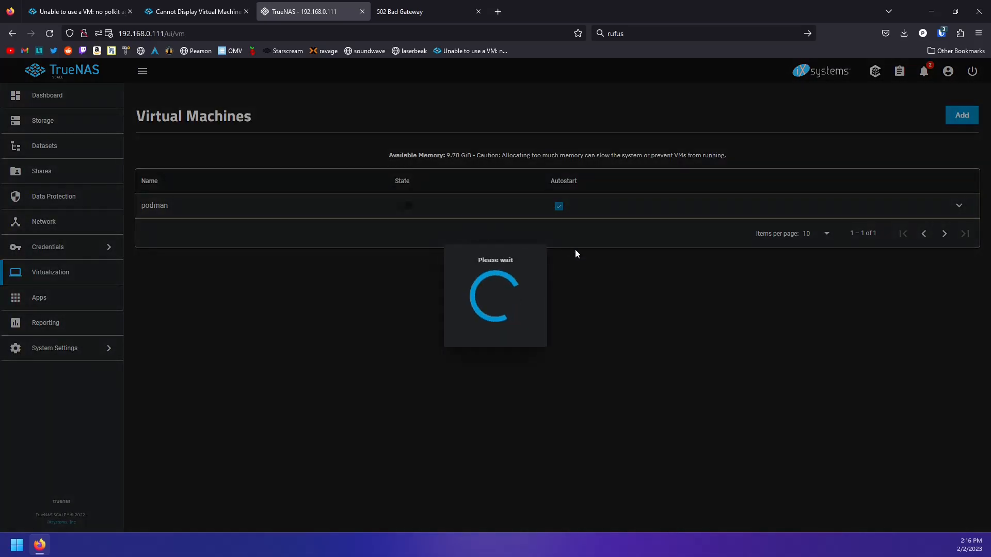
Try the podman VM's graphical display, which fails with 502 Bad Gateway, and close it
click(958, 206)
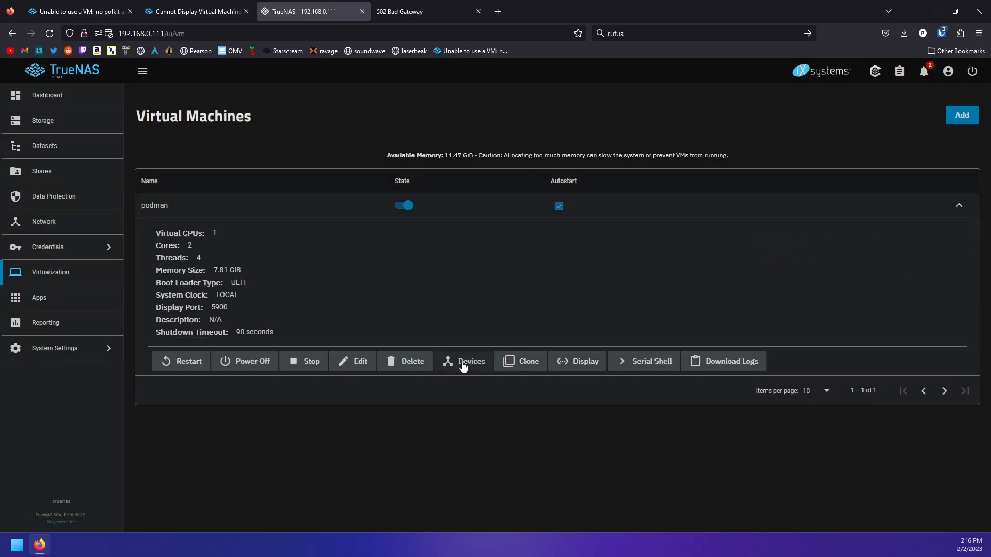
click(563, 367)
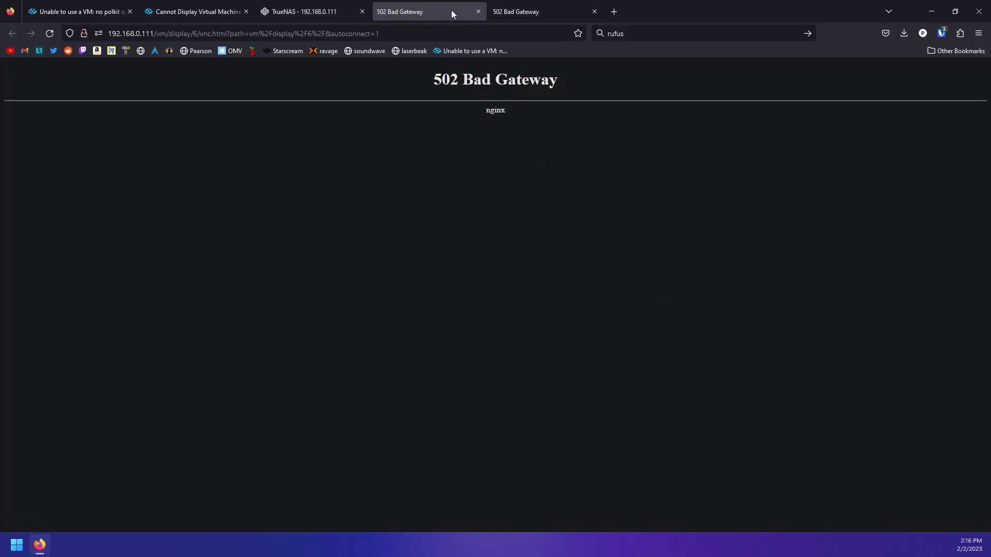
middle_click(408, 11)
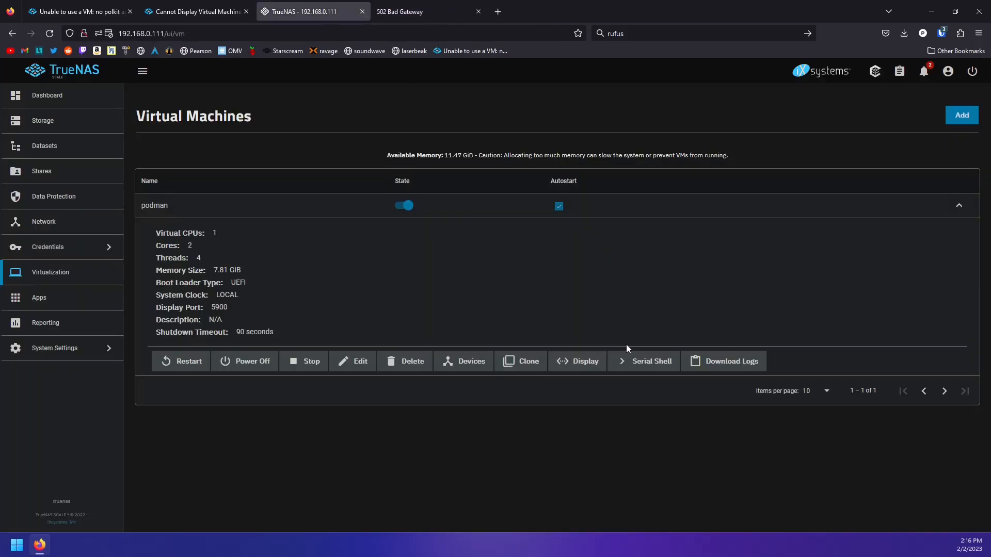
Use the serial console to stop the boot countdown on the AlmaLinux 9.1 install entry
click(629, 361)
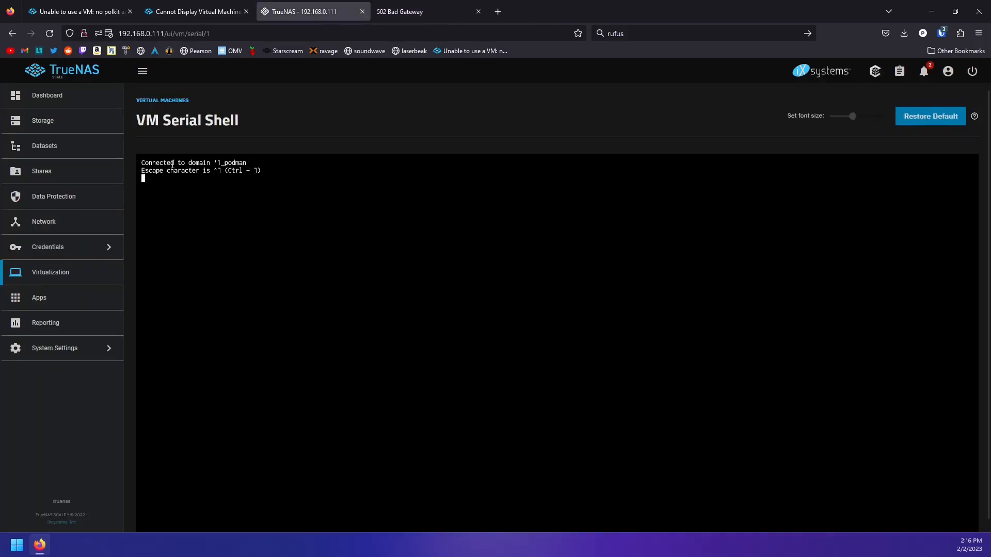
key(Down)
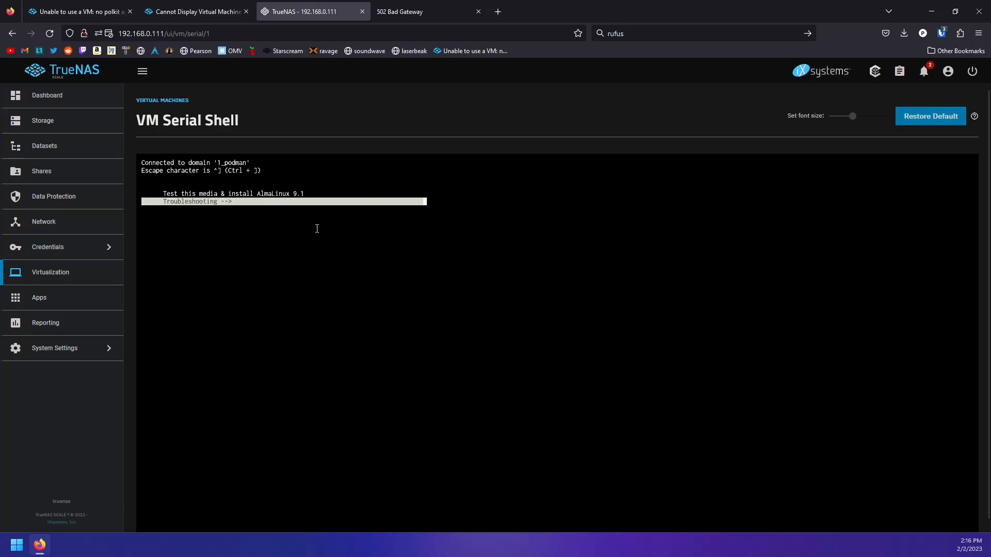
key(Up)
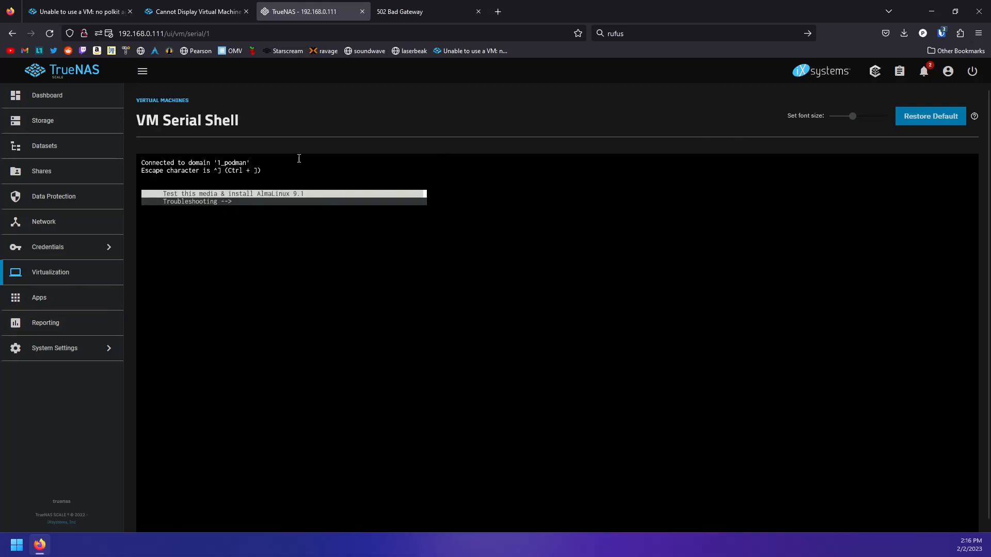
click(409, 7)
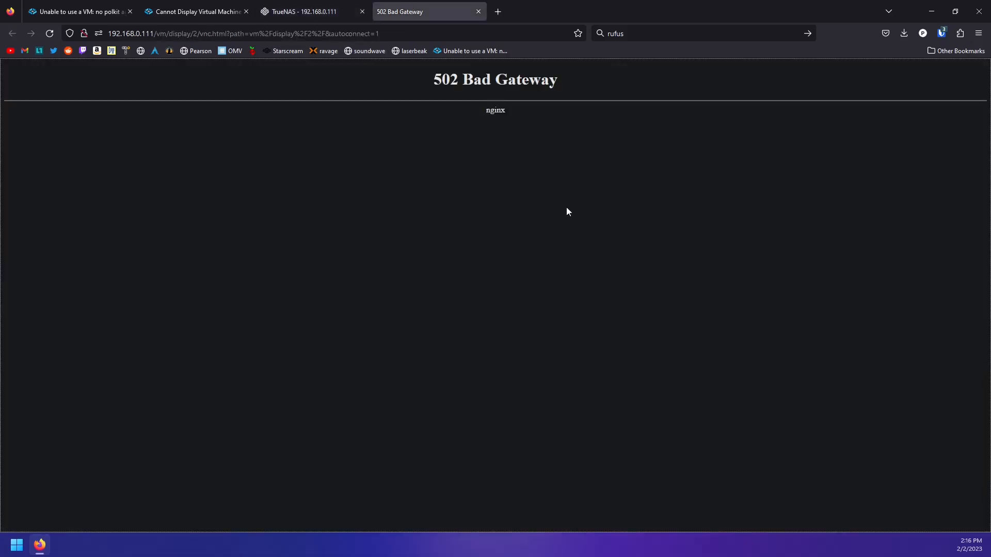
click(310, 12)
Read the fix post in the Cannot Display Virtual Machine forum thread
click(196, 12)
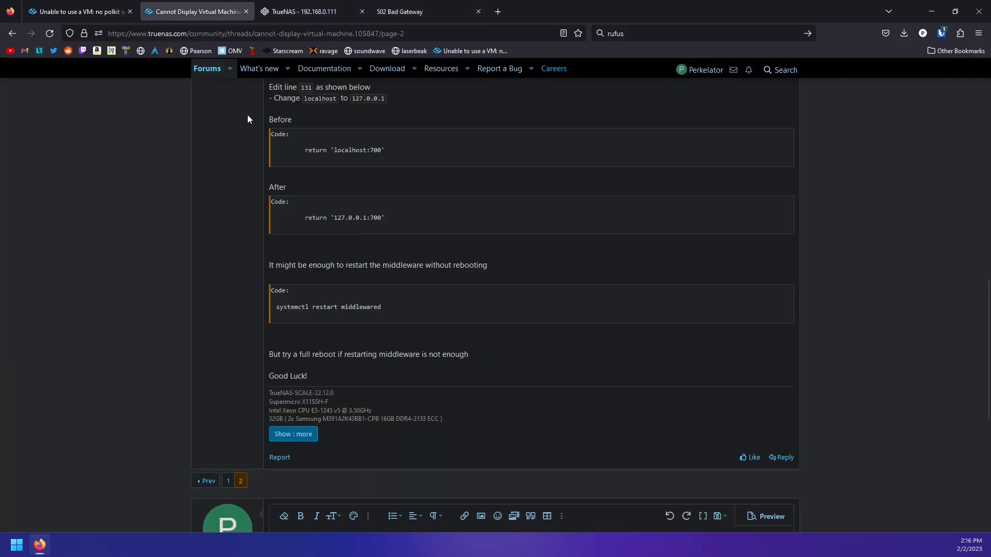
scroll(507, 371, up, 10)
scroll(506, 394, down, 6)
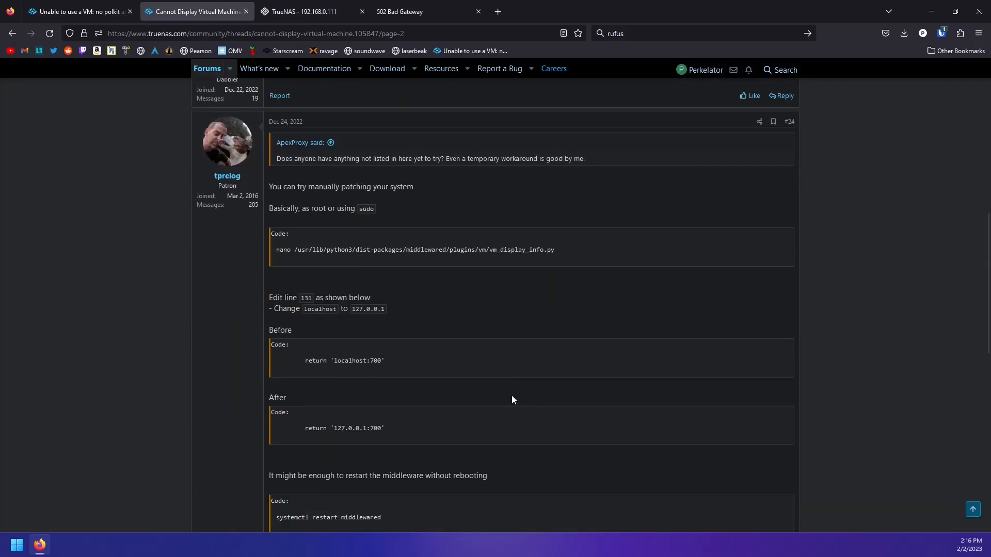
scroll(505, 396, up, 3)
drag(312, 229, 268, 227)
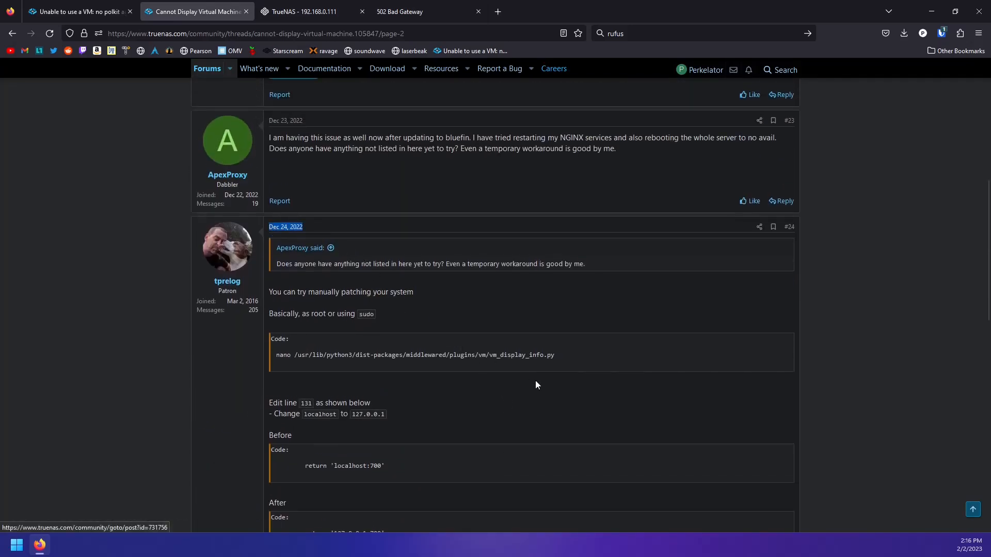
scroll(594, 377, down, 4)
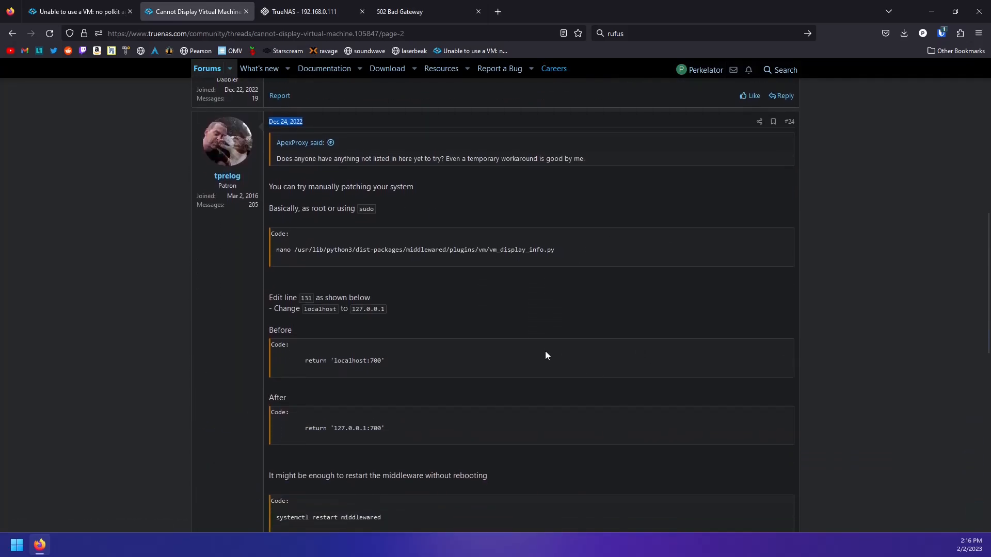
scroll(593, 330, down, 6)
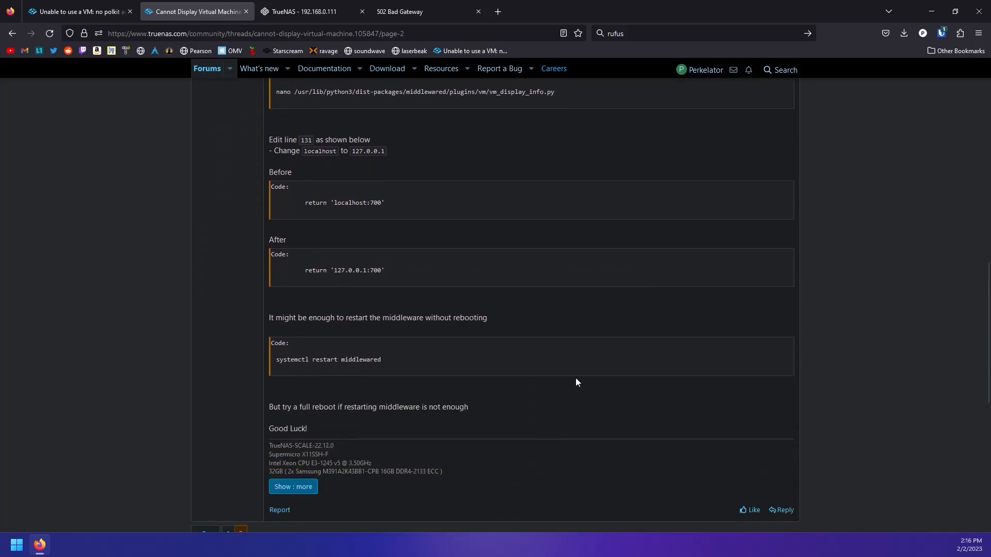
scroll(576, 378, up, 8)
drag(268, 239, 414, 240)
click(577, 393)
scroll(596, 365, down, 12)
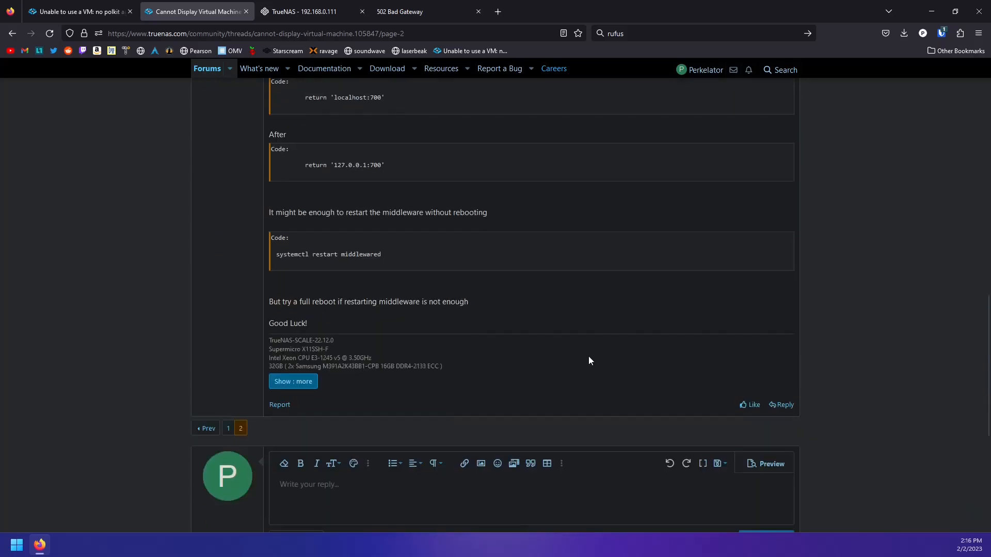
Open System Settings > Shell in the TrueNAS web interface
click(305, 12)
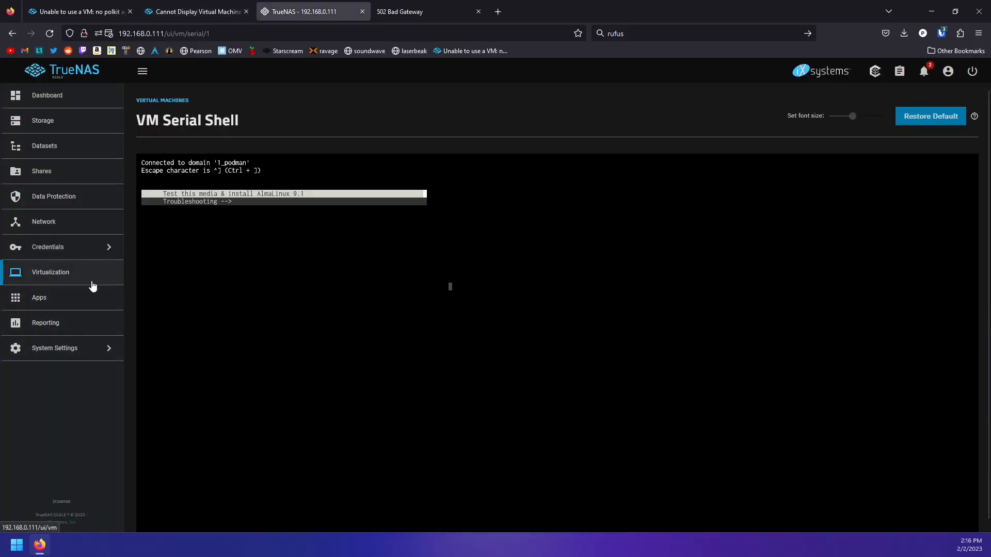
click(58, 349)
click(147, 226)
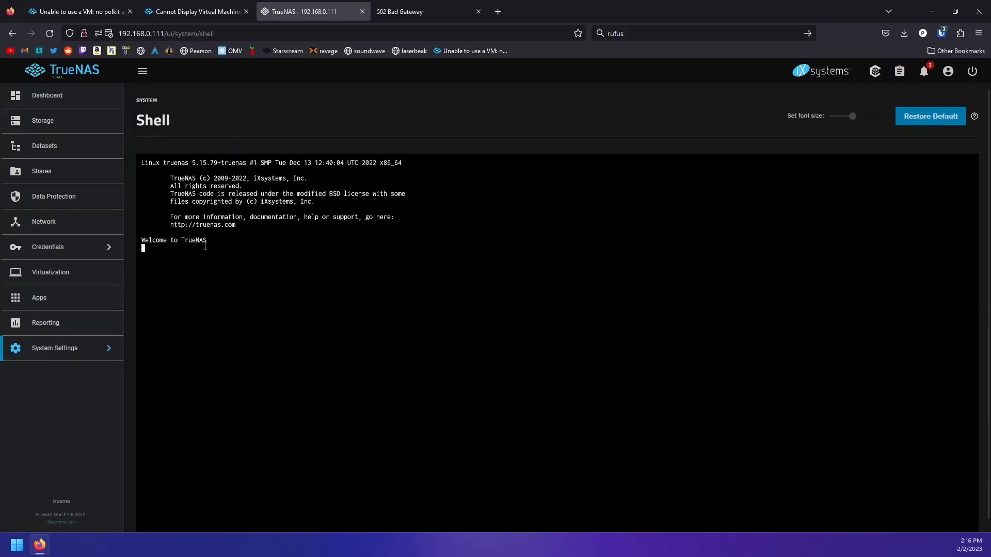
click(411, 12)
Copy the post's nano command for vm_display_info.py
click(207, 11)
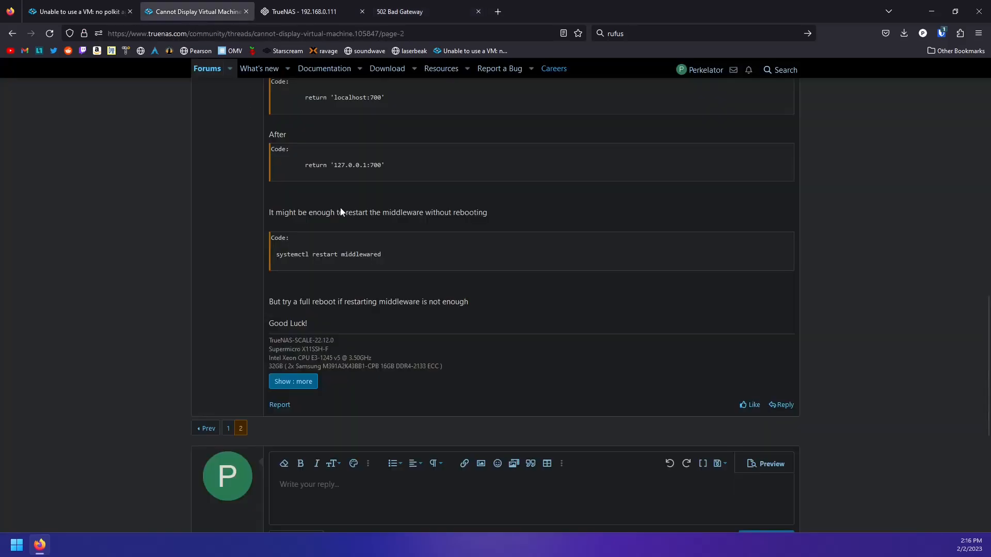
scroll(438, 358, up, 5)
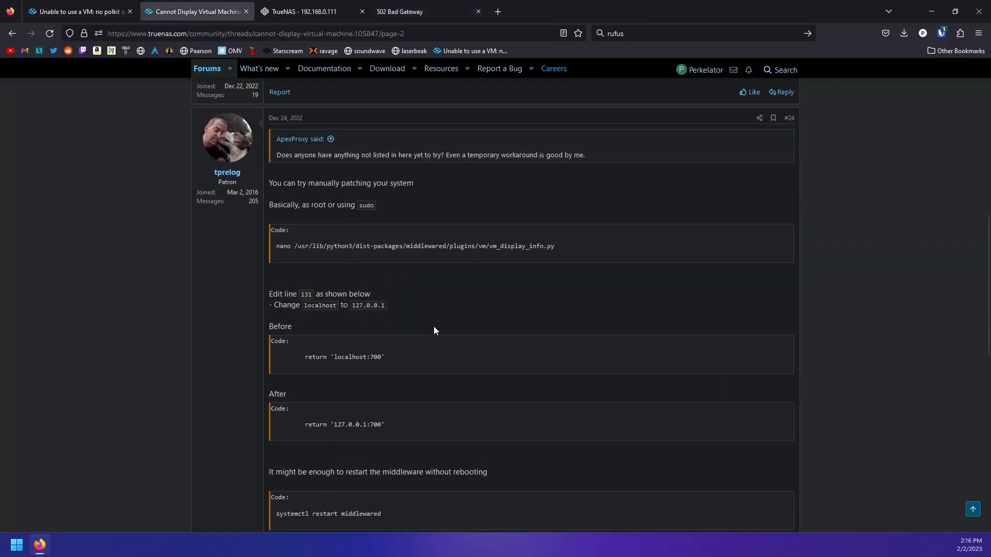
drag(562, 254, 277, 252)
click(533, 270)
drag(590, 255, 273, 253)
right_click(315, 250)
click(357, 267)
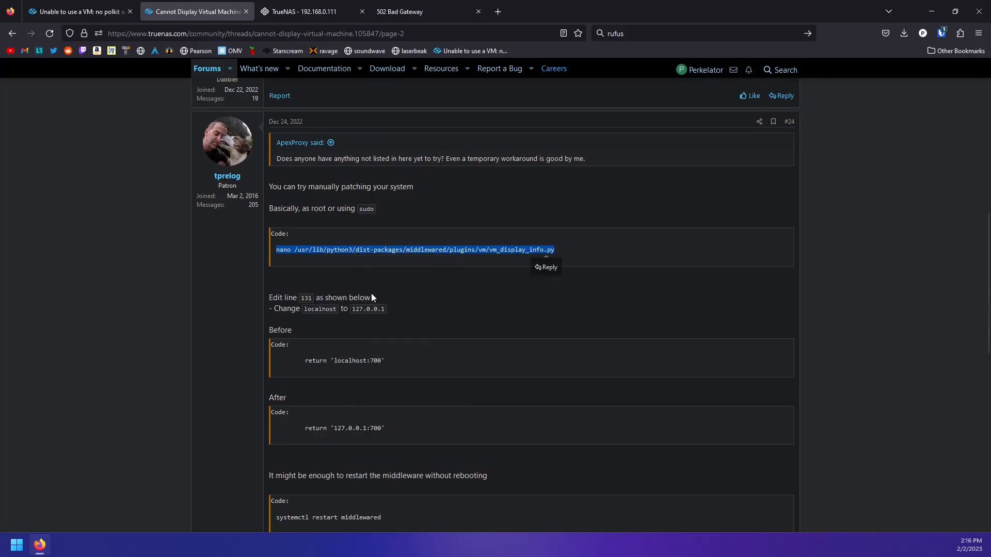
Enter 'sudo' followed by the pasted nano command in the Shell
click(310, 13)
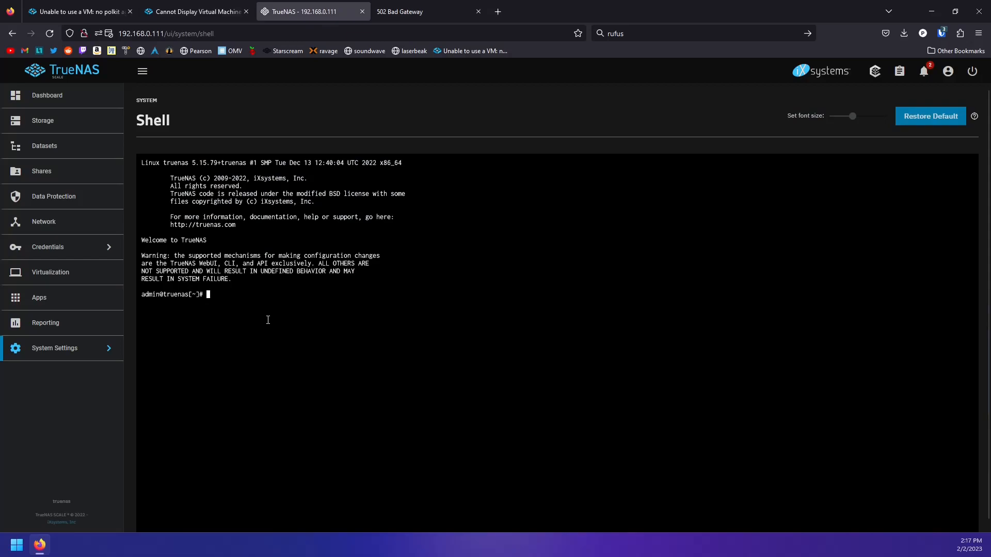
text(sudo)
key(ctrl+v)
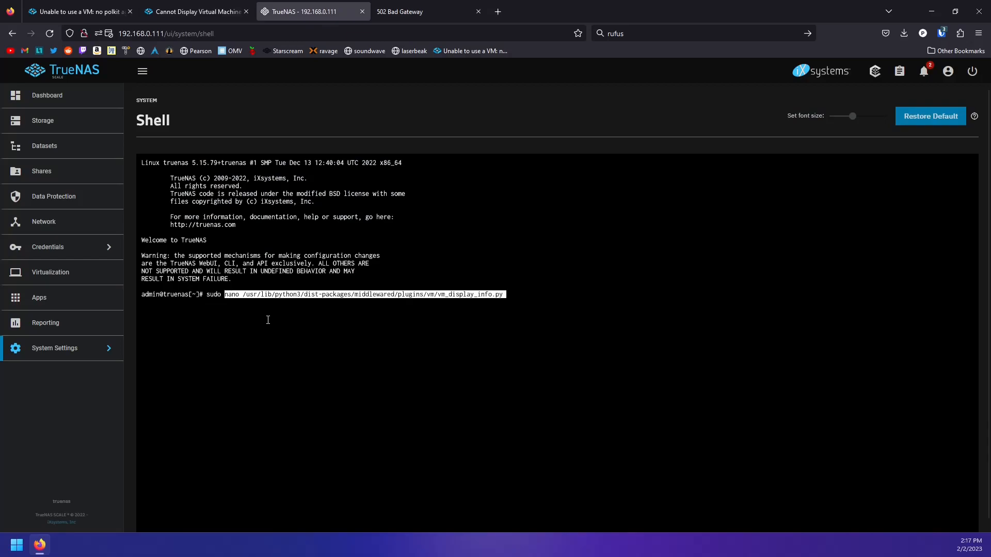
right_click(268, 320)
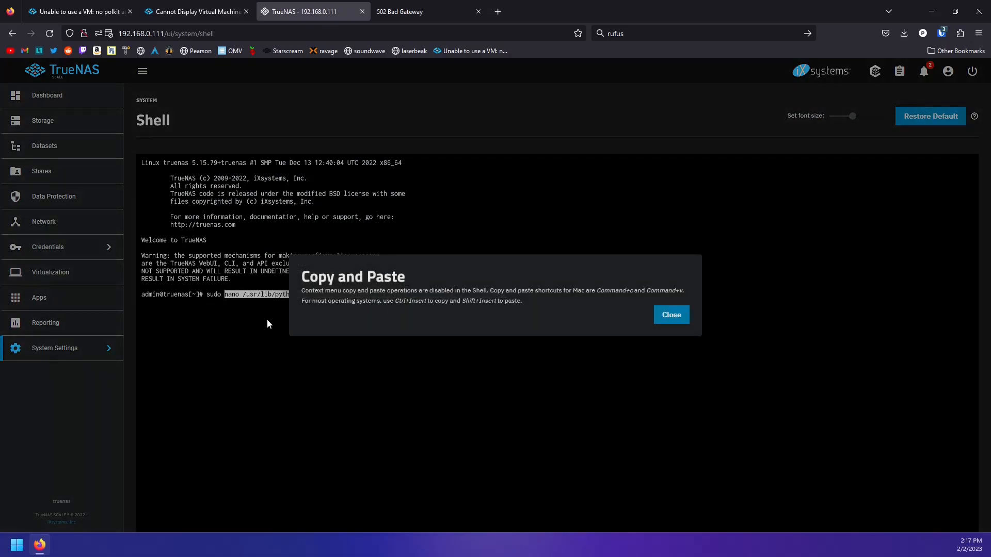
click(671, 316)
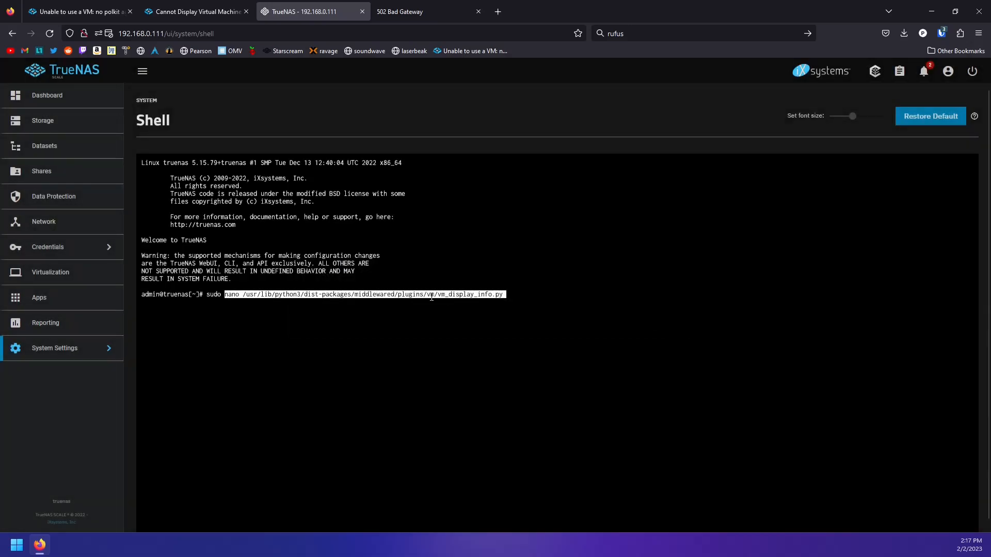
click(432, 296)
Add the --linenumbers option and run the command with the admin password
key(Left)
key(Left)
key(Left)
key(Left)
key(Left)
key(Left)
key(Left)
key(Left)
key(Left)
key(Left)
key(Left)
key(Left)
key(Left)
key(Left)
key(Left)
key(Left)
key(Left)
key(Left)
key(Left)
key(Left)
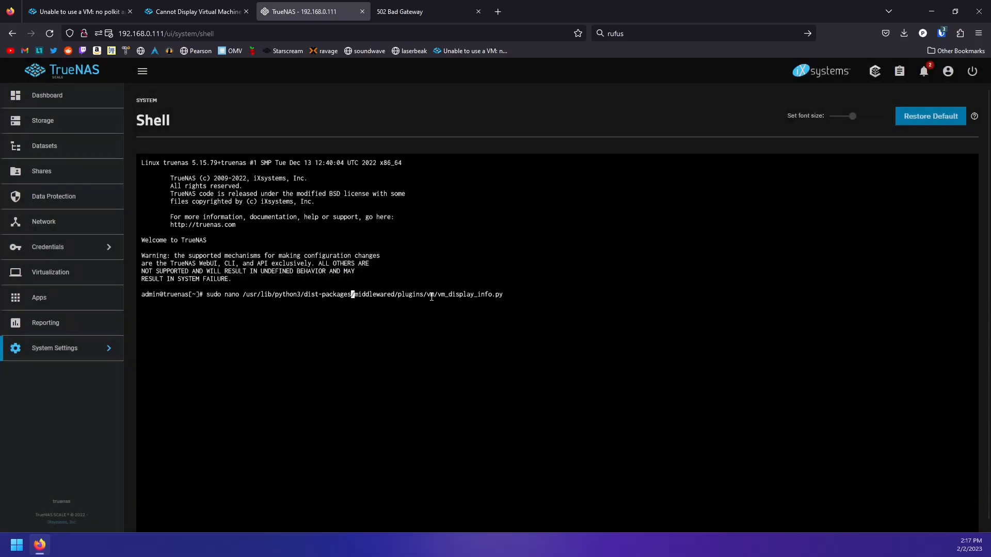
text(--LINENUB)
key(BackSpace)
key(BackSpace)
key(BackSpace)
key(BackSpace)
key(BackSpace)
key(BackSpace)
key(BackSpace)
text(linenumbers)
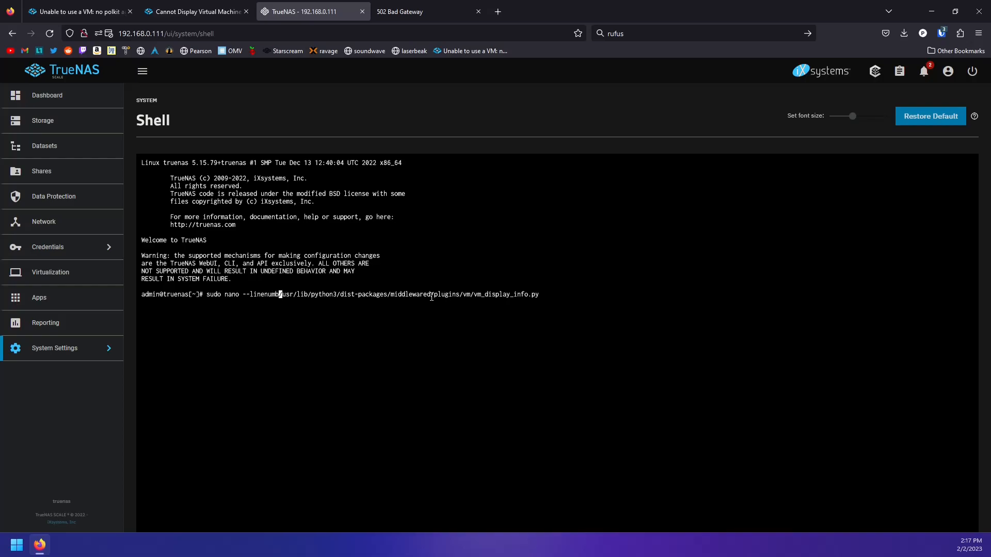
key(Return)
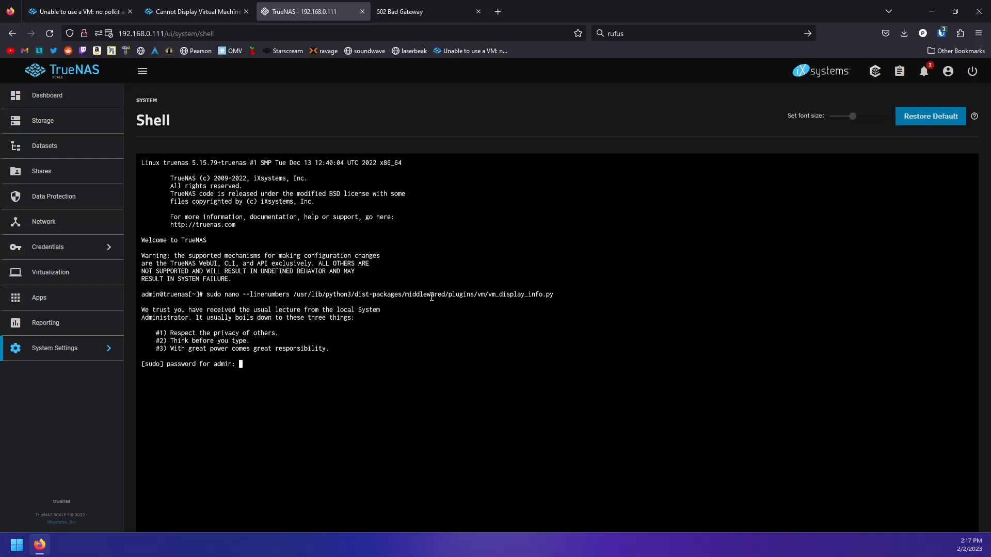
key(Return)
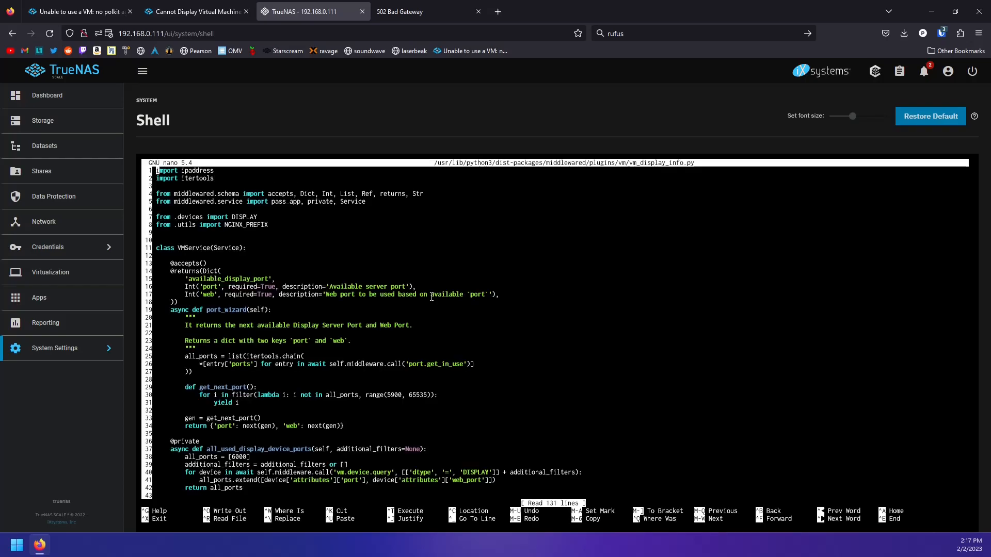
Replace 'localhost' with 127.0.0.1 on line 131 of vm_display_info.py
scroll(525, 339, down, 20)
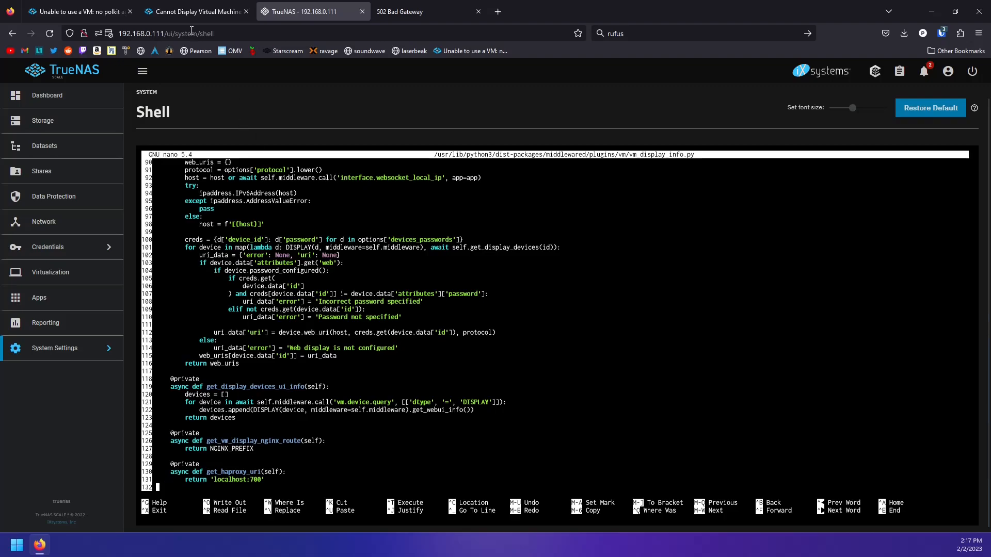
click(198, 12)
scroll(349, 417, down, 3)
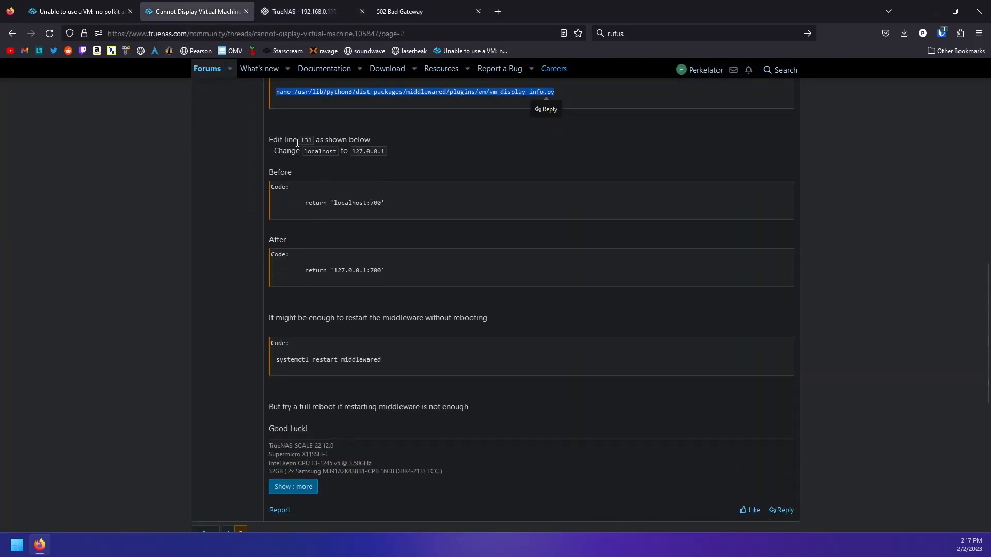
click(317, 11)
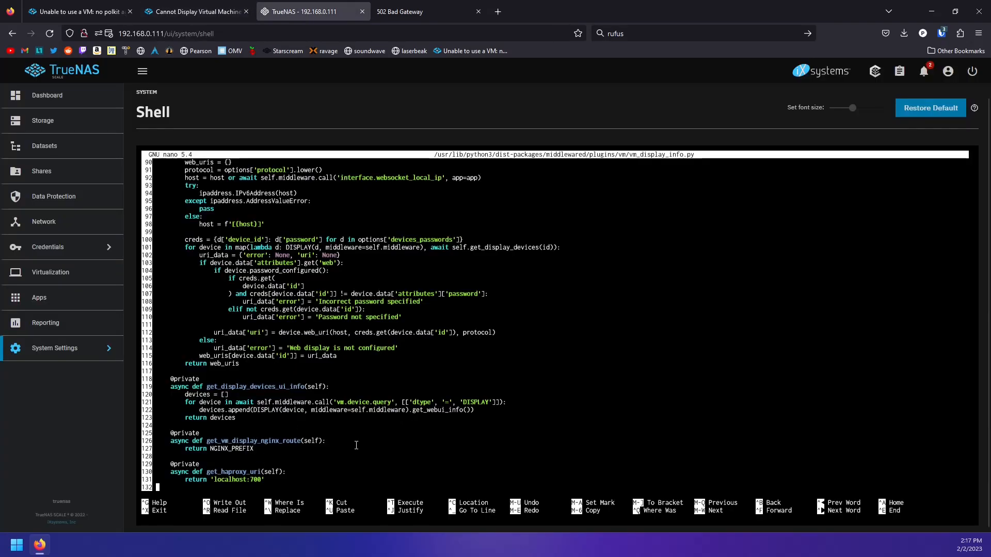
key(Right)
key(Right)
key(Right)
key(Right)
key(Right)
key(Right)
key(Right)
key(Right)
key(Right)
key(Right)
key(Right)
key(Right)
key(Right)
key(Right)
key(Right)
key(Right)
key(Right)
key(Right)
key(Right)
key(Right)
key(BackSpace)
key(BackSpace)
key(BackSpace)
key(BackSpace)
key(BackSpace)
key(BackSpace)
key(BackSpace)
key(BackSpace)
key(BackSpace)
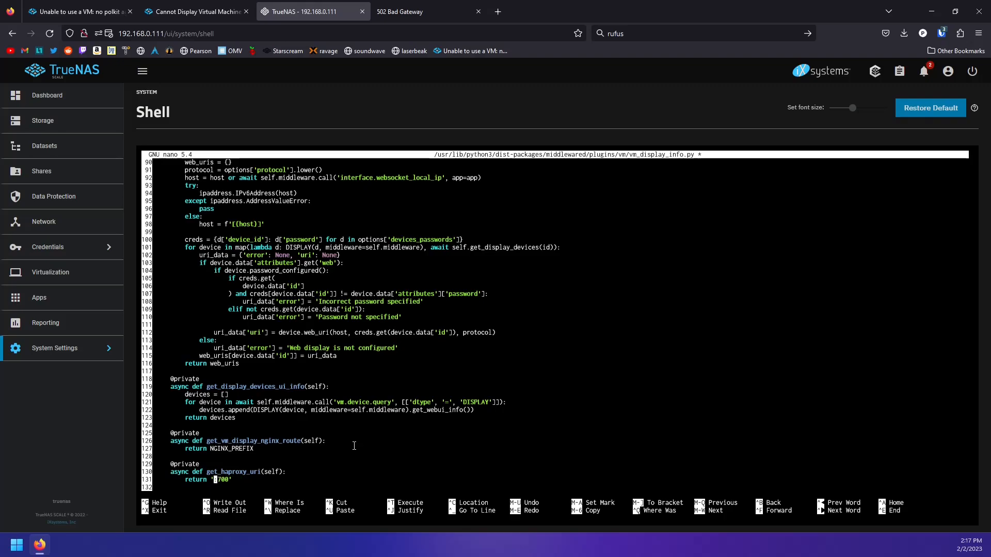
text(127.0.0.1)
Confirm '127.0.0.1:700' matches the forum fix, save the file and exit nano
click(196, 11)
drag(385, 271, 330, 270)
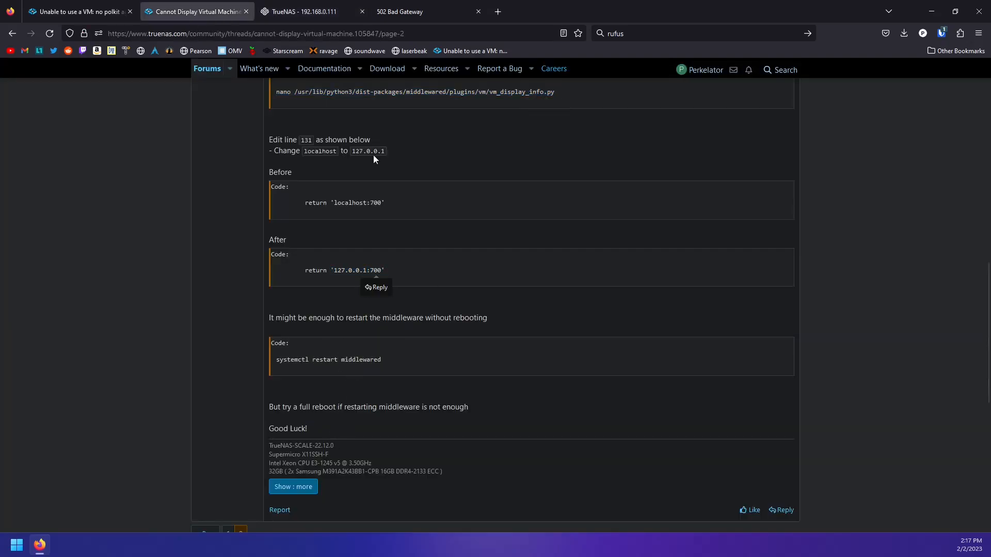
click(304, 11)
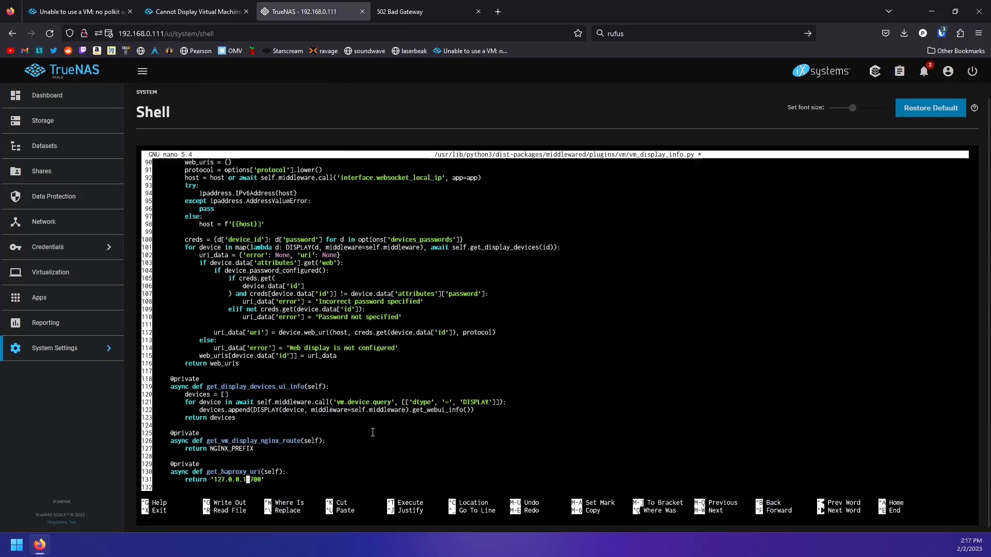
key(ctrl+o)
key(Return)
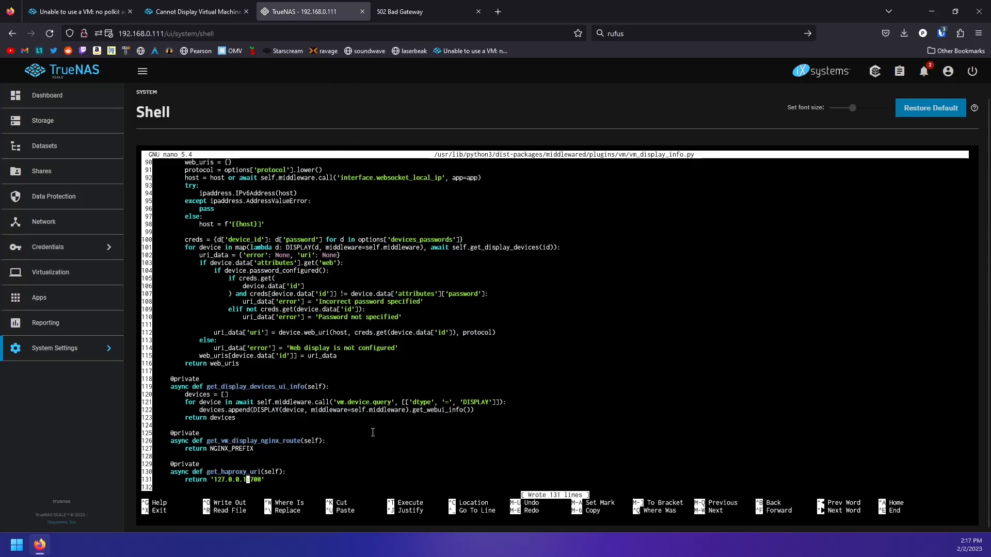
key(ctrl+x)
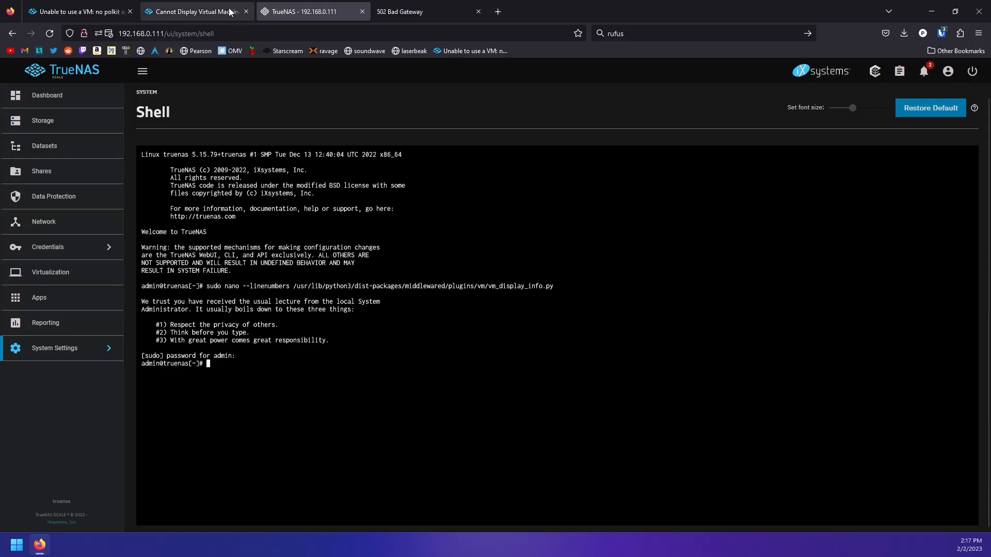
Copy 'systemctl restart middlewared' from the forum post
click(196, 11)
drag(388, 360, 276, 359)
right_click(290, 359)
click(324, 367)
Run the restart command in the Shell with the password, then begin a new 'sudo' line
key(ctrl+Tab)
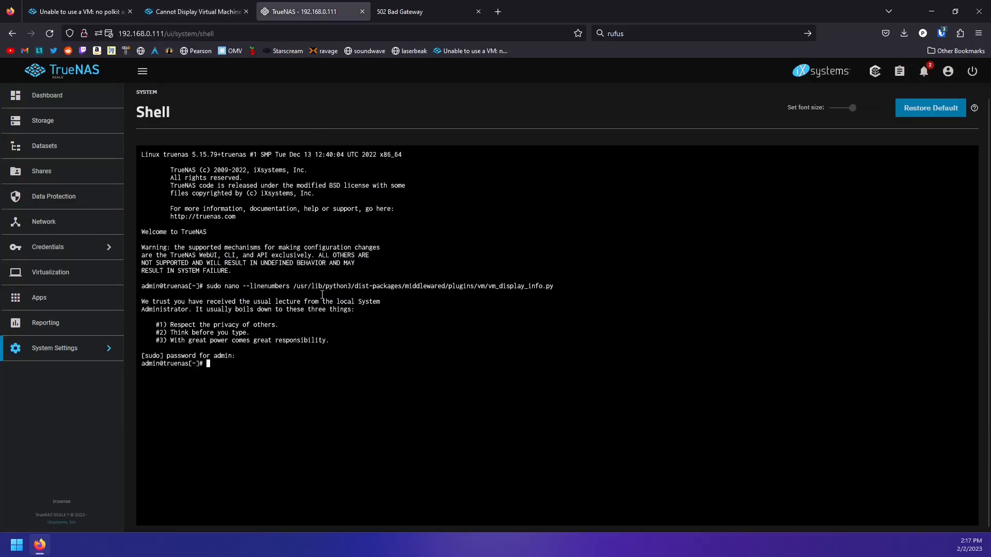
key(ctrl+v)
click(665, 312)
key(ctrl+shift+v)
key(Return)
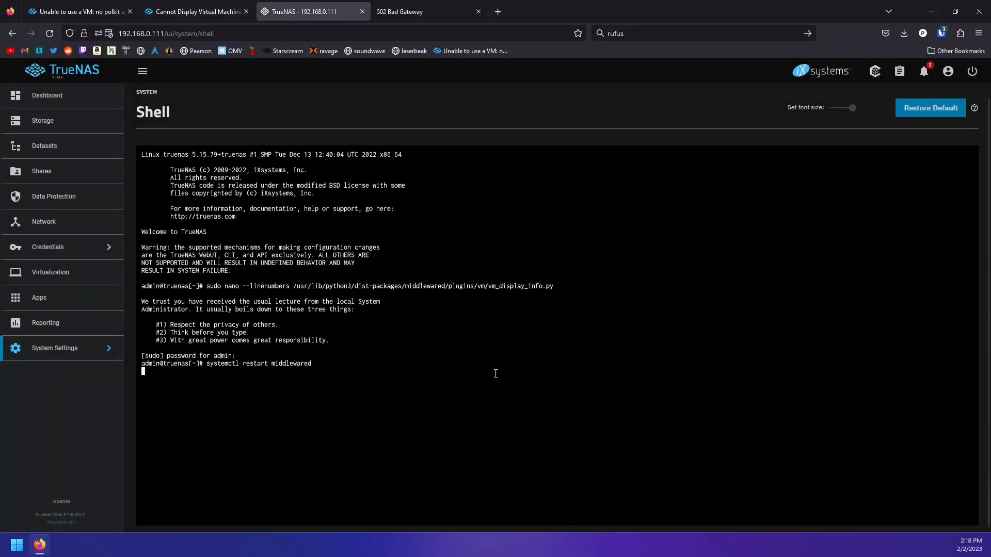
key(Return)
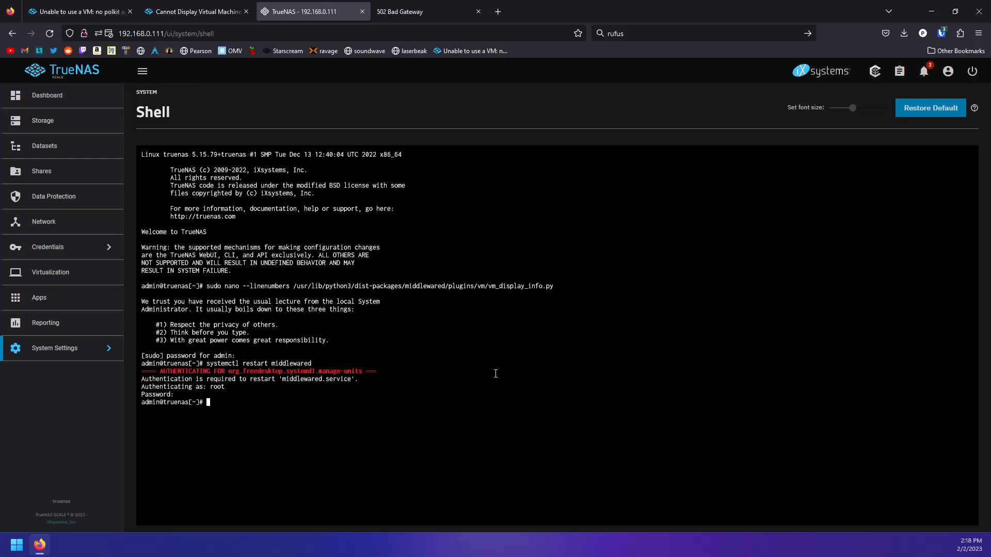
key(BackSpace)
key(BackSpace)
text(sudo)
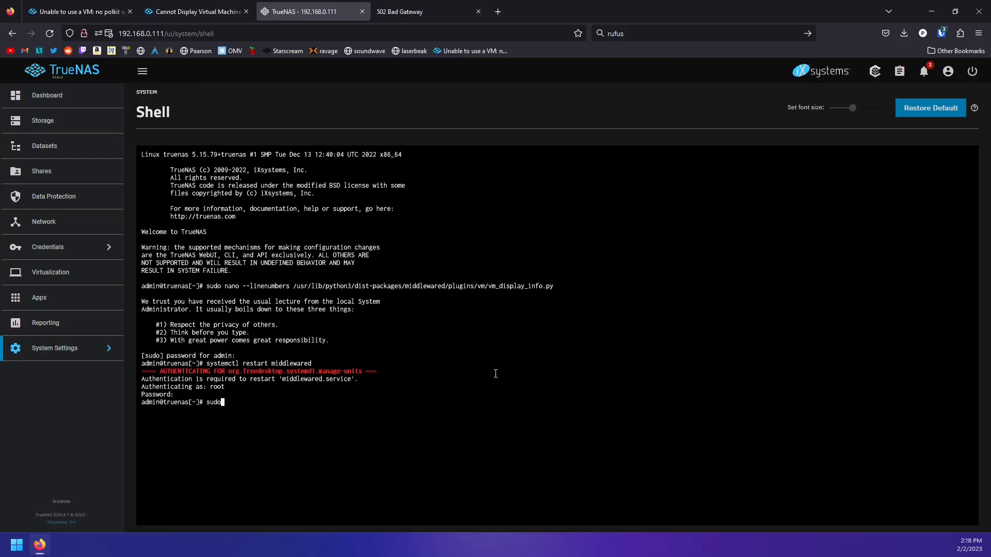
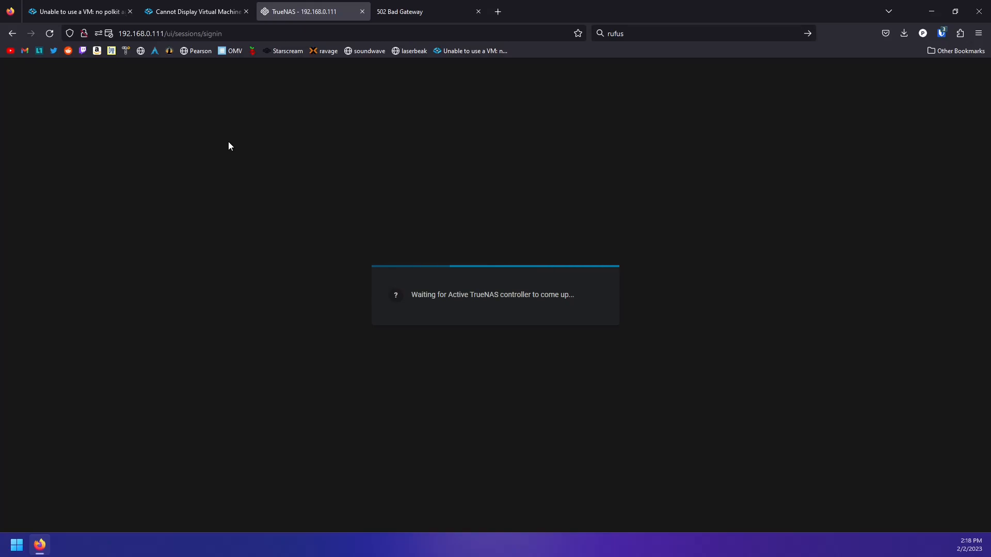
Log back in to TrueNAS SCALE as admin after the expired session
click(422, 13)
click(290, 13)
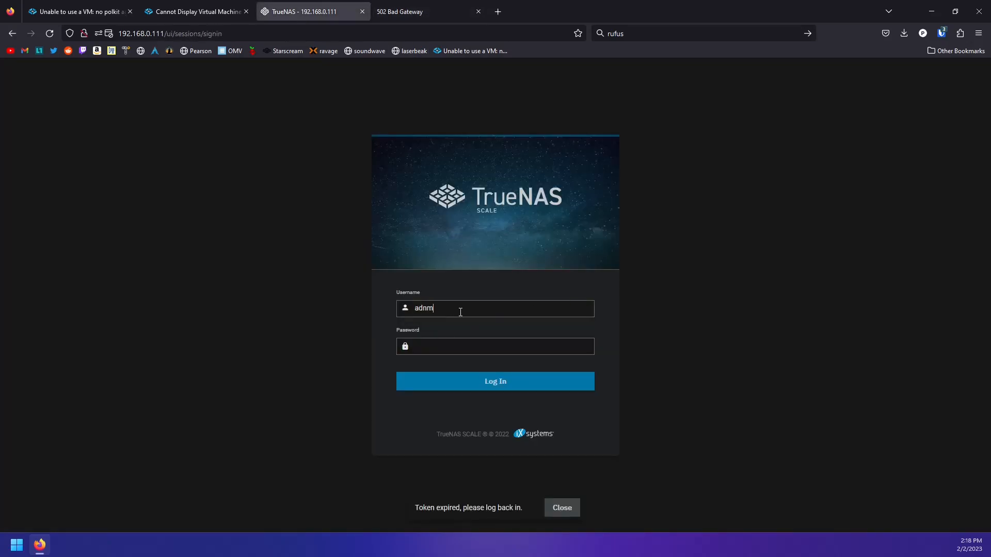
key(Tab)
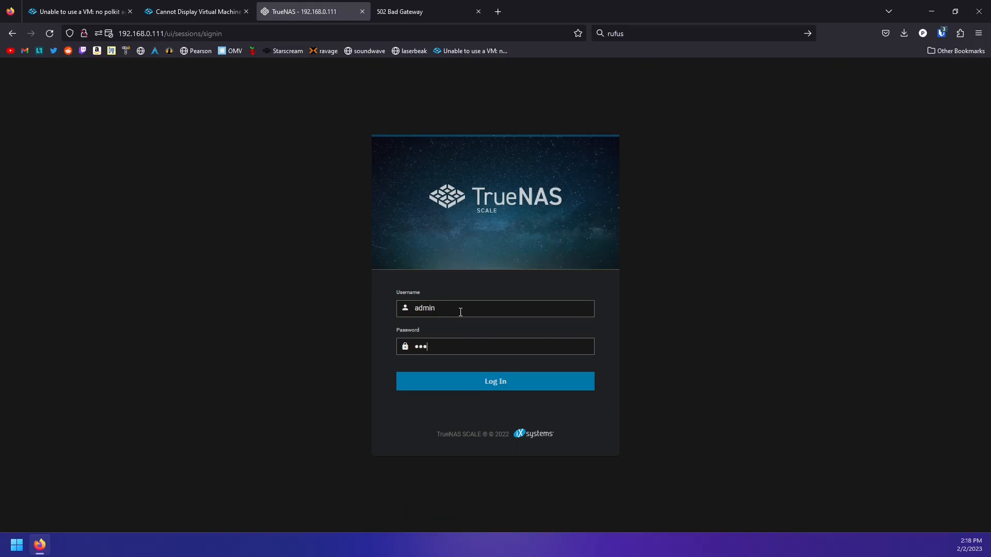
key(Return)
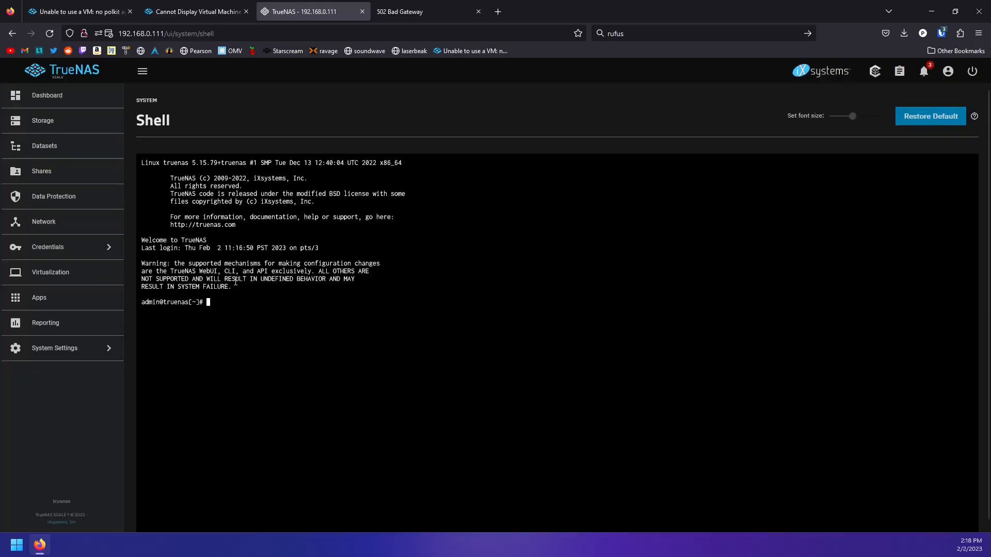
Open the podman VM's display from Virtual Machines, then return and start deleting the VM
click(49, 273)
click(459, 212)
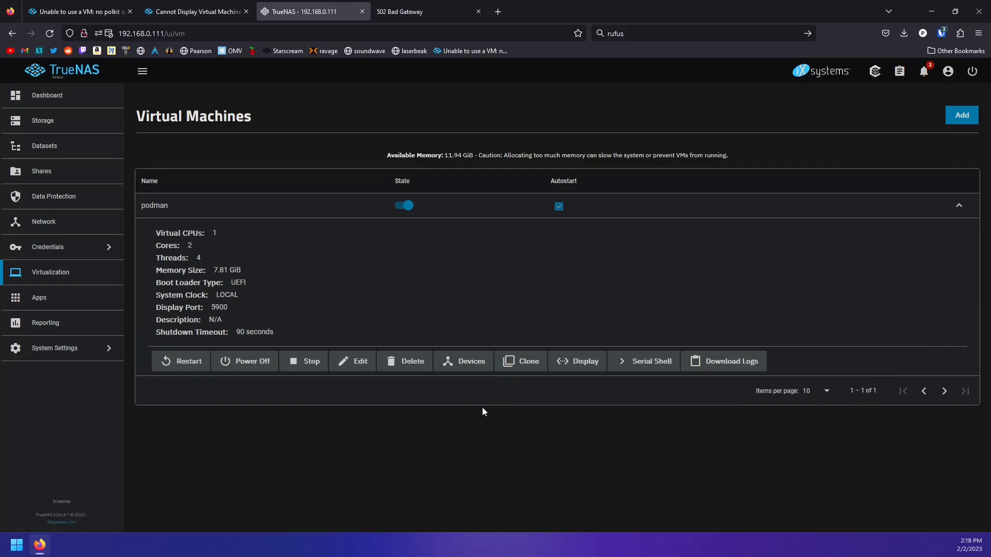
click(585, 368)
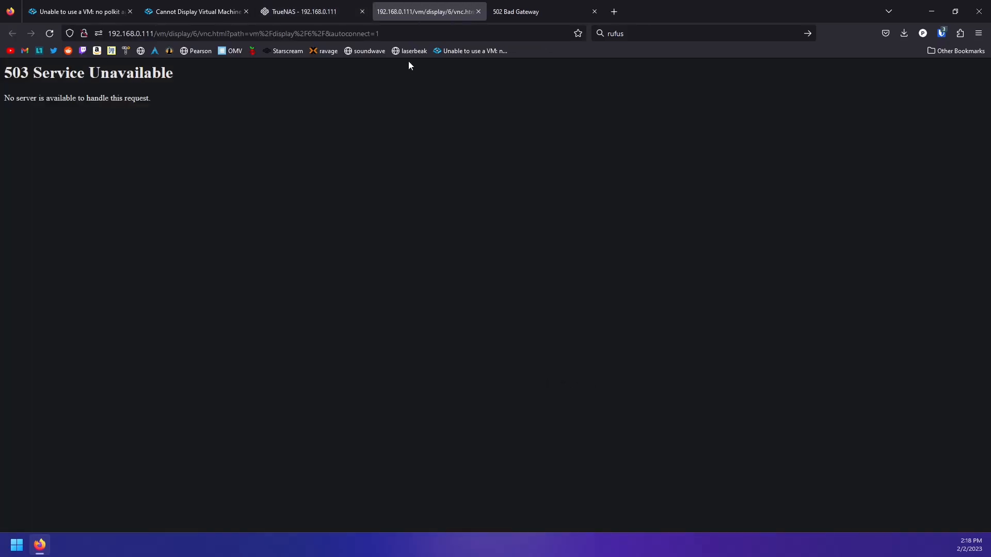
click(315, 17)
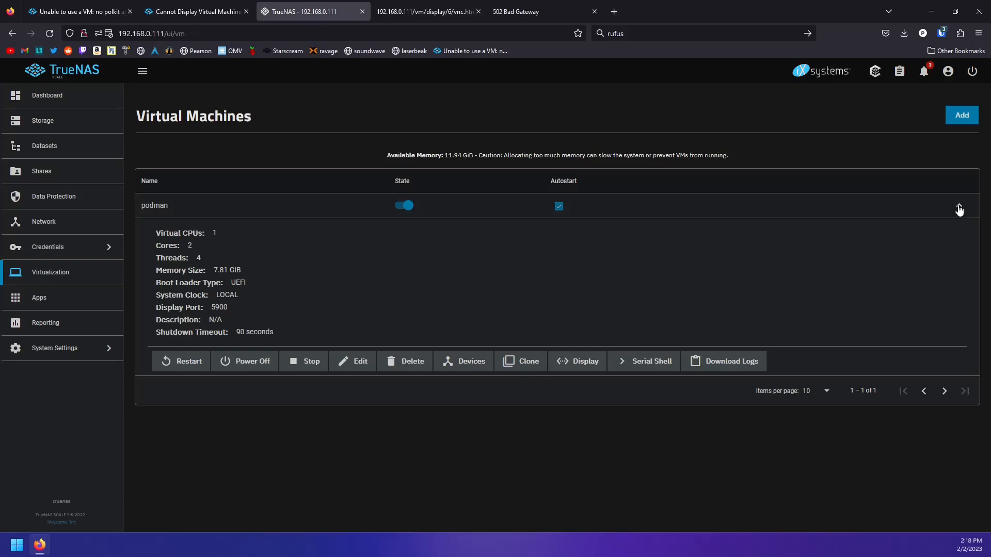
click(402, 361)
Delete the podman VM and its data, confirming with 'podman', then start adding a new VM
click(430, 259)
text(p)
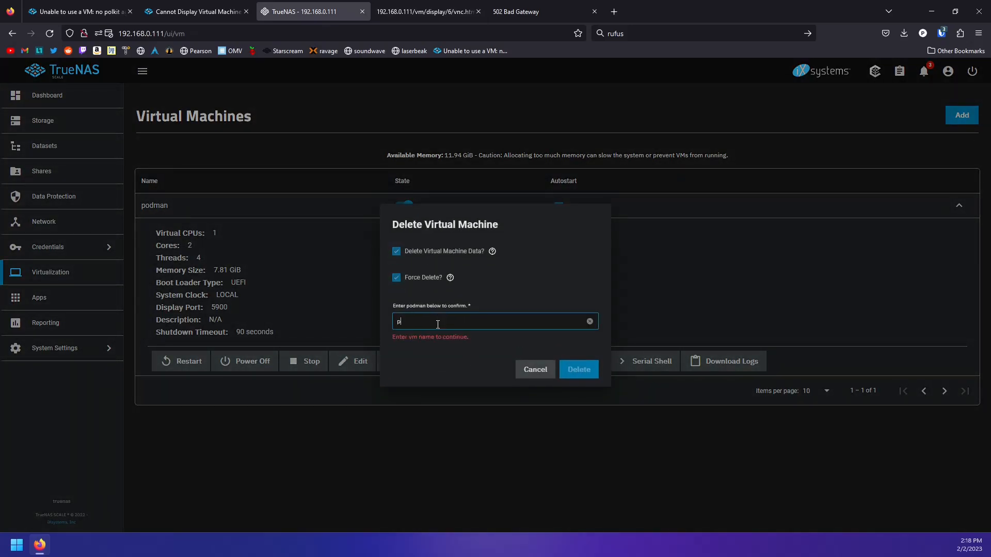
text(odman)
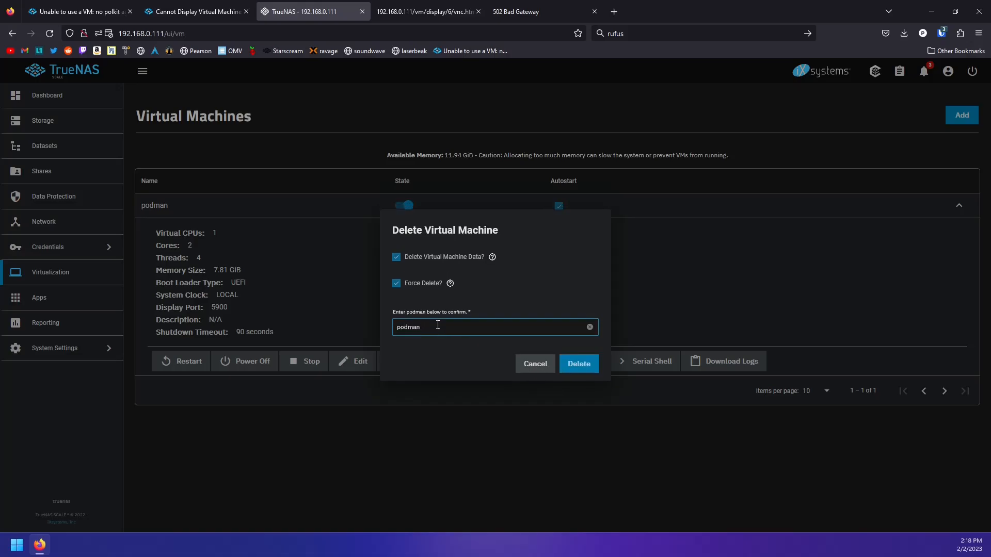
click(577, 366)
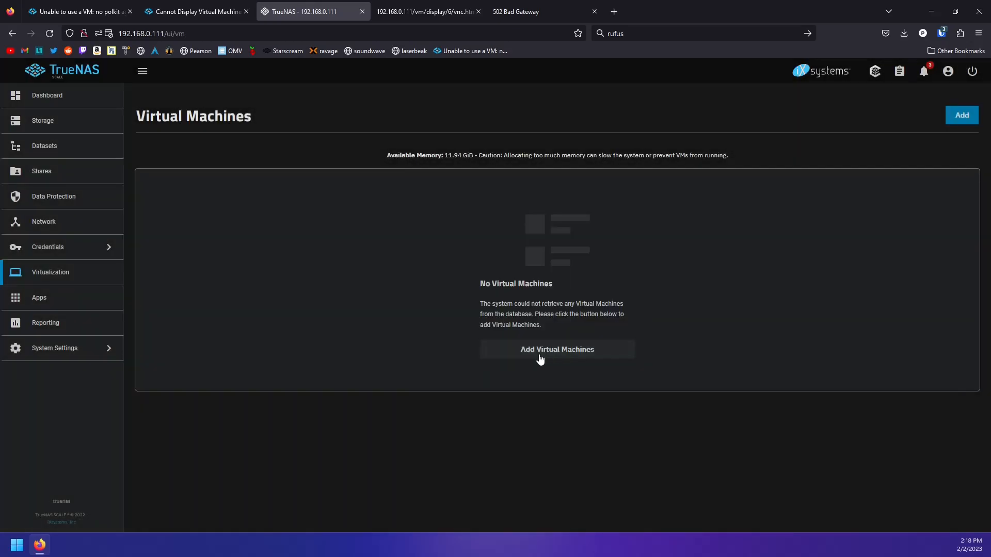
click(537, 355)
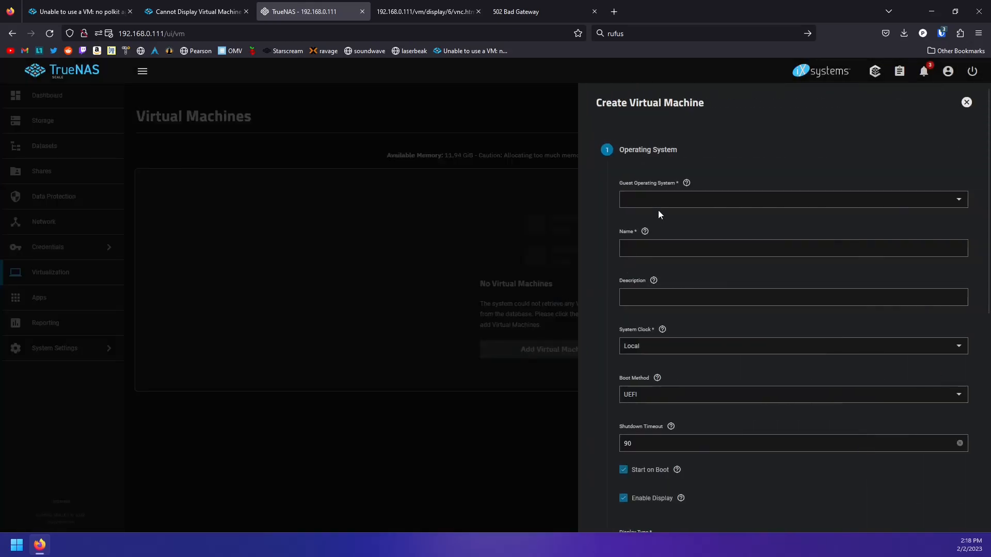
Choose Linux as the guest OS and name the VM 'podman'
click(658, 200)
click(661, 220)
click(645, 249)
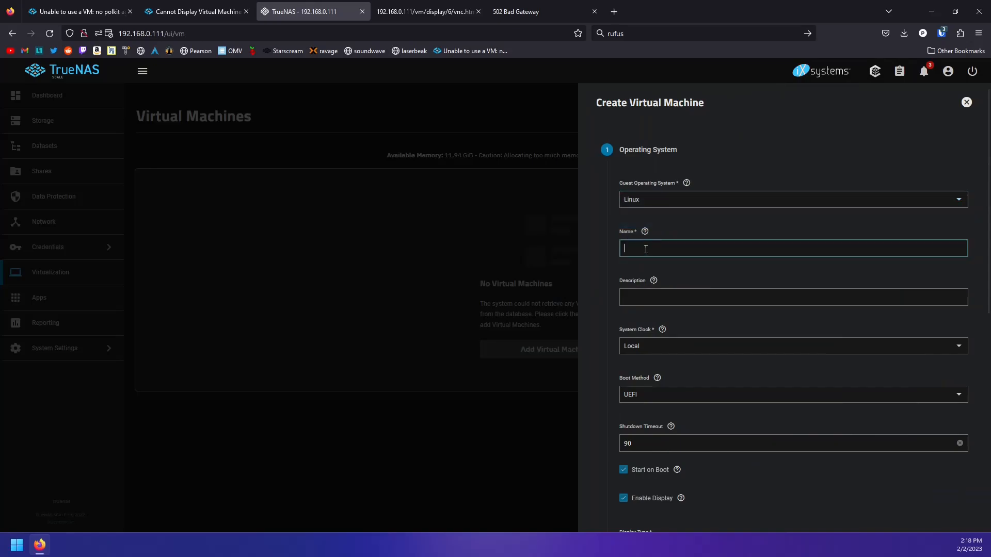
text(podm)
scroll(646, 318, down, 5)
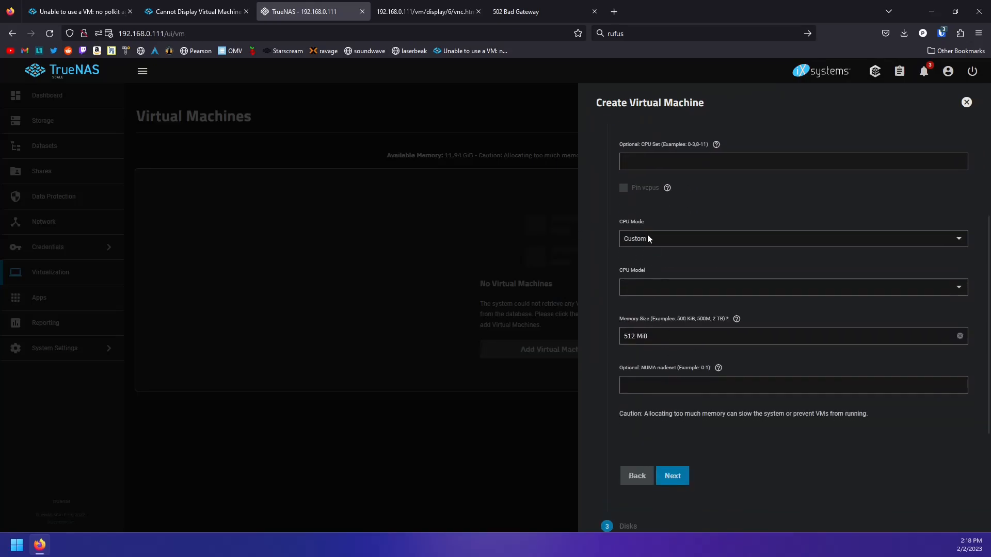
scroll(658, 223, up, 2)
Set 2 cores, 4 threads and Host Passthrough CPU mode
click(642, 165)
key(BackSpace)
text(2)
key(Tab)
text(4)
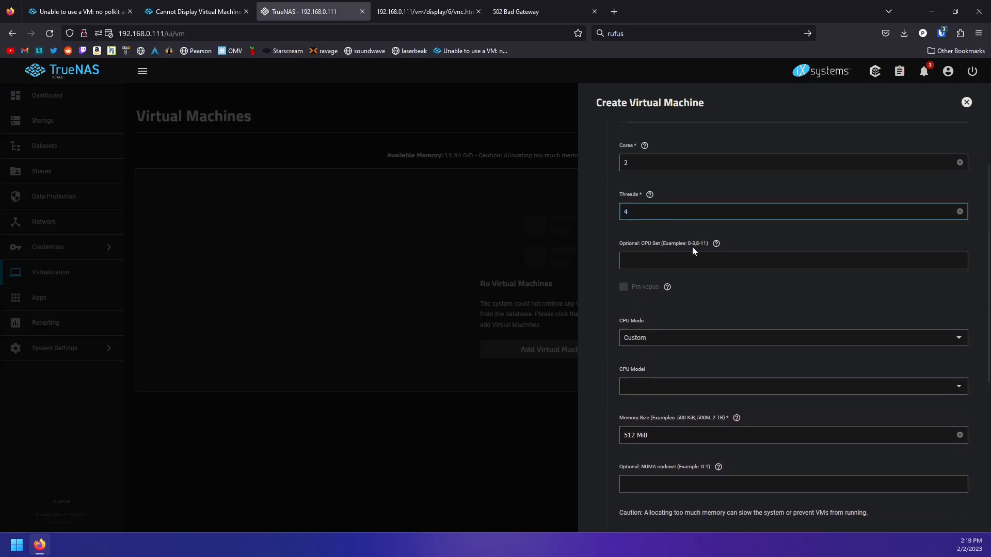
click(639, 338)
click(643, 375)
Change the memory size from 512 to 8192
scroll(655, 320, down, 3)
click(633, 241)
double_click(634, 241)
text(8192)
Add a 20 GiB VirtIO disk stored on tank0/vm_storage
click(684, 382)
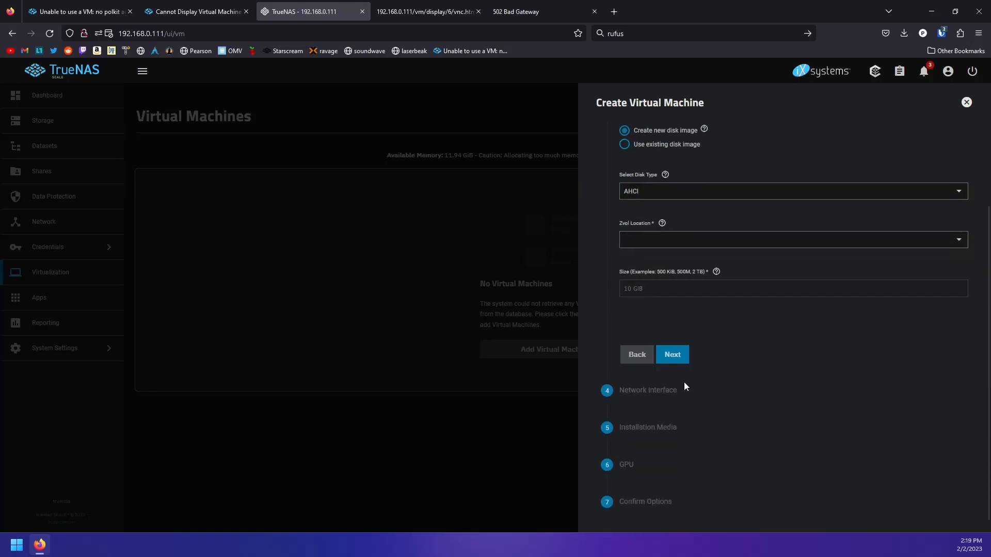
click(663, 194)
click(662, 207)
click(662, 247)
click(660, 277)
click(630, 287)
key(BackSpace)
key(BackSpace)
text(20)
Give the VM a VirtIO network adapter attached to br0
click(671, 355)
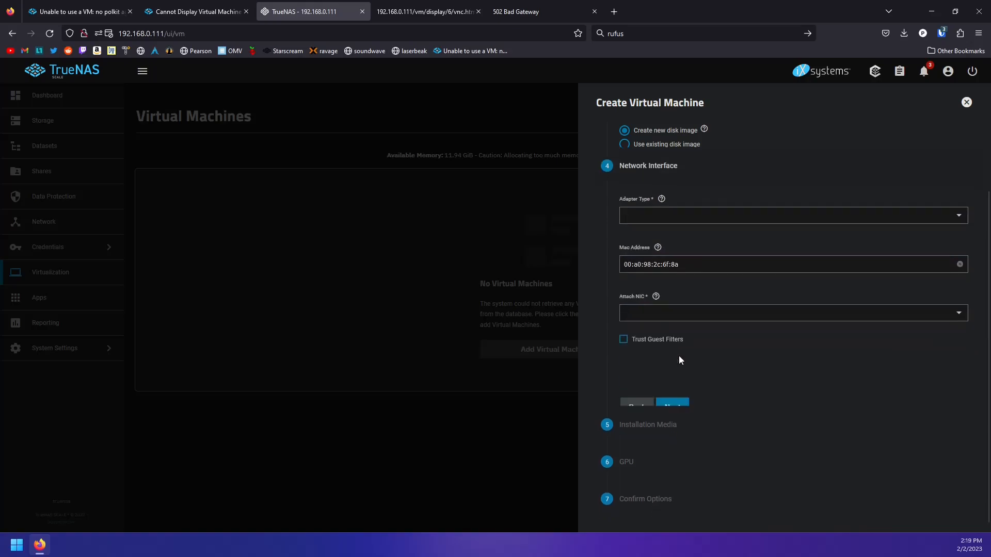
click(645, 181)
click(645, 201)
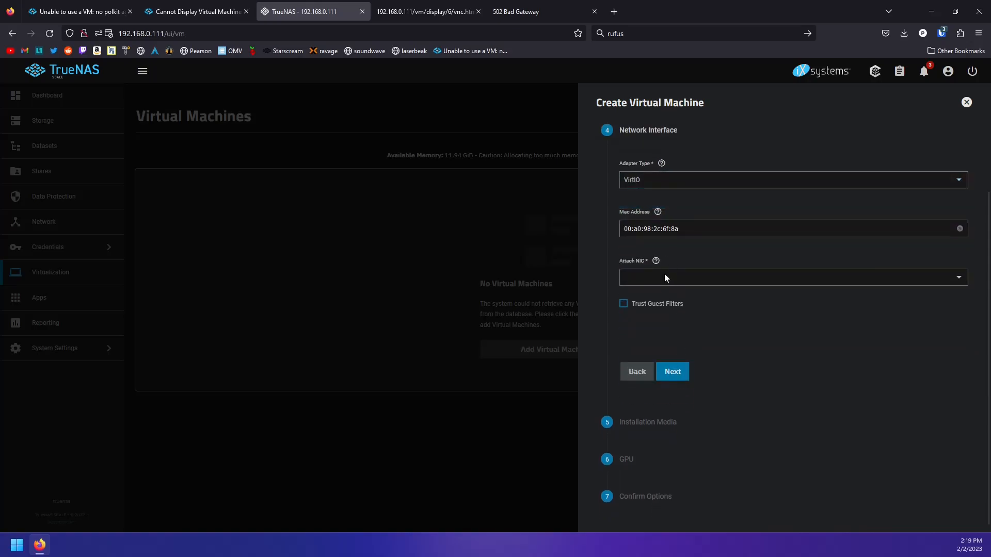
click(664, 277)
click(643, 299)
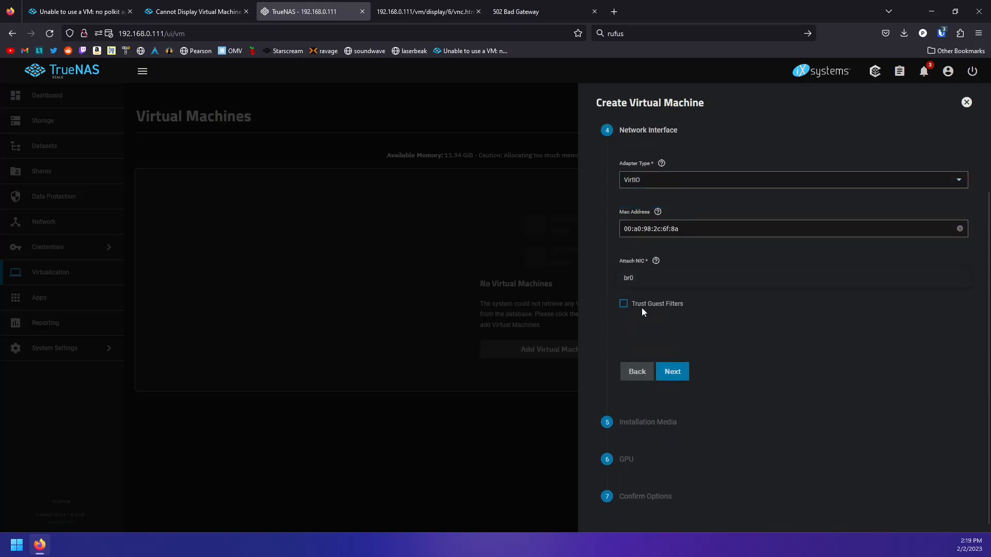
Select the AlmaLinux 9.1 ISO from /mnt/tank0/iso_storage as installation media
click(686, 380)
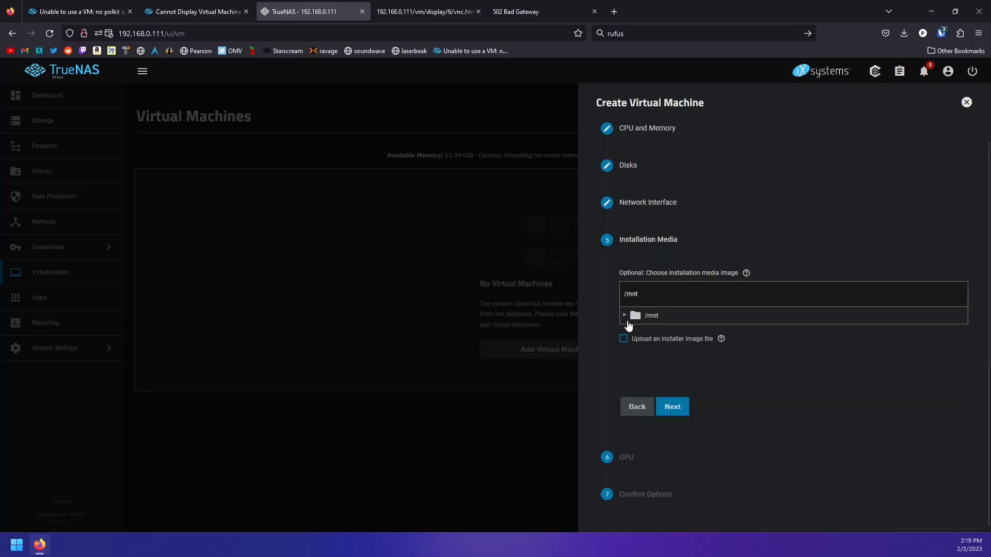
click(625, 316)
click(633, 317)
click(637, 317)
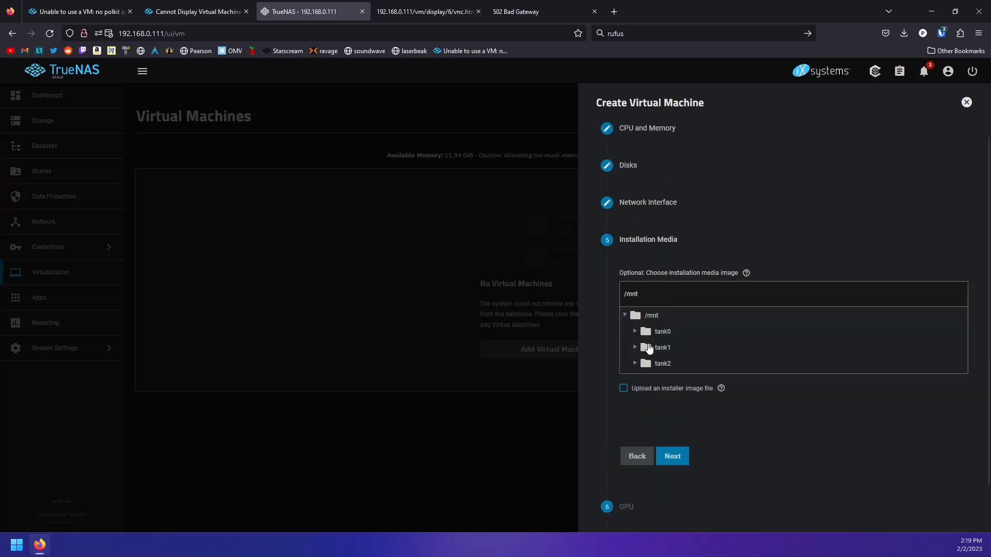
click(642, 331)
click(648, 347)
click(658, 364)
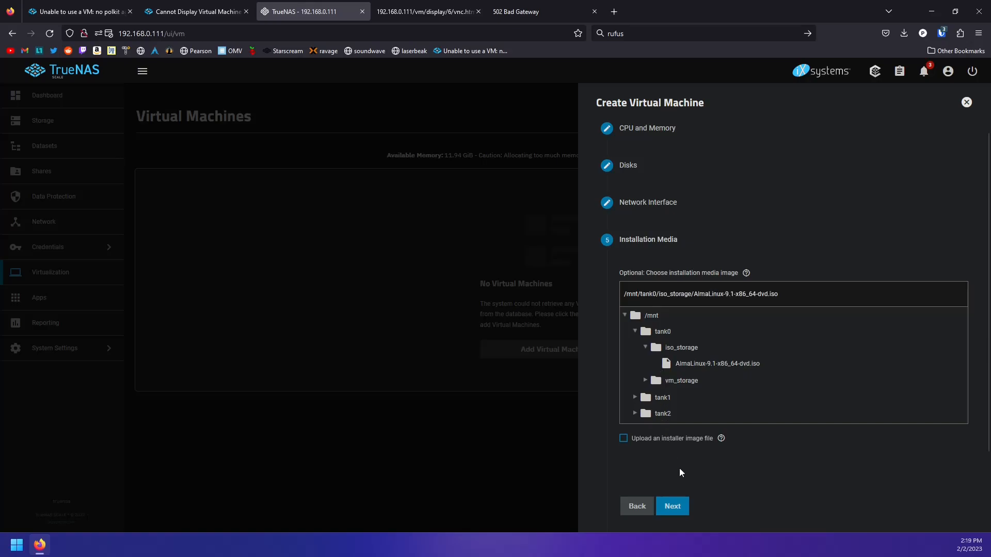
Skip the GPU step, review the confirmation and save the new VM
click(673, 506)
click(674, 444)
click(672, 481)
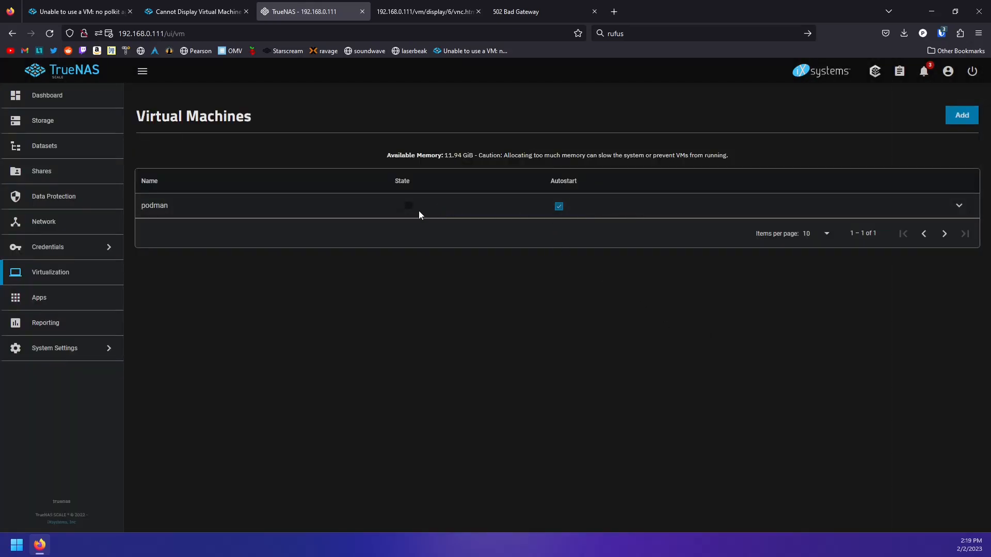
Start the podman VM and open its serial console, comparing with the VNC tab
click(410, 210)
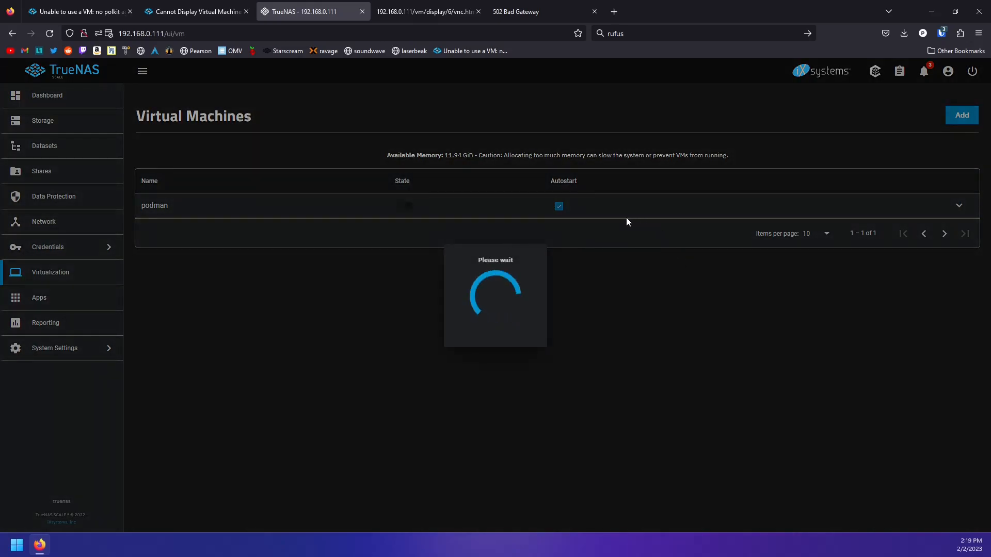
click(645, 213)
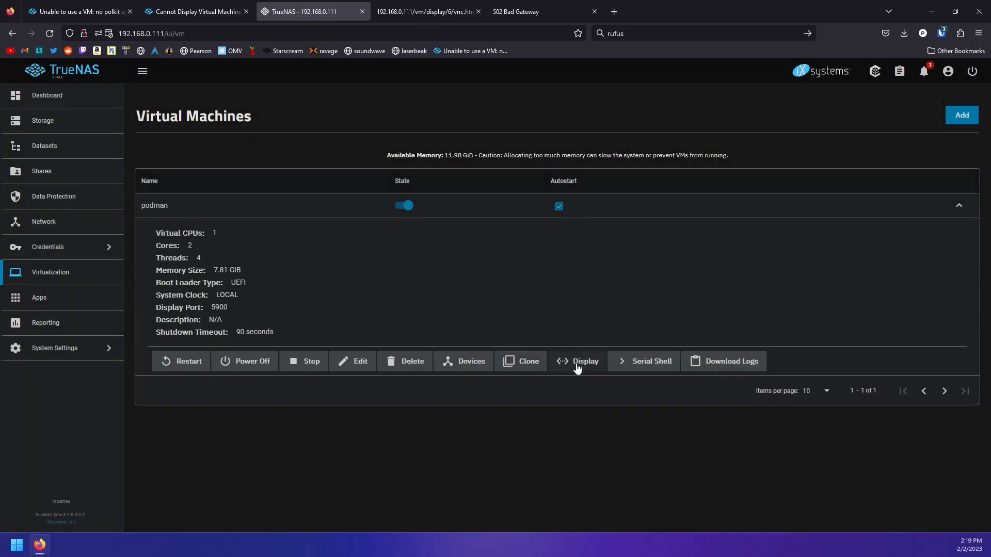
click(651, 361)
click(397, 20)
click(317, 19)
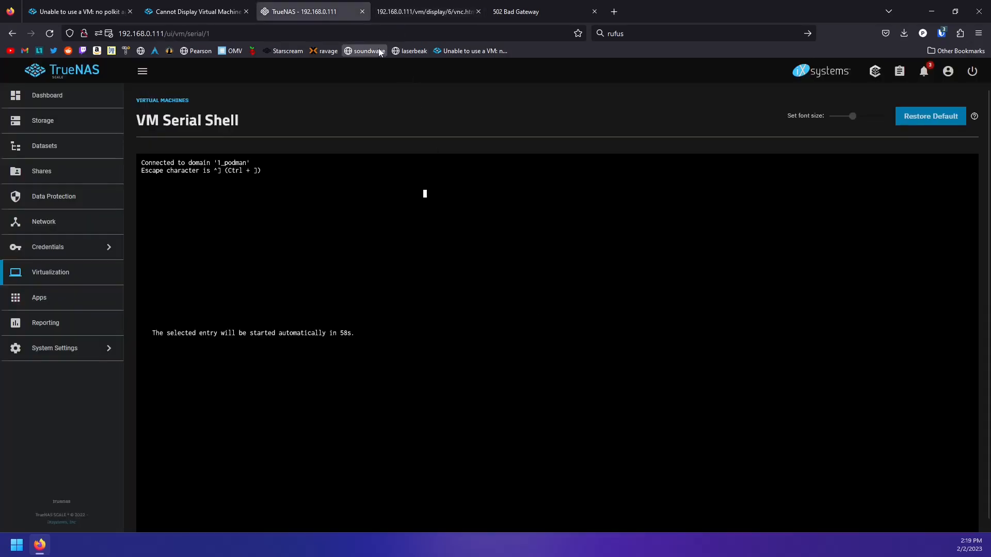
Open the podman VM's display in noVNC from the Virtual Machines list
click(200, 14)
click(323, 11)
click(443, 16)
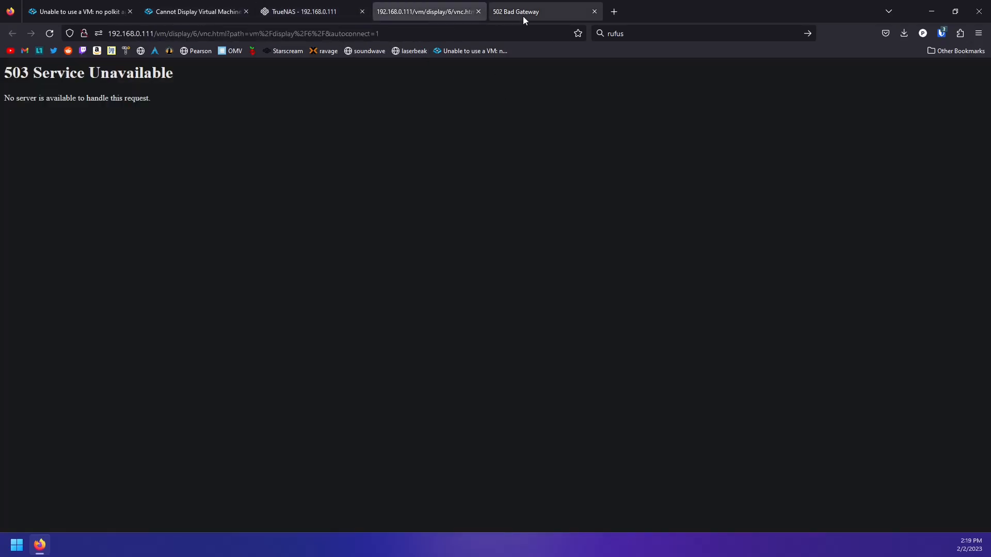
click(299, 13)
click(62, 272)
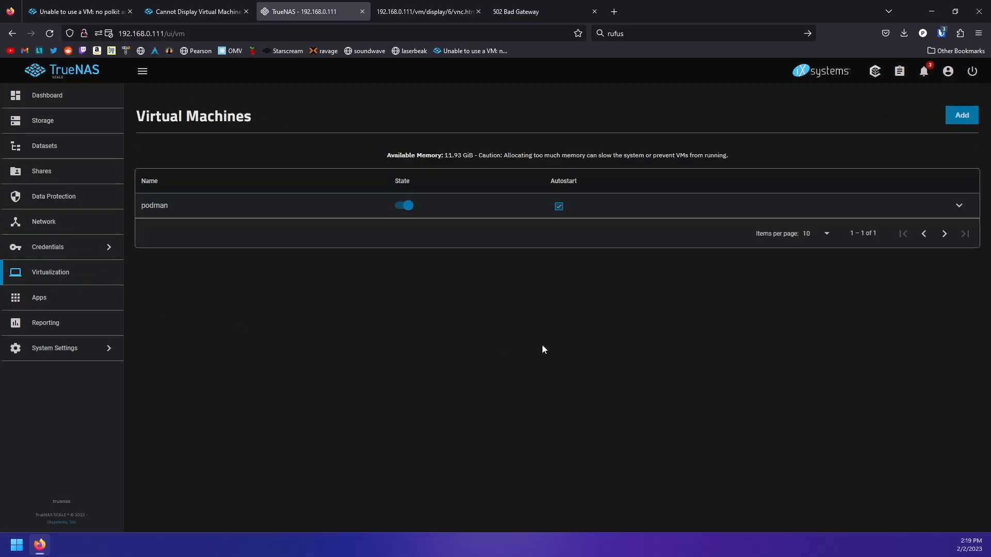
click(522, 205)
click(592, 372)
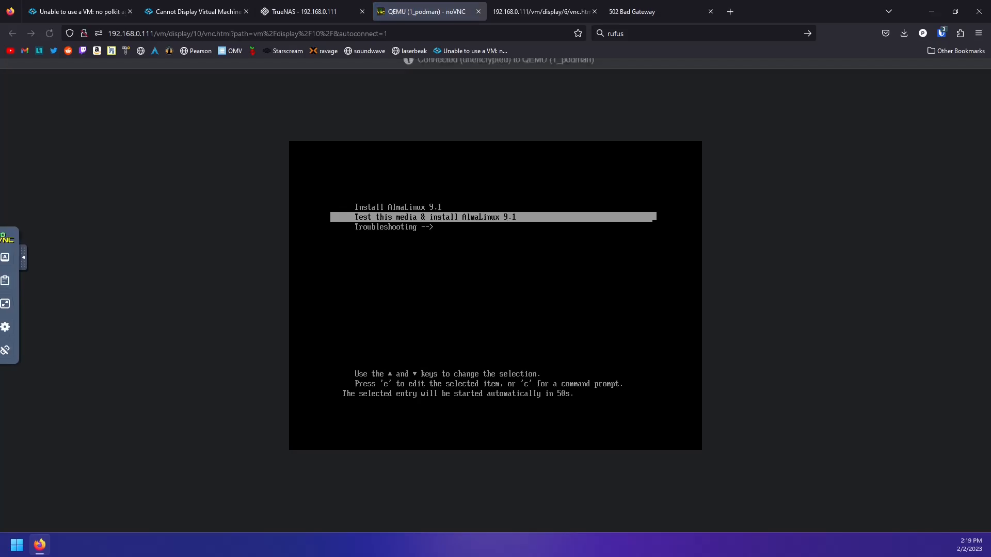
Boot the Install AlmaLinux 9.1 entry and accept English on the language screen
key(Up)
key(Down)
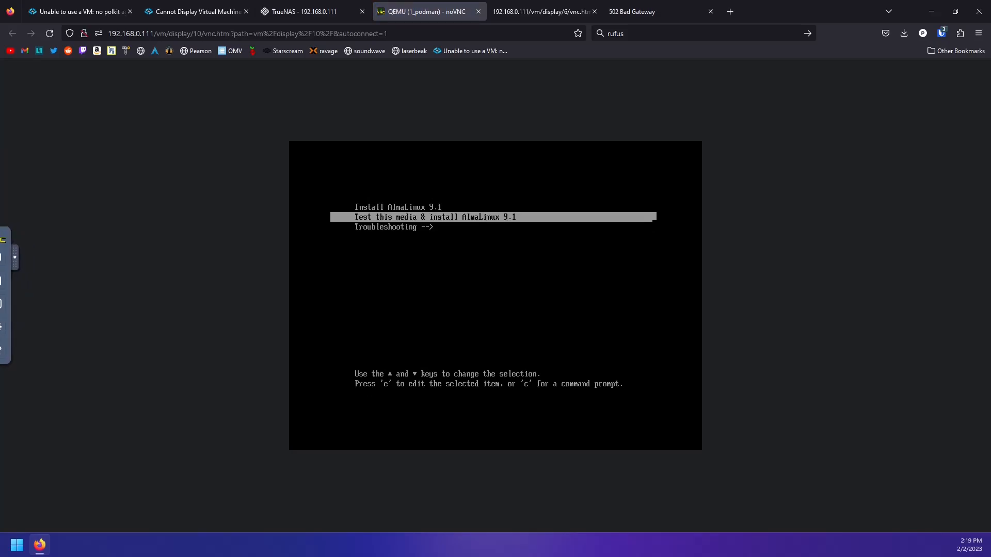
key(Up)
key(Return)
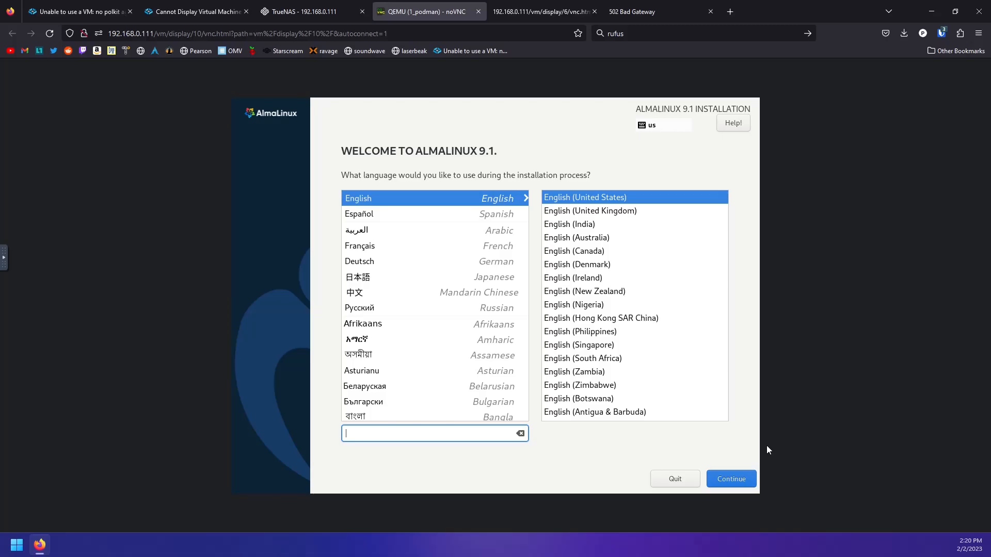
click(737, 473)
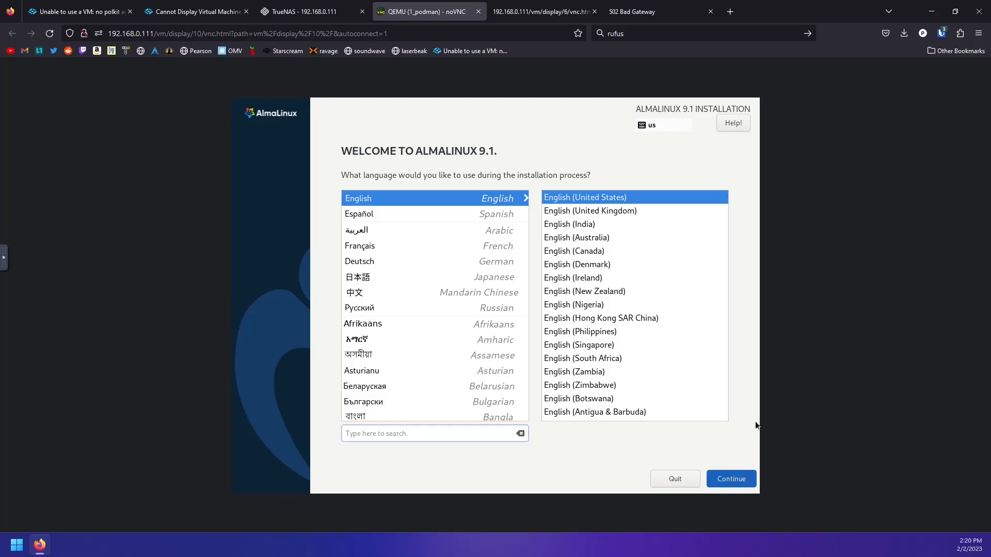